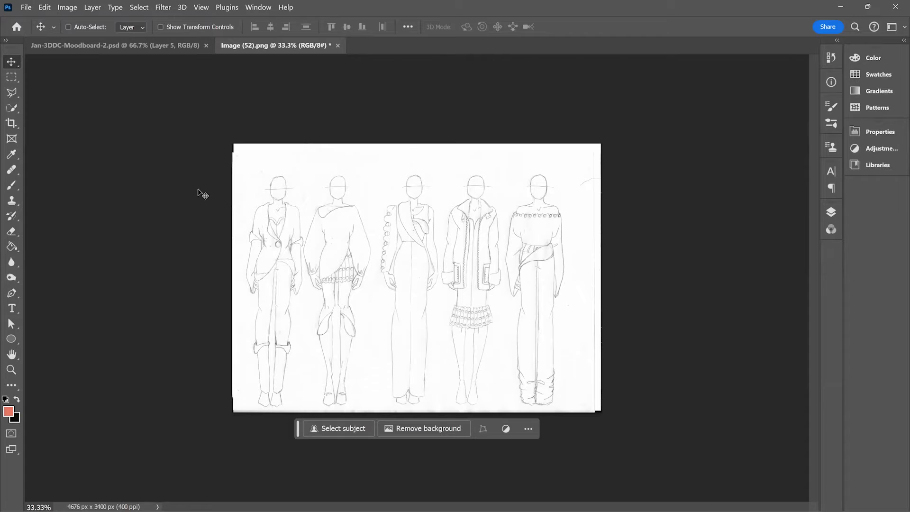
- Whiten the scanned sketch with Levels by sampling the off-white paper near the page edge as the white point
{"action": "key", "text": "ctrl+l"}
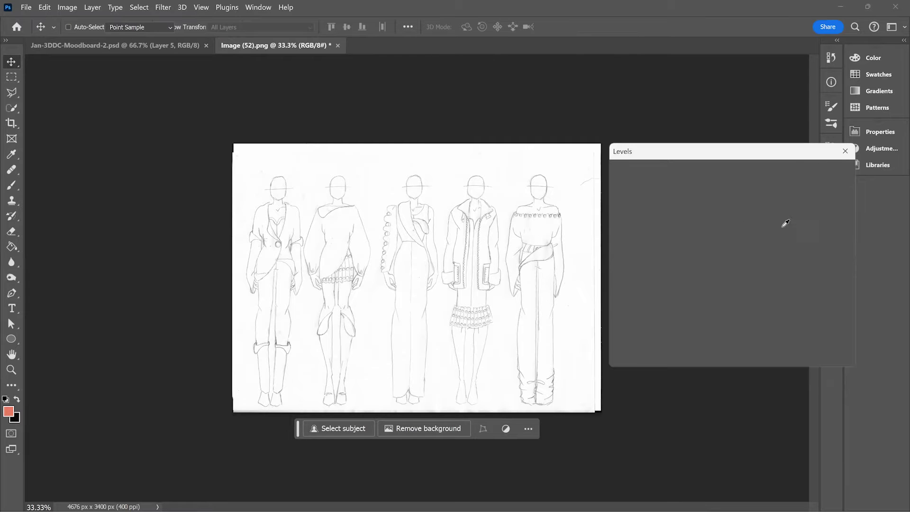
{"action": "left_click", "coordinate": [840, 269]}
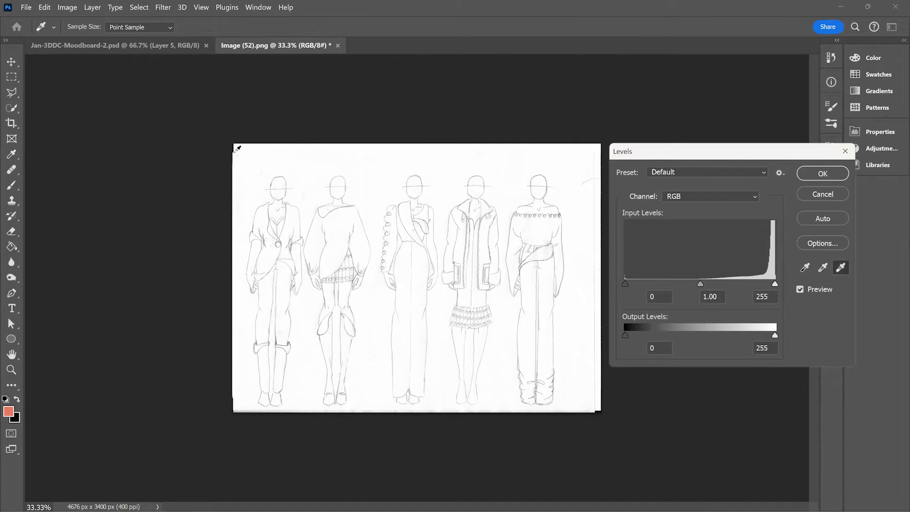
{"action": "left_click", "coordinate": [233, 153]}
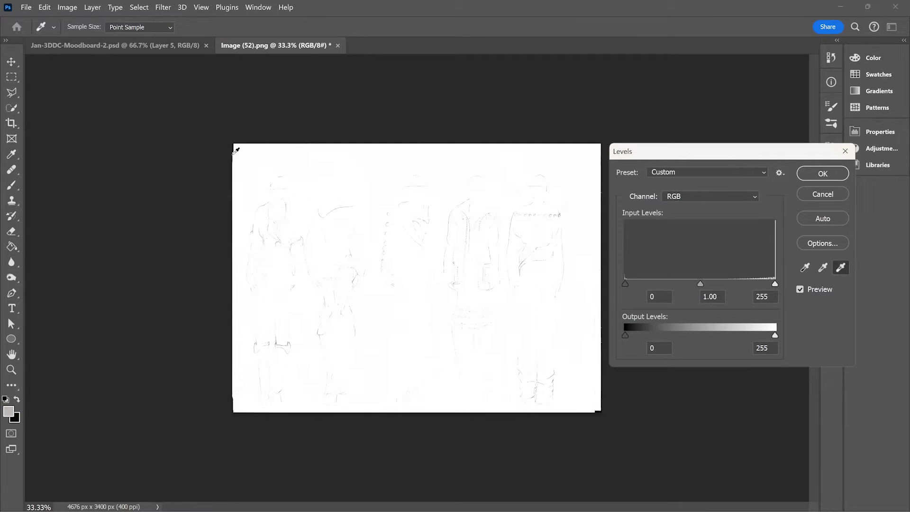
{"action": "left_click", "coordinate": [567, 321]}
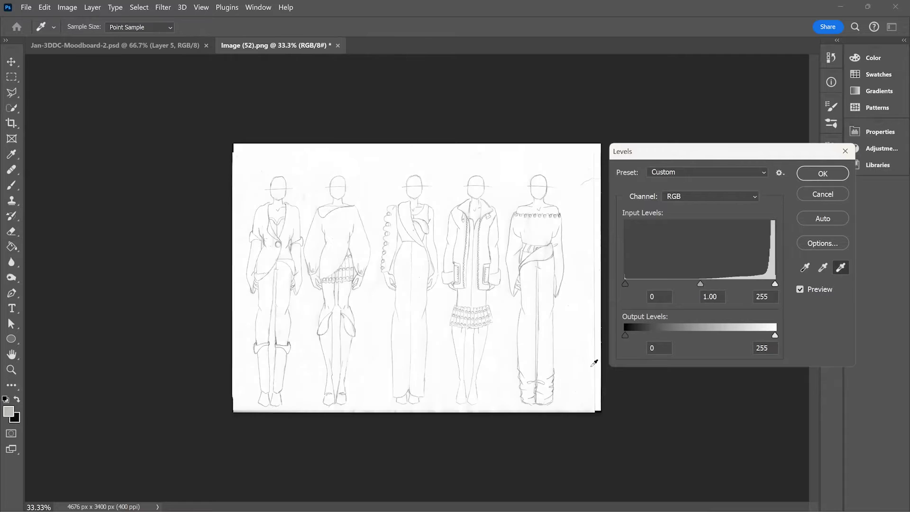
{"action": "left_click", "coordinate": [589, 407]}
{"action": "left_click", "coordinate": [805, 268]}
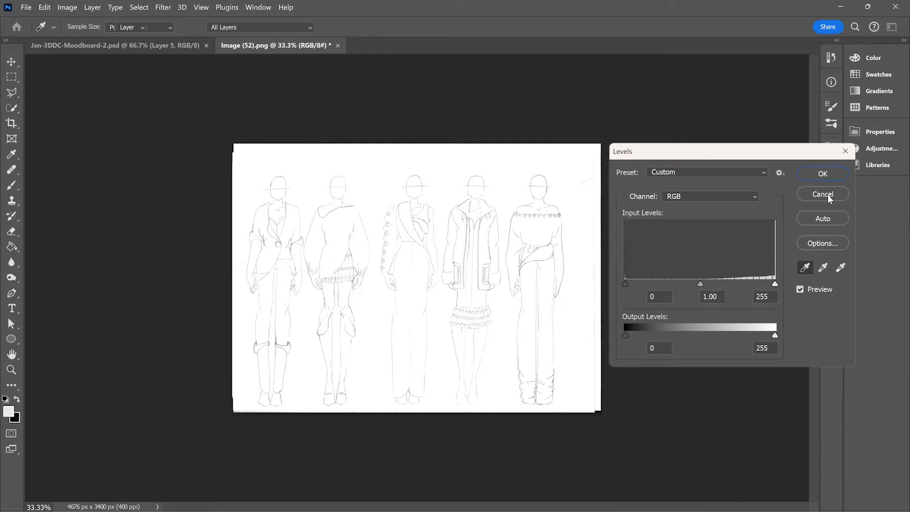
{"action": "left_click", "coordinate": [823, 173]}
- Convert the locked background to a regular layer, then select the white paper area and delete it, leaving only the pencil lines
{"action": "left_click", "coordinate": [832, 213]}
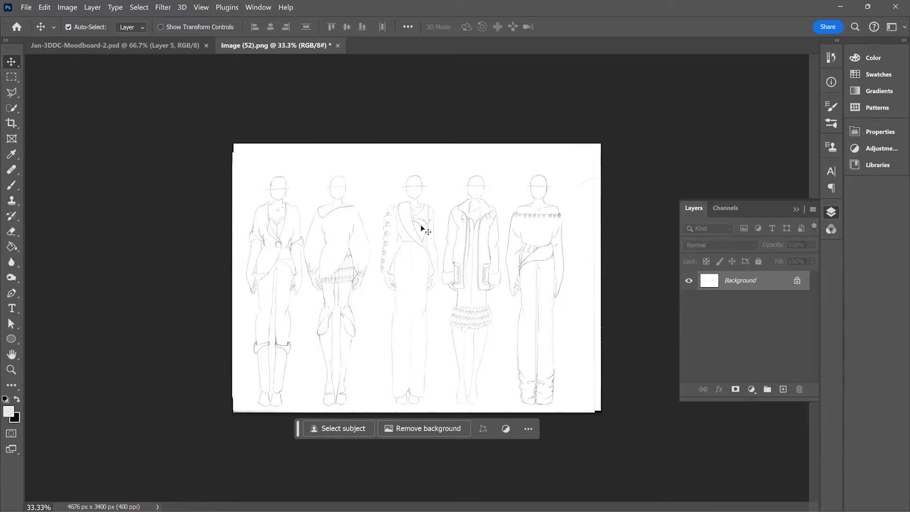
{"action": "right_click", "coordinate": [18, 112]}
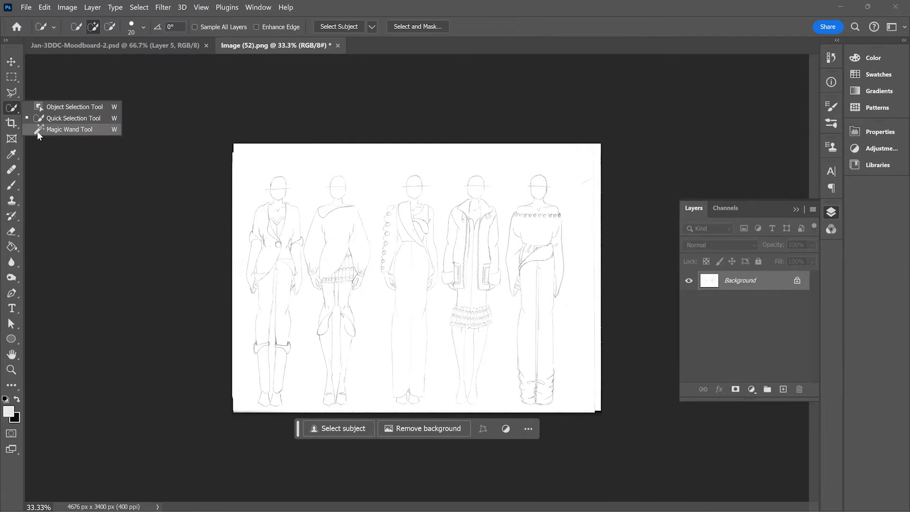
{"action": "left_click", "coordinate": [37, 130]}
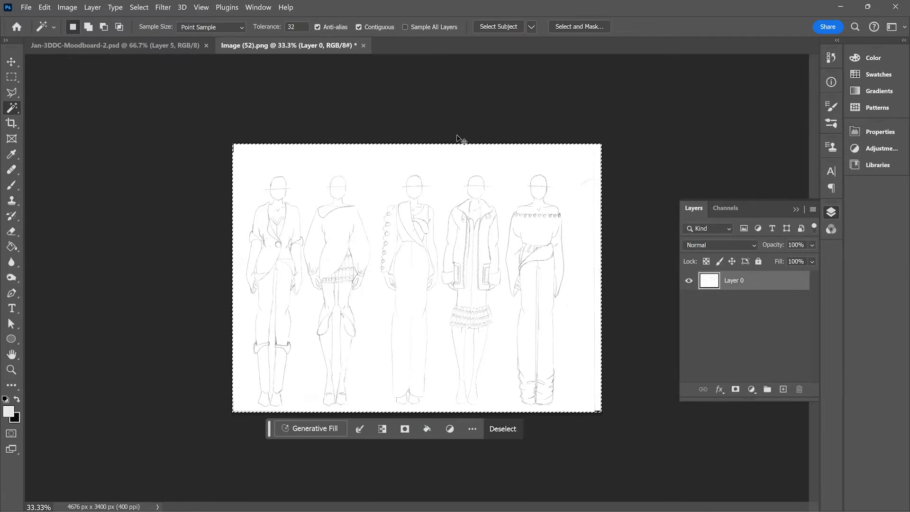
{"action": "key", "text": "Delete"}
{"action": "key", "text": "Delete"}
- Invert the selection in Quick Mask to target the pencil lines, fill them with black at 100% opacity and deselect
{"action": "key", "text": "q"}
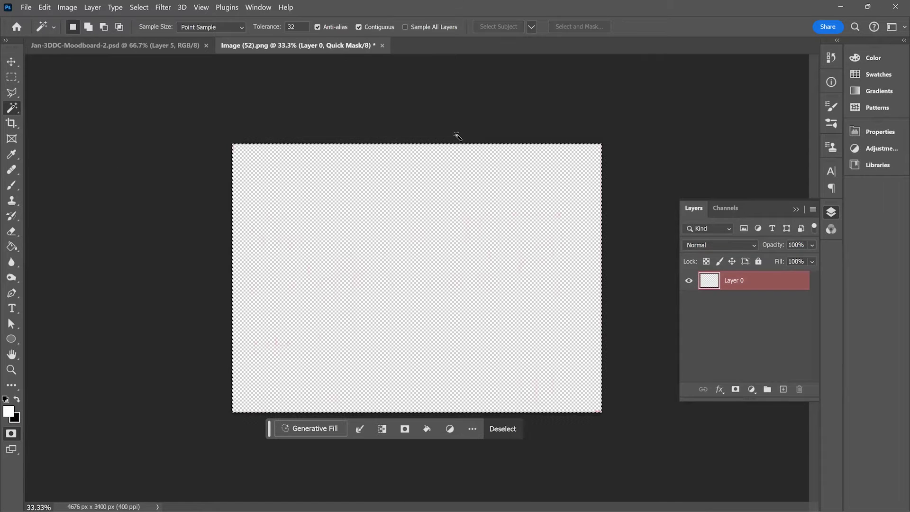
{"action": "key", "text": "q"}
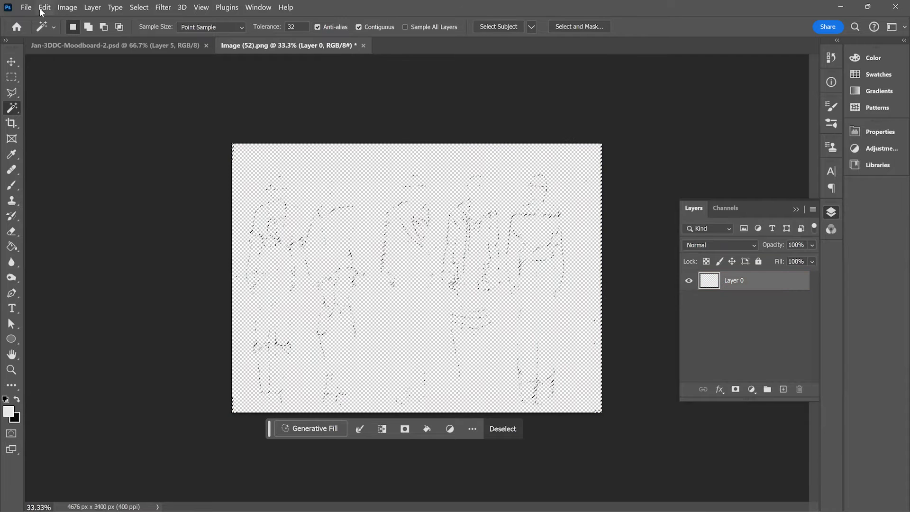
{"action": "left_click", "coordinate": [44, 7]}
{"action": "left_click", "coordinate": [134, 175]}
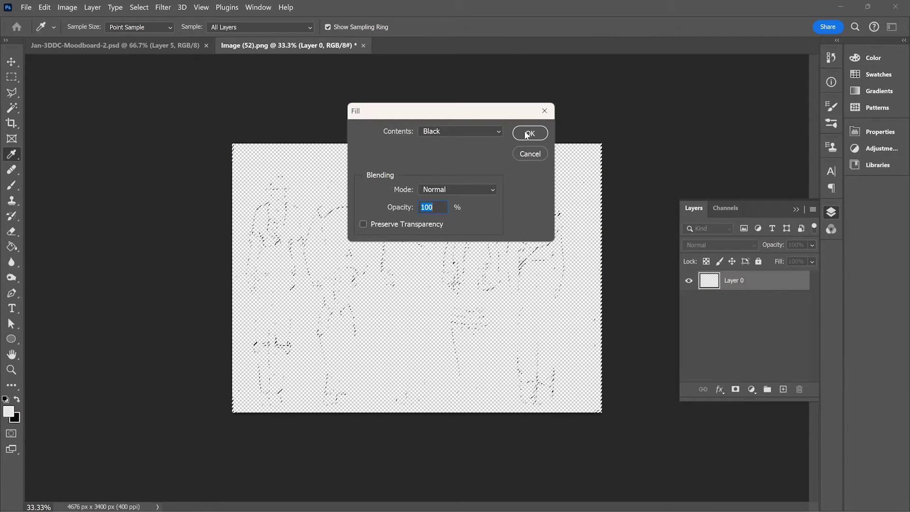
{"action": "left_click", "coordinate": [527, 133]}
{"action": "key", "text": "ctrl+d"}
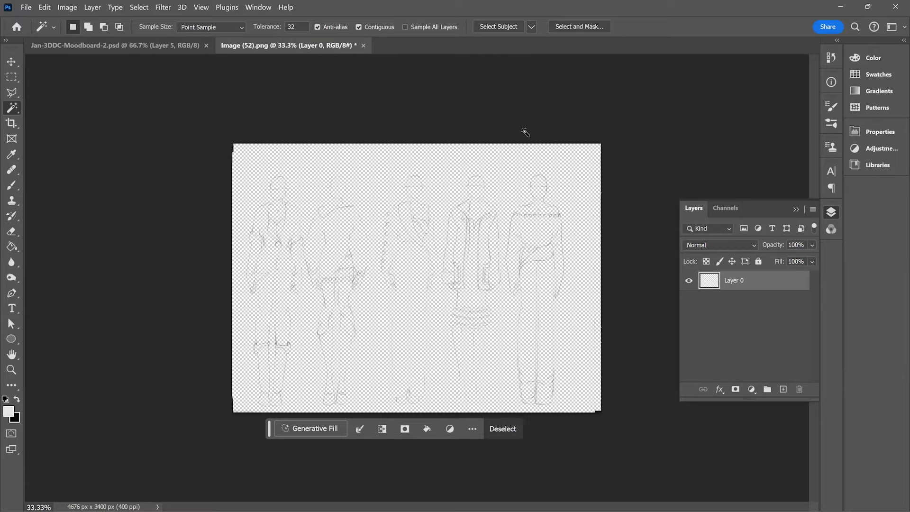
- Add a new layer, swap the foreground and background colours, and convert the layer into the light grey background
{"action": "left_click", "coordinate": [783, 389]}
{"action": "left_click", "coordinate": [17, 399]}
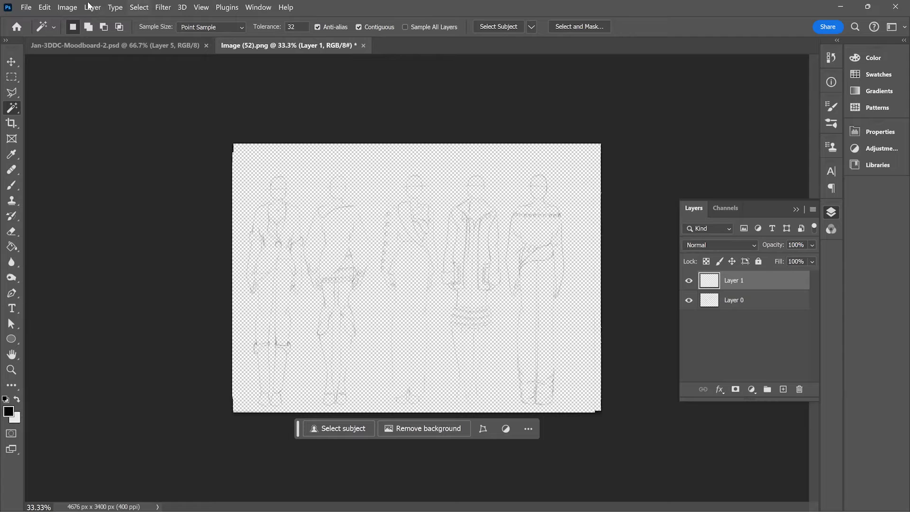
{"action": "left_click", "coordinate": [93, 7]}
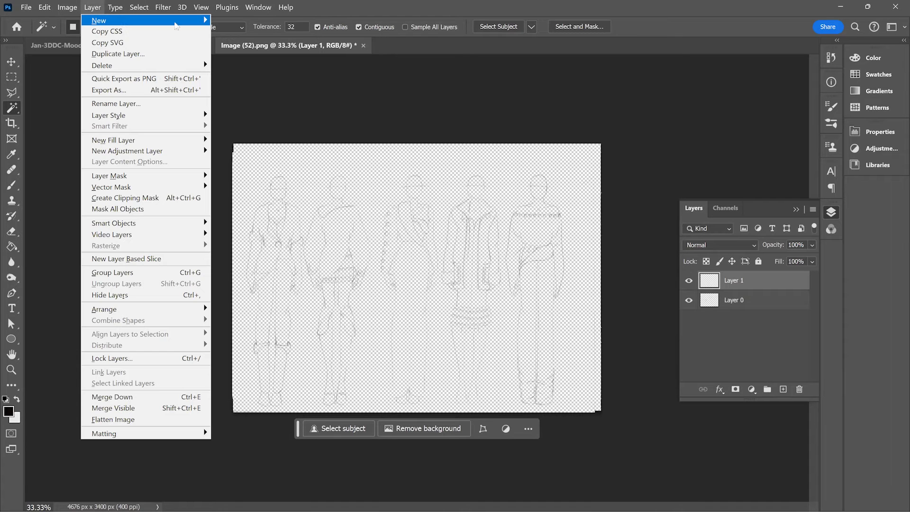
{"action": "left_click", "coordinate": [245, 31]}
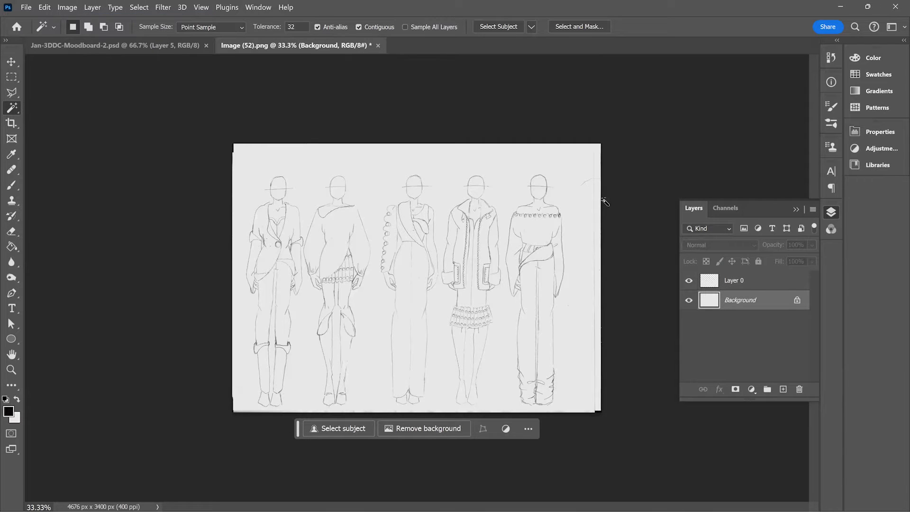
- Erase the leftover scan edges around the page border on the line-art layer with the 175 px Eraser
{"action": "left_click", "coordinate": [740, 280]}
{"action": "key", "text": "e"}
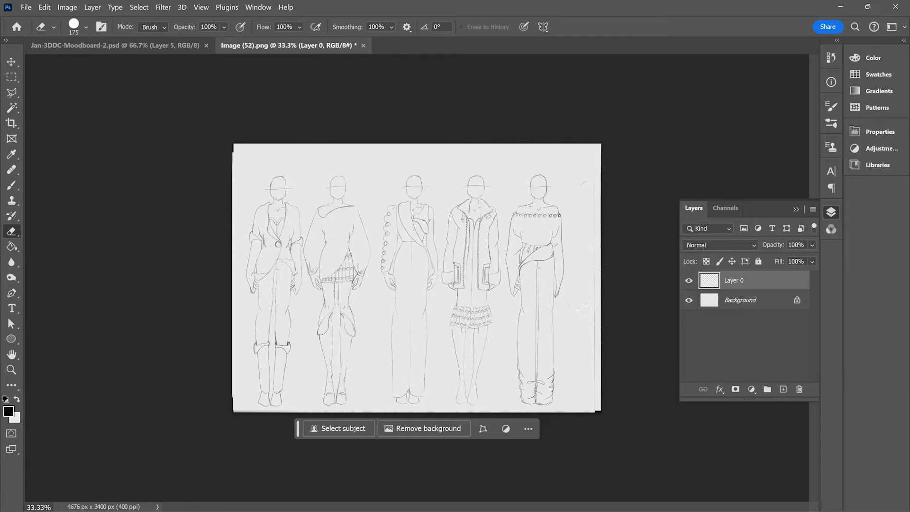
{"action": "mouse_move", "coordinate": [593, 412]}
{"action": "left_mouse_down"}
{"action": "mouse_move", "coordinate": [604, 361]}
{"action": "mouse_move", "coordinate": [599, 132]}
{"action": "left_mouse_up"}
{"action": "mouse_move", "coordinate": [229, 150]}
{"action": "left_mouse_down"}
{"action": "mouse_move", "coordinate": [236, 412]}
{"action": "mouse_move", "coordinate": [609, 412]}
{"action": "left_mouse_up"}
{"action": "mouse_move", "coordinate": [281, 414]}
{"action": "left_mouse_down"}
{"action": "mouse_move", "coordinate": [229, 395]}
{"action": "mouse_move", "coordinate": [227, 190]}
{"action": "left_mouse_up"}
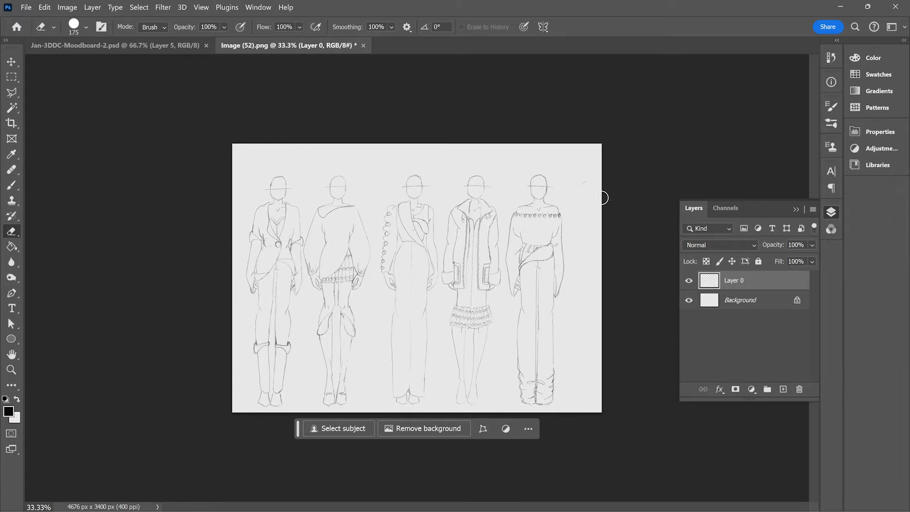
- Rename the line-art layer as Line
{"action": "double_click", "coordinate": [733, 280]}
{"action": "type", "text": "Line"}
{"action": "key", "text": "Return"}
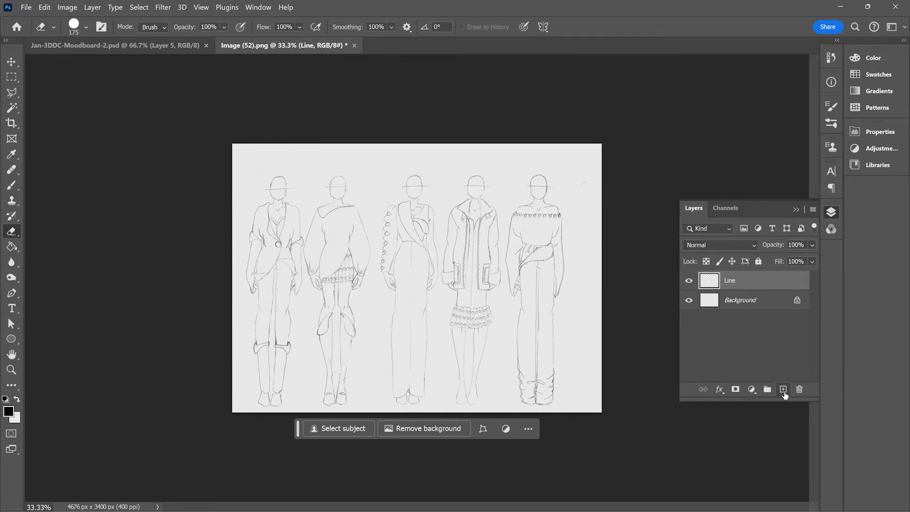
- Add a new layer named Skin and place it directly beneath the Line layer
{"action": "left_click", "coordinate": [783, 390]}
{"action": "double_click", "coordinate": [734, 280]}
{"action": "type", "text": "Skin"}
{"action": "key", "text": "Return"}
{"action": "left_click_drag", "start_coordinate": [758, 284], "coordinate": [753, 307]}
- Add a new layer named Colour and place it between the Skin layer and the background
{"action": "left_click", "coordinate": [783, 389]}
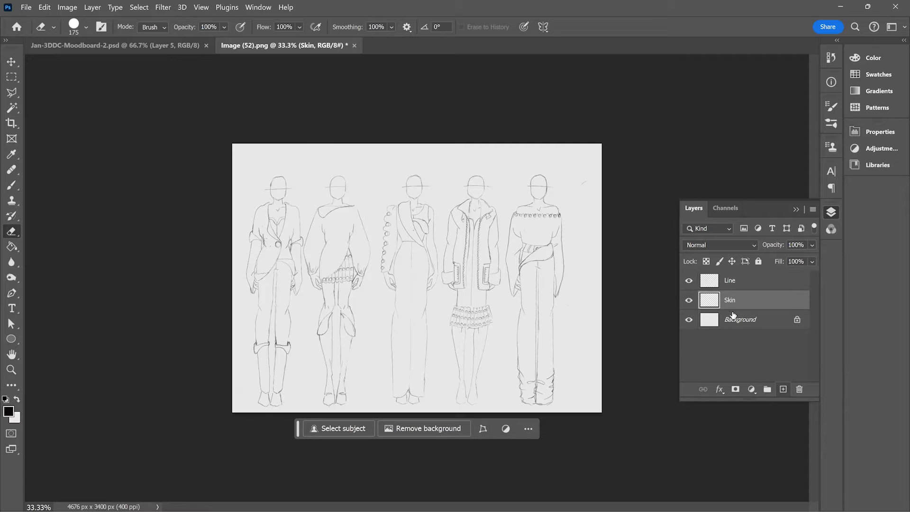
{"action": "double_click", "coordinate": [739, 301]}
{"action": "type", "text": "Colour"}
{"action": "key", "text": "Return"}
{"action": "left_click_drag", "start_coordinate": [754, 304], "coordinate": [750, 331]}
- Add a layer named Texture above Colour, and move the Skin layer beneath Colour, just above the background
{"action": "left_click", "coordinate": [783, 389]}
{"action": "double_click", "coordinate": [737, 320]}
{"action": "type", "text": "Texture"}
{"action": "key", "text": "Return"}
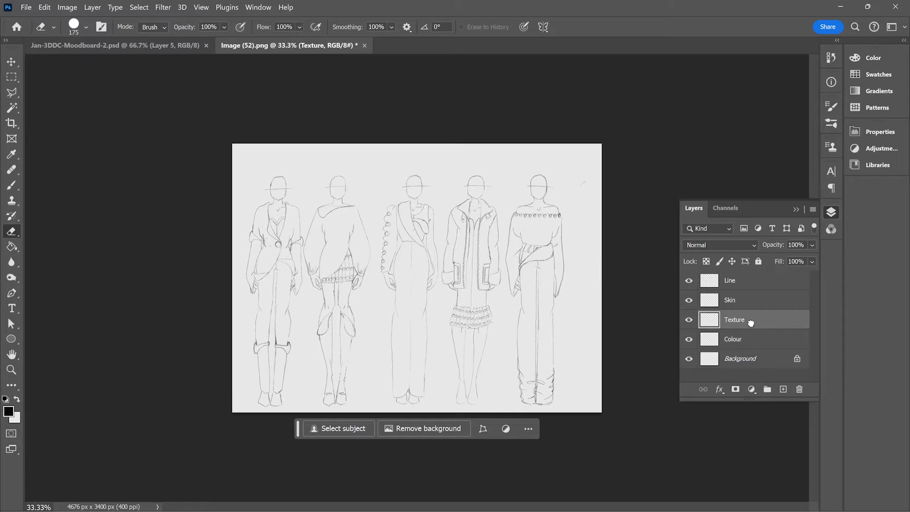
{"action": "left_click_drag", "start_coordinate": [750, 301], "coordinate": [751, 345]}
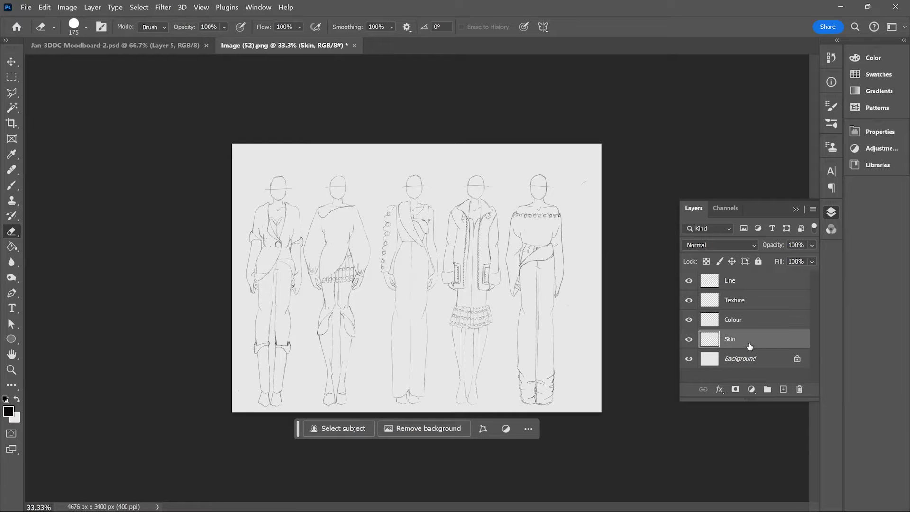
- Activate the Brush, move the contextual task bar clear of the figures and make the Skin layer active
{"action": "key", "text": "b"}
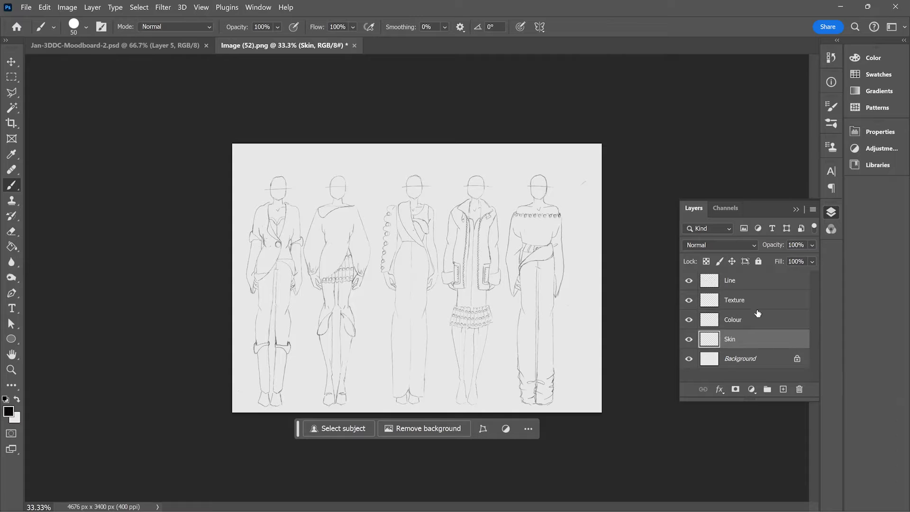
{"action": "left_click", "coordinate": [753, 280]}
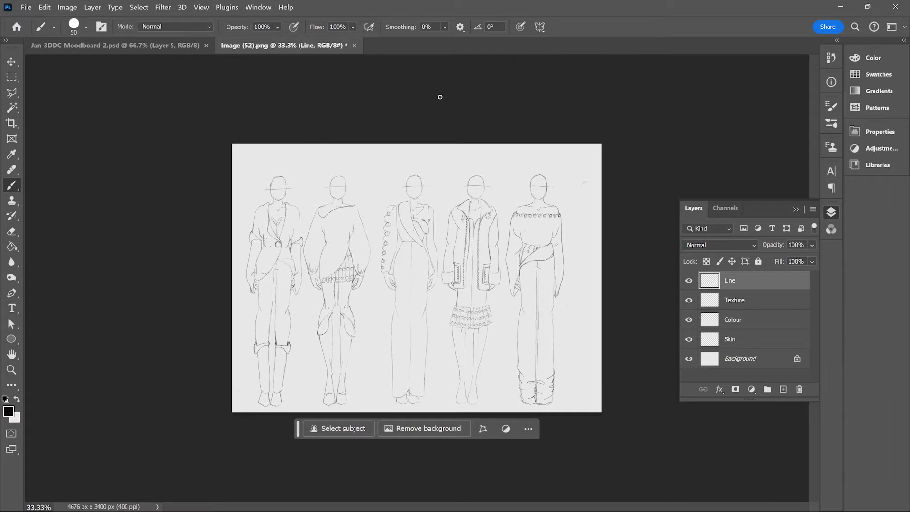
{"action": "key", "text": "ctrl+plus"}
{"action": "left_click_drag", "start_coordinate": [301, 428], "coordinate": [683, 486]}
{"action": "left_click", "coordinate": [730, 339]}
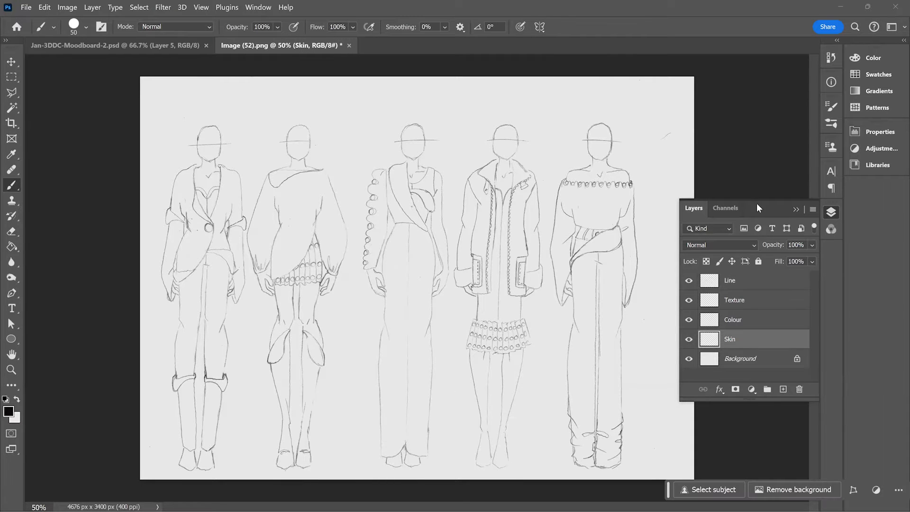
- Set the foreground colour to a pale skin tone with H 26, S 21 and B 88
{"action": "left_click", "coordinate": [881, 57]}
{"action": "left_click", "coordinate": [776, 145]}
{"action": "left_click_drag", "start_coordinate": [776, 144], "coordinate": [765, 143]}
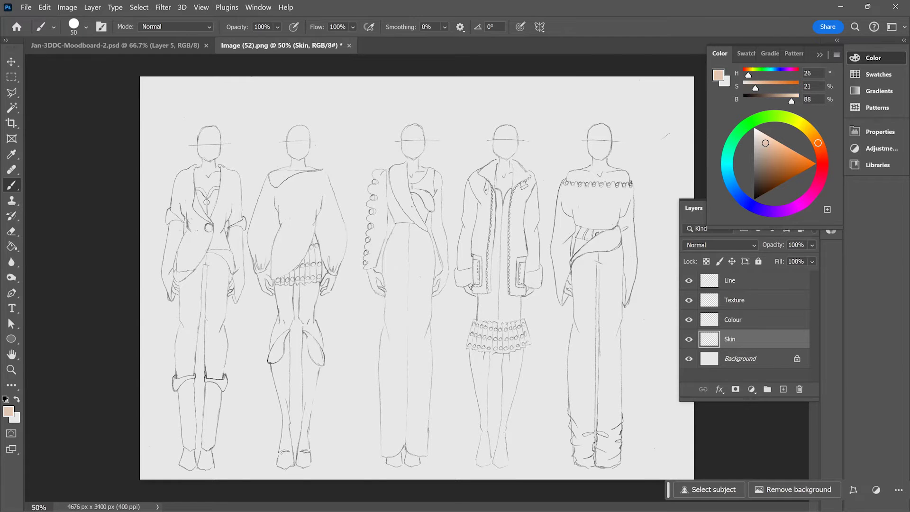
- Colour the first figure's face, neck, chest and hands, outlining them with the Brush reduced to 20 px and filling with the Paint Bucket
{"action": "key", "text": "ctrl+plus"}
{"action": "left_click_drag", "start_coordinate": [203, 135], "coordinate": [342, 231]}
{"action": "mouse_move", "coordinate": [289, 185]}
{"action": "left_mouse_down"}
{"action": "mouse_move", "coordinate": [289, 250]}
{"action": "mouse_move", "coordinate": [276, 259]}
{"action": "mouse_move", "coordinate": [262, 238]}
{"action": "mouse_move", "coordinate": [273, 224]}
{"action": "mouse_move", "coordinate": [267, 193]}
{"action": "mouse_move", "coordinate": [274, 175]}
{"action": "mouse_move", "coordinate": [288, 181]}
{"action": "mouse_move", "coordinate": [281, 179]}
{"action": "left_mouse_up"}
{"action": "key", "text": "bracketleft"}
{"action": "key", "text": "bracketleft"}
{"action": "key", "text": "bracketleft"}
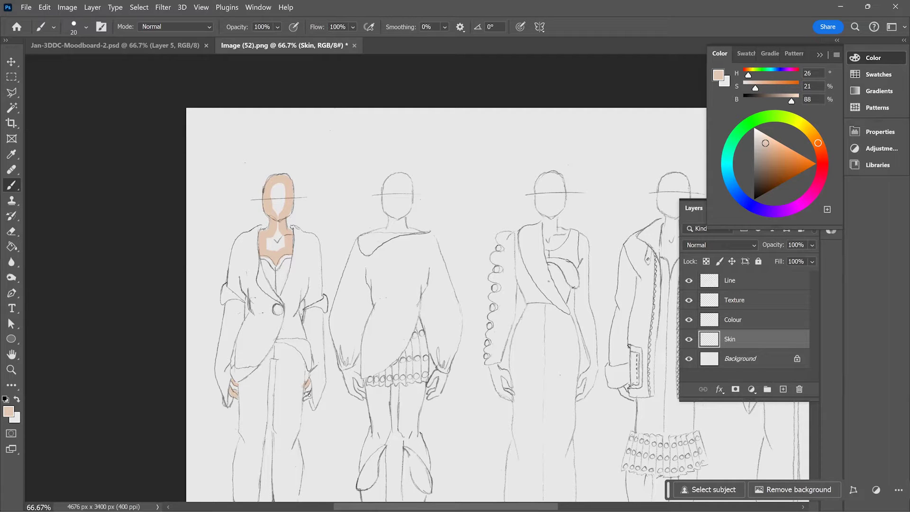
{"action": "key", "text": "g"}
{"action": "left_click", "coordinate": [277, 239]}
{"action": "left_click", "coordinate": [280, 195]}
- Outline the second figure's face, neck and shoulders with the Brush and fill them with the skin tone
{"action": "left_click_drag", "start_coordinate": [322, 270], "coordinate": [312, 130]}
{"action": "left_click_drag", "start_coordinate": [370, 172], "coordinate": [265, 306]}
{"action": "key", "text": "b"}
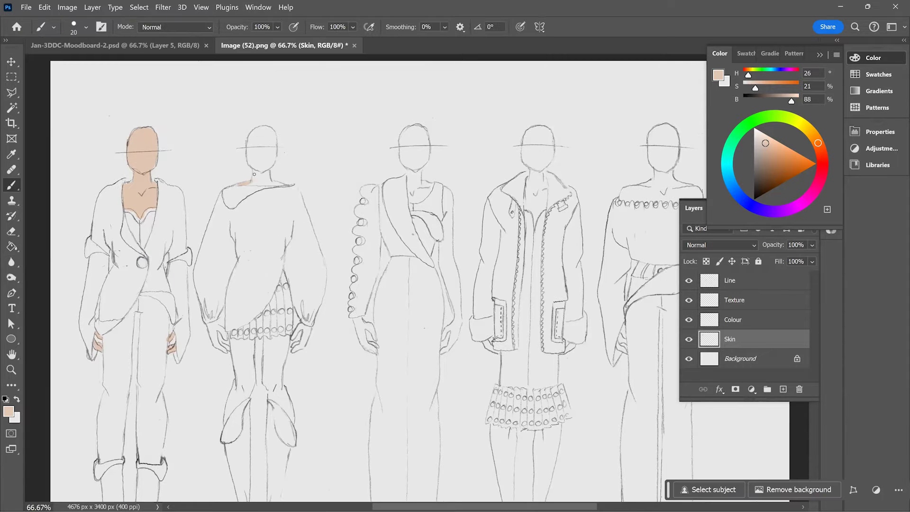
{"action": "left_click_drag", "start_coordinate": [248, 144], "coordinate": [260, 128]}
{"action": "left_click_drag", "start_coordinate": [269, 166], "coordinate": [278, 184]}
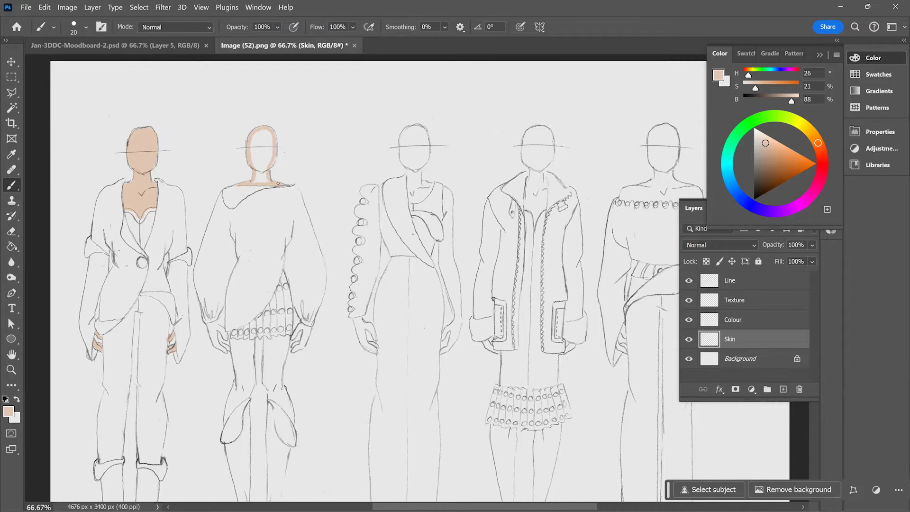
{"action": "key", "text": "g"}
{"action": "left_click", "coordinate": [272, 165]}
- Outline both of the second figure's hands with the Brush and fill them with the skin tone
{"action": "key", "text": "b"}
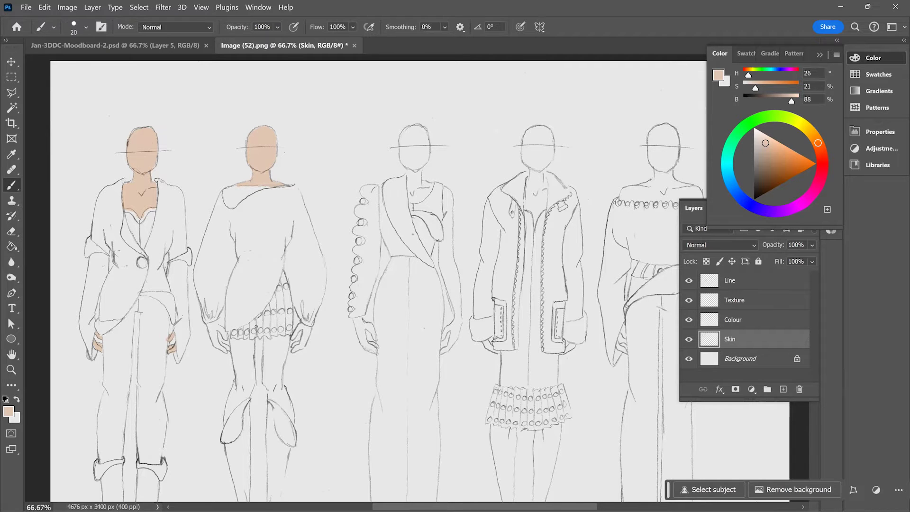
{"action": "mouse_move", "coordinate": [208, 325]}
{"action": "left_mouse_down"}
{"action": "mouse_move", "coordinate": [215, 346]}
{"action": "mouse_move", "coordinate": [230, 349]}
{"action": "mouse_move", "coordinate": [212, 323]}
{"action": "left_mouse_up"}
{"action": "key", "text": "g"}
{"action": "left_click", "coordinate": [218, 334]}
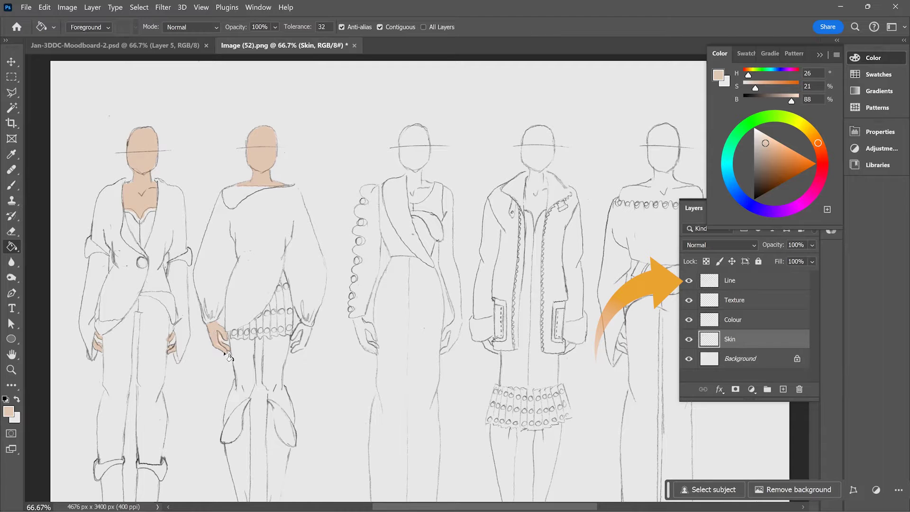
{"action": "key", "text": "b"}
{"action": "mouse_move", "coordinate": [296, 335]}
{"action": "left_mouse_down"}
{"action": "mouse_move", "coordinate": [303, 332]}
{"action": "mouse_move", "coordinate": [302, 351]}
{"action": "mouse_move", "coordinate": [308, 328]}
{"action": "left_mouse_up"}
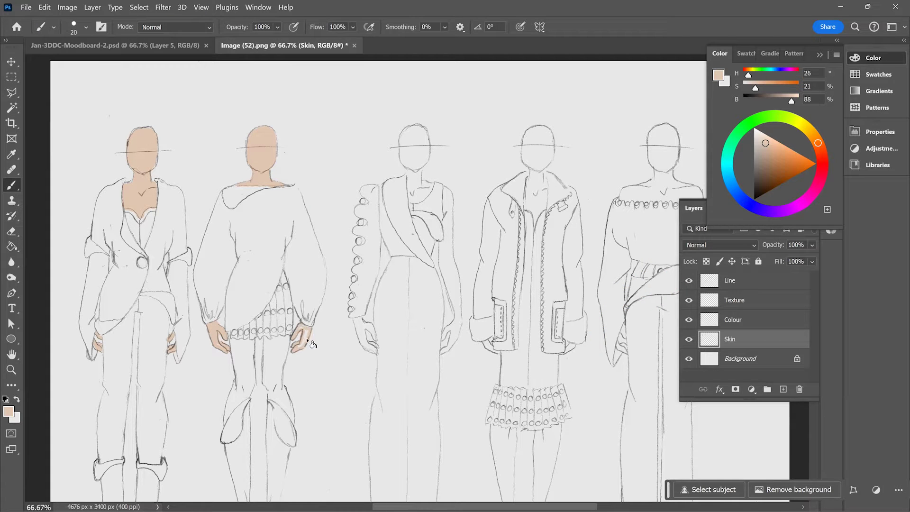
- Outline the second figure's bare legs between the skirt hem and the boots, and fill both with the skin tone
{"action": "scroll", "coordinate": [229, 312], "scroll_direction": "down", "scroll_amount": 1}
{"action": "mouse_move", "coordinate": [230, 312]}
{"action": "left_mouse_down"}
{"action": "mouse_move", "coordinate": [223, 393]}
{"action": "mouse_move", "coordinate": [254, 359]}
{"action": "mouse_move", "coordinate": [246, 365]}
{"action": "mouse_move", "coordinate": [252, 316]}
{"action": "mouse_move", "coordinate": [232, 311]}
{"action": "mouse_move", "coordinate": [285, 309]}
{"action": "mouse_move", "coordinate": [279, 351]}
{"action": "mouse_move", "coordinate": [291, 395]}
{"action": "mouse_move", "coordinate": [267, 356]}
{"action": "left_mouse_up"}
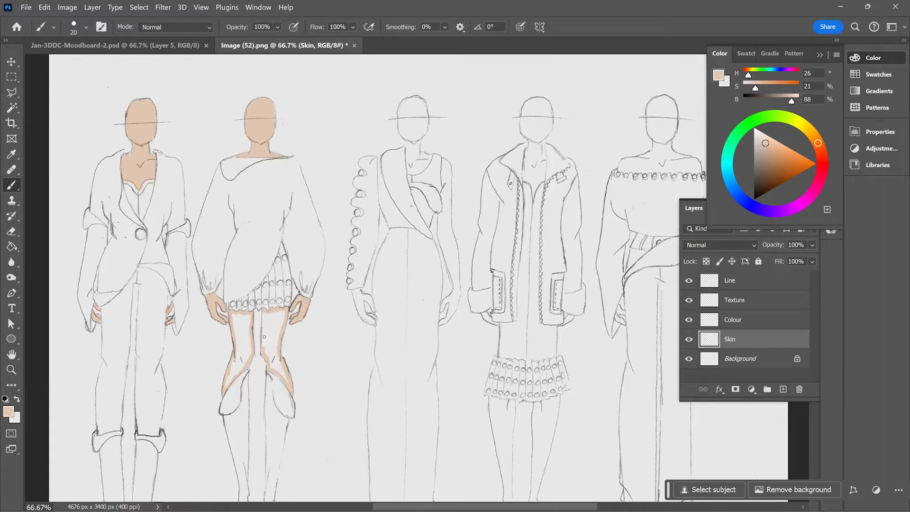
{"action": "key", "text": "g"}
{"action": "left_click", "coordinate": [266, 332]}
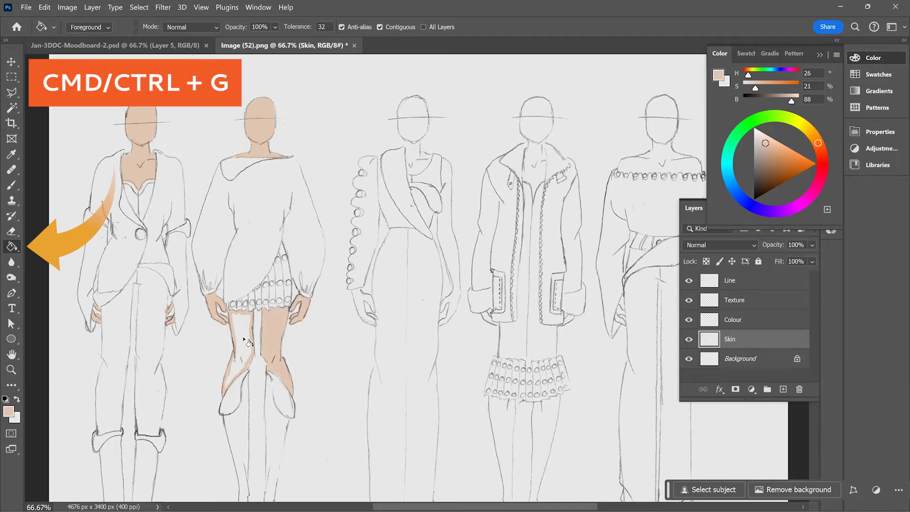
{"action": "left_click", "coordinate": [248, 341]}
- Outline the third figure's face, neckline, bare arm and both hands with the Brush, and fill them with the skin tone
{"action": "scroll", "coordinate": [303, 244], "scroll_direction": "right", "scroll_amount": 4}
{"action": "left_click_drag", "start_coordinate": [299, 220], "coordinate": [289, 237]}
{"action": "key", "text": "b"}
{"action": "mouse_move", "coordinate": [248, 284]}
{"action": "left_mouse_down"}
{"action": "mouse_move", "coordinate": [269, 316]}
{"action": "mouse_move", "coordinate": [258, 293]}
{"action": "mouse_move", "coordinate": [254, 283]}
{"action": "left_mouse_up"}
{"action": "left_click_drag", "start_coordinate": [301, 143], "coordinate": [307, 166]}
{"action": "mouse_move", "coordinate": [319, 124]}
{"action": "left_mouse_down"}
{"action": "mouse_move", "coordinate": [314, 92]}
{"action": "mouse_move", "coordinate": [299, 95]}
{"action": "mouse_move", "coordinate": [295, 123]}
{"action": "mouse_move", "coordinate": [321, 139]}
{"action": "mouse_move", "coordinate": [317, 96]}
{"action": "mouse_move", "coordinate": [338, 170]}
{"action": "mouse_move", "coordinate": [334, 229]}
{"action": "mouse_move", "coordinate": [349, 281]}
{"action": "mouse_move", "coordinate": [338, 314]}
{"action": "mouse_move", "coordinate": [354, 285]}
{"action": "mouse_move", "coordinate": [341, 153]}
{"action": "left_mouse_up"}
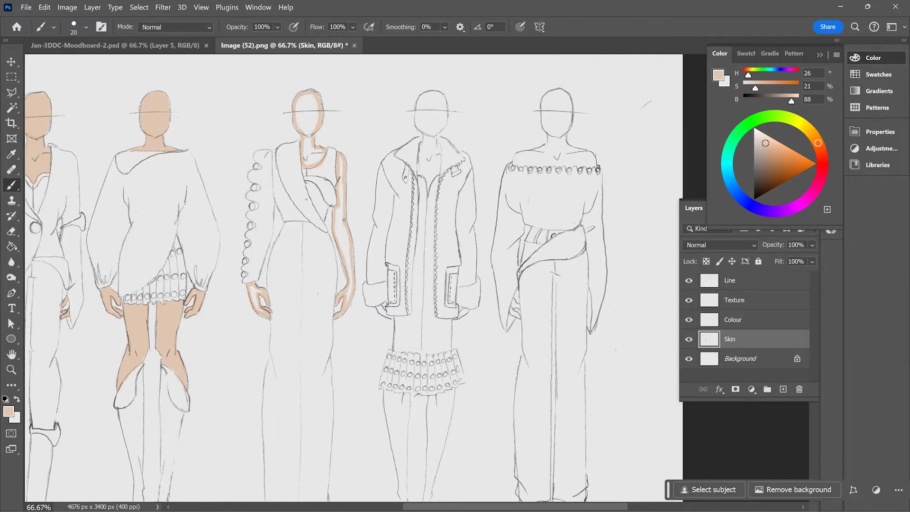
{"action": "key", "text": "g"}
{"action": "left_click", "coordinate": [349, 243]}
{"action": "left_click", "coordinate": [316, 161]}
{"action": "left_click", "coordinate": [261, 303]}
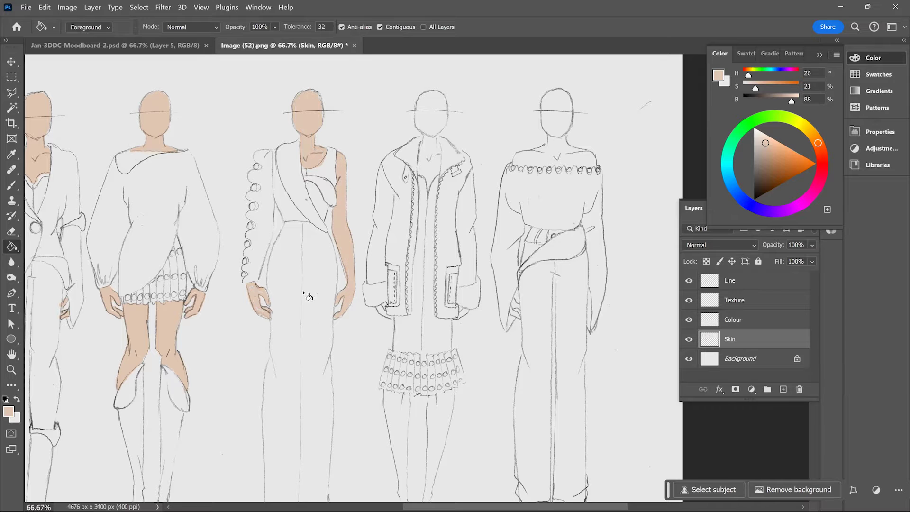
- Outline the fourth figure's face, open neckline and visible hand with the Brush, and fill them with the skin tone
{"action": "left_click_drag", "start_coordinate": [364, 247], "coordinate": [354, 229]}
{"action": "left_click_drag", "start_coordinate": [332, 273], "coordinate": [274, 262]}
{"action": "left_click_drag", "start_coordinate": [313, 289], "coordinate": [265, 284]}
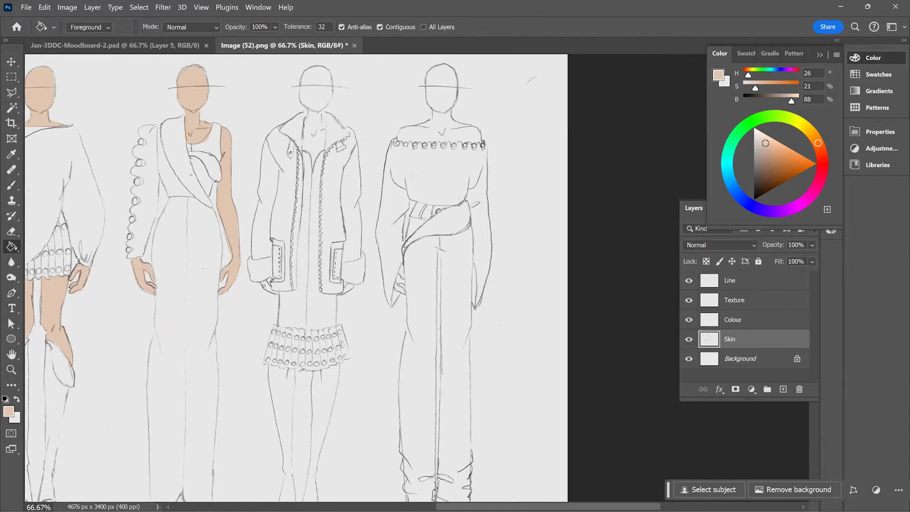
{"action": "key", "text": "b"}
{"action": "mouse_move", "coordinate": [307, 119]}
{"action": "left_mouse_down"}
{"action": "mouse_move", "coordinate": [312, 158]}
{"action": "mouse_move", "coordinate": [329, 94]}
{"action": "mouse_move", "coordinate": [320, 69]}
{"action": "mouse_move", "coordinate": [300, 84]}
{"action": "mouse_move", "coordinate": [315, 131]}
{"action": "left_mouse_up"}
{"action": "key", "text": "g"}
{"action": "left_click", "coordinate": [317, 137]}
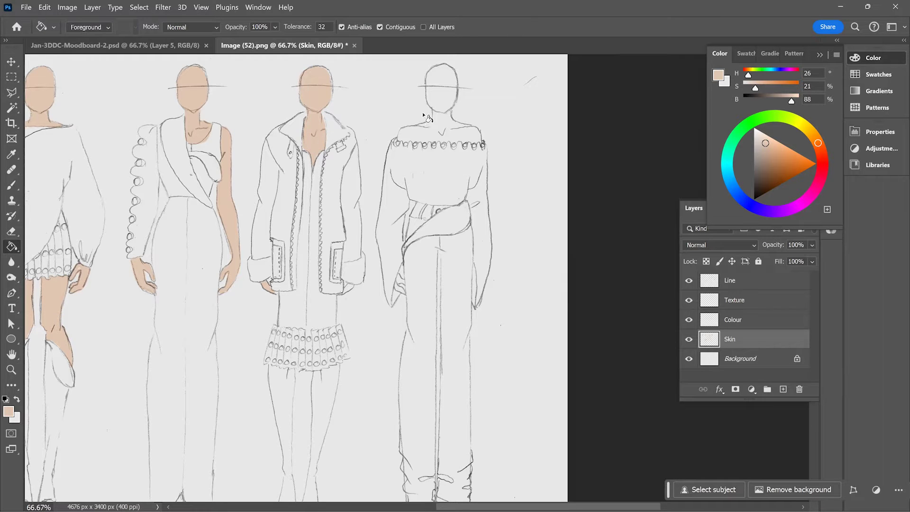
- Outline the fifth figure's face, neck, bare shoulders and hands with the Brush, and fill them with the skin tone
{"action": "key", "text": "b"}
{"action": "mouse_move", "coordinate": [430, 71]}
{"action": "left_mouse_down"}
{"action": "mouse_move", "coordinate": [433, 117]}
{"action": "mouse_move", "coordinate": [408, 139]}
{"action": "left_mouse_up"}
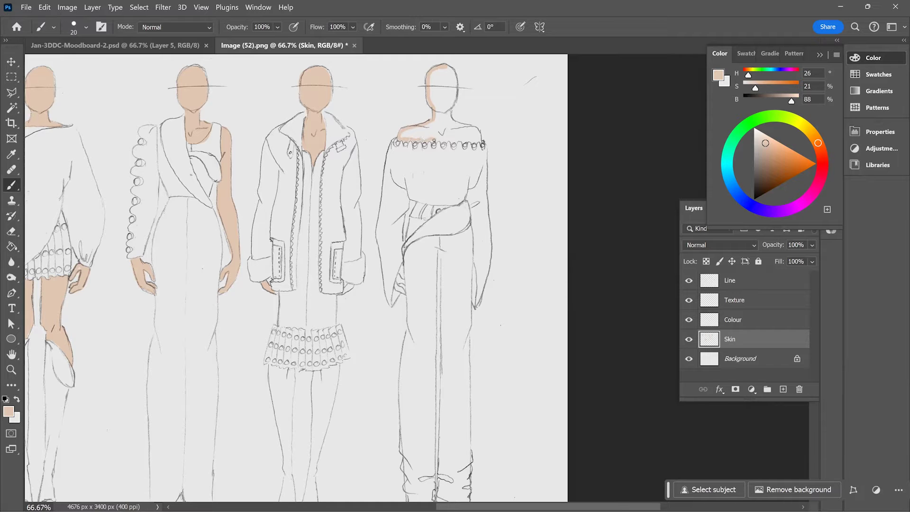
{"action": "mouse_move", "coordinate": [401, 145]}
{"action": "left_mouse_down"}
{"action": "mouse_move", "coordinate": [483, 149]}
{"action": "mouse_move", "coordinate": [474, 127]}
{"action": "mouse_move", "coordinate": [449, 114]}
{"action": "mouse_move", "coordinate": [448, 67]}
{"action": "left_mouse_up"}
{"action": "key", "text": "g"}
{"action": "key", "text": "shift+g"}
{"action": "left_click", "coordinate": [441, 95]}
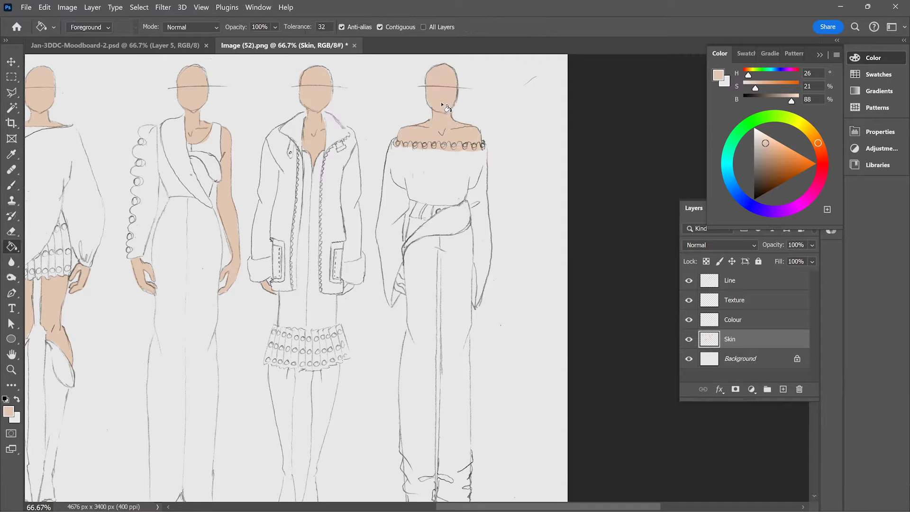
{"action": "key", "text": "b"}
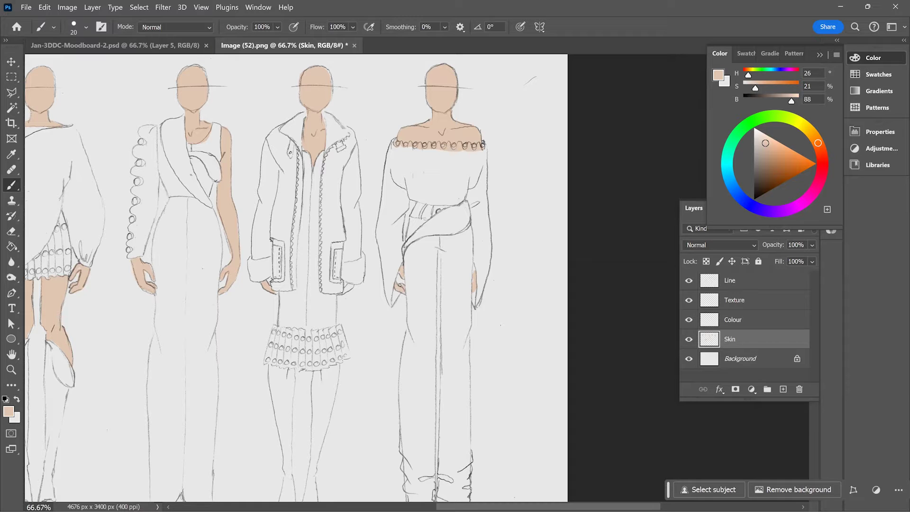
- Make the Colour layer active, sample the peach swatch from the moodboard document, and return to the sketch
{"action": "key", "text": "ctrl+minus"}
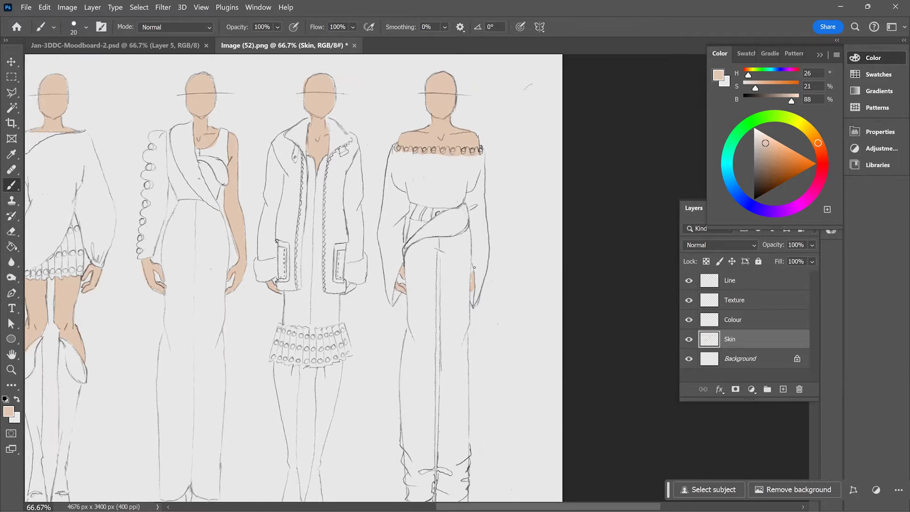
{"action": "left_click", "coordinate": [747, 321]}
{"action": "left_click", "coordinate": [146, 49]}
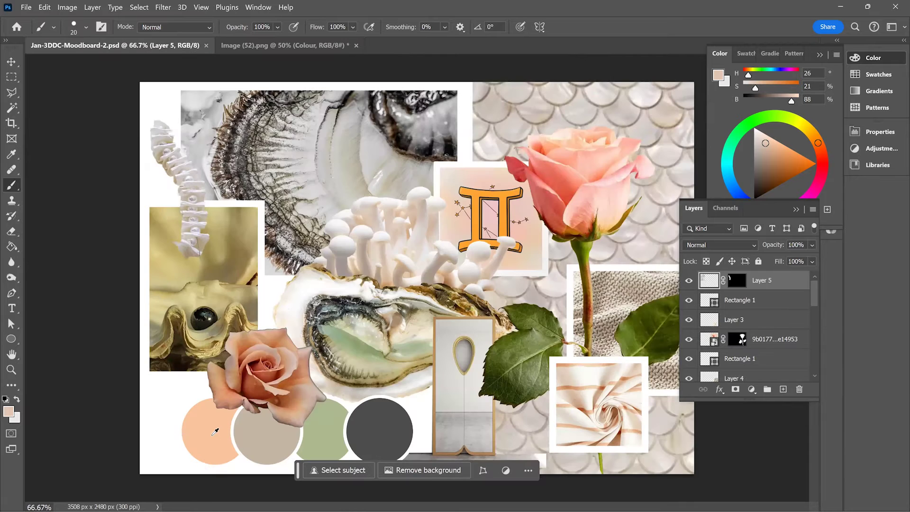
{"action": "key", "text": "i"}
{"action": "left_click", "coordinate": [222, 434]}
{"action": "left_click", "coordinate": [281, 45]}
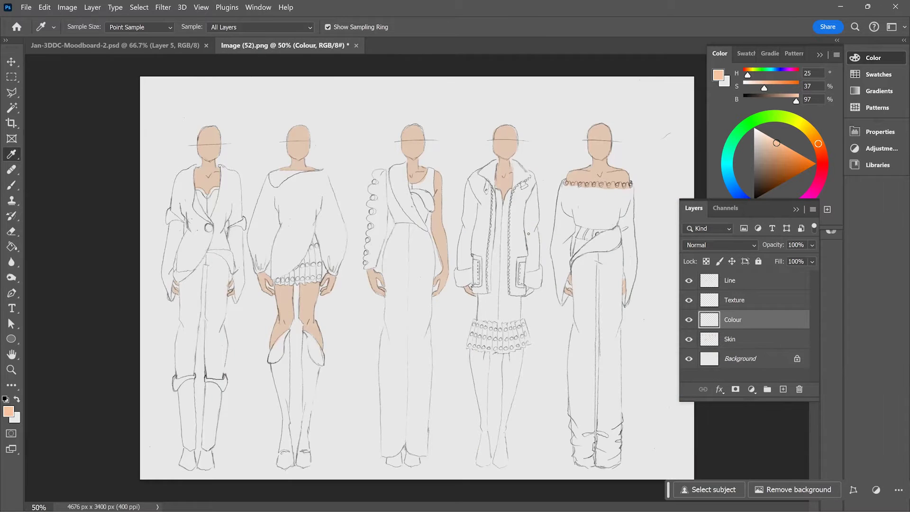
- Paint the borders of both pockets on the fourth figure's jacket with the peach Brush
{"action": "key", "text": "b"}
{"action": "key", "text": "ctrl+1"}
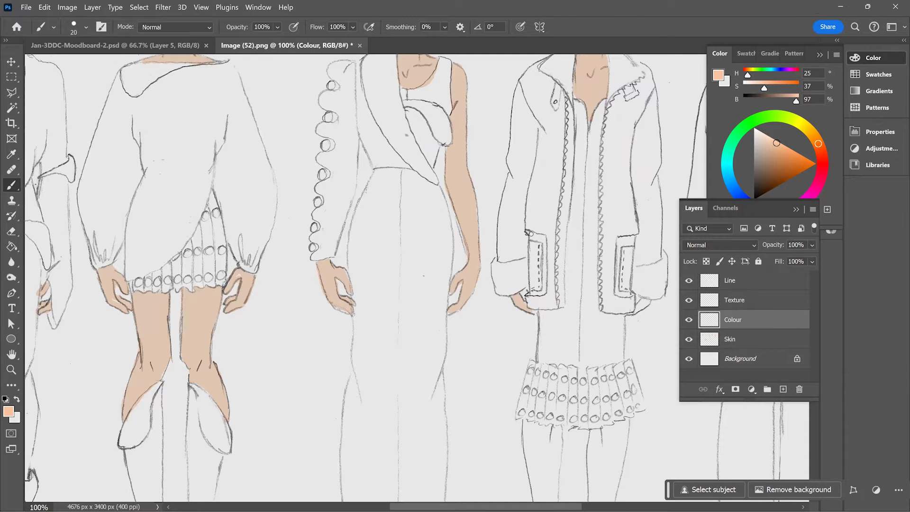
{"action": "mouse_move", "coordinate": [534, 236]}
{"action": "left_mouse_down"}
{"action": "mouse_move", "coordinate": [545, 273]}
{"action": "mouse_move", "coordinate": [531, 293]}
{"action": "left_mouse_up"}
{"action": "left_click_drag", "start_coordinate": [534, 235], "coordinate": [544, 242]}
{"action": "mouse_move", "coordinate": [618, 266]}
{"action": "left_mouse_down"}
{"action": "mouse_move", "coordinate": [618, 292]}
{"action": "mouse_move", "coordinate": [629, 294]}
{"action": "left_mouse_up"}
{"action": "left_click_drag", "start_coordinate": [619, 250], "coordinate": [630, 239]}
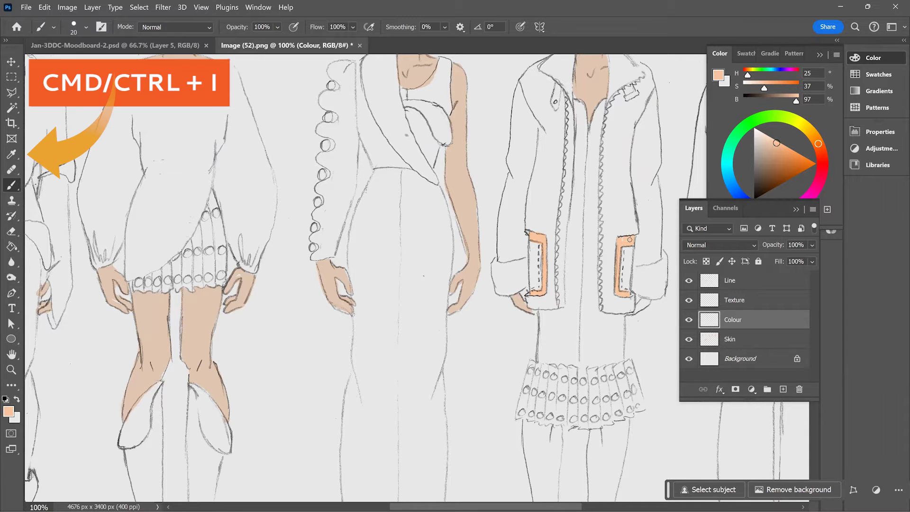
- Paint the first figure's sleeve cuffs, lapel, jacket hem and waist panel in the same peach
{"action": "key", "text": "ctrl+minus"}
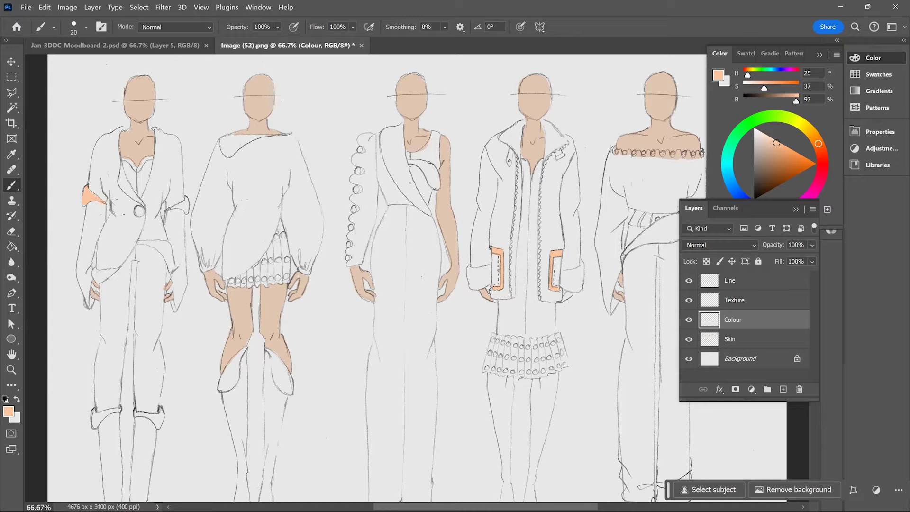
{"action": "key", "text": "ctrl+minus"}
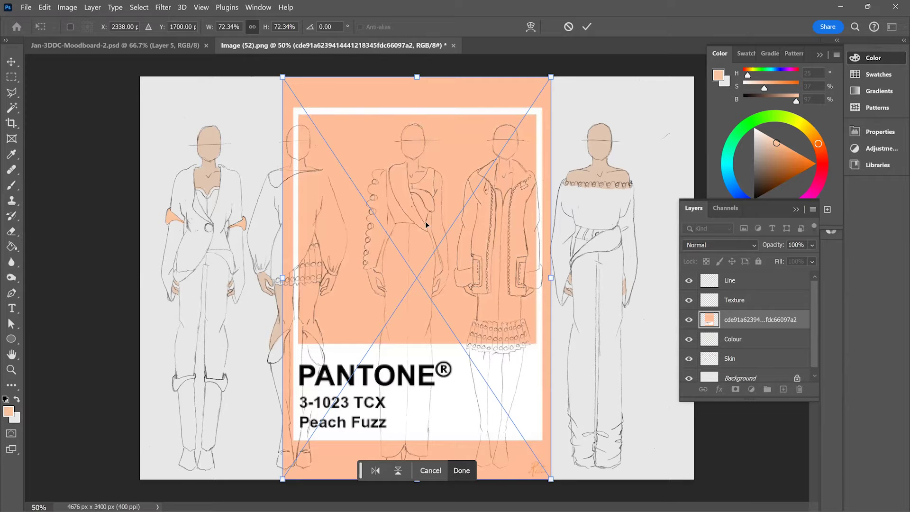
{"action": "key", "text": "Escape"}
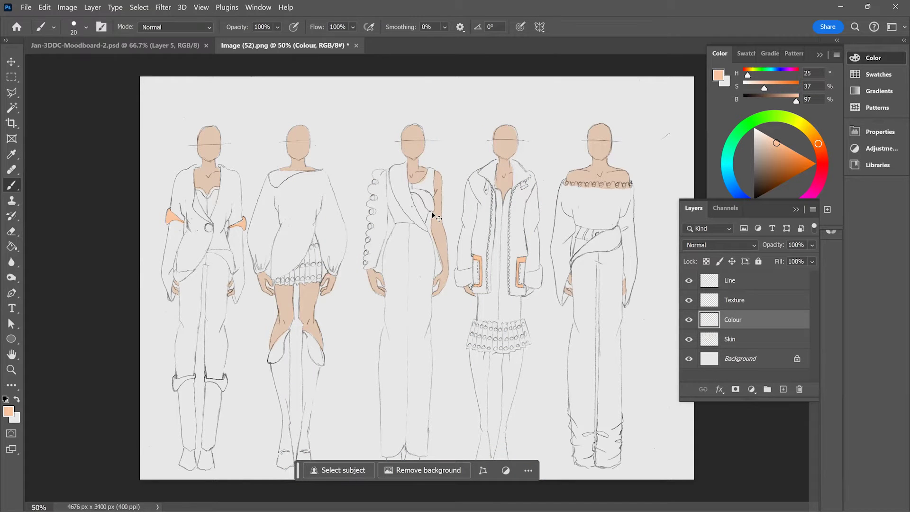
{"action": "key", "text": "ctrl+plus"}
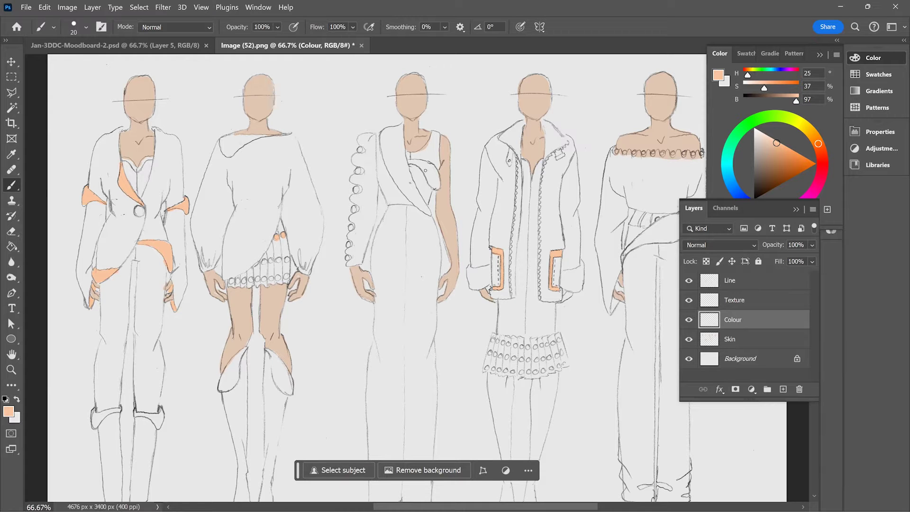
- Sample the beige swatch from the moodboard document as the foreground colour and return to the sketch
{"action": "left_click", "coordinate": [145, 45]}
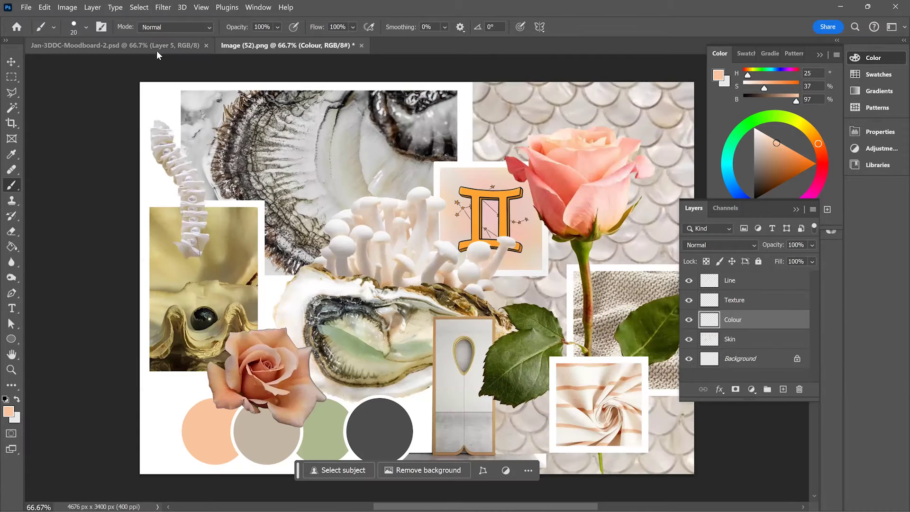
{"action": "key", "text": "i"}
{"action": "left_click", "coordinate": [268, 428]}
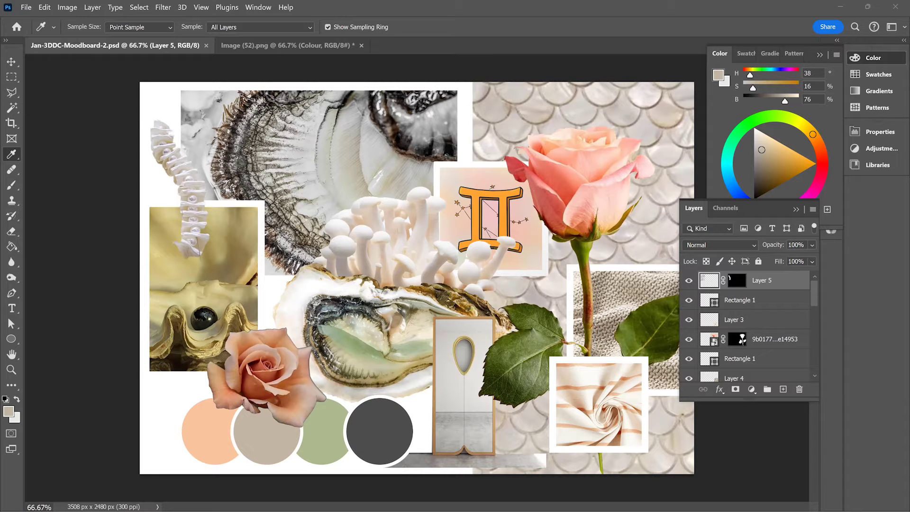
{"action": "left_click", "coordinate": [307, 47]}
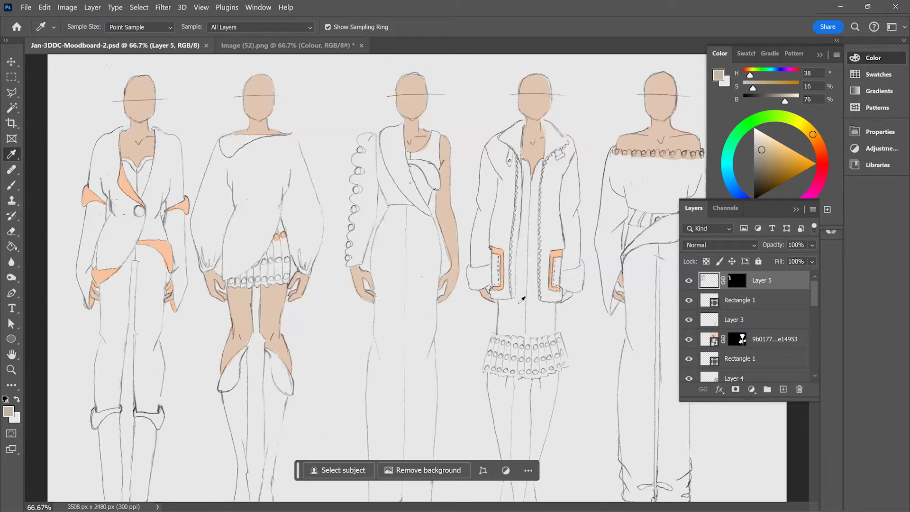
- Delete the Texture layer, paste the striped fabric onto a new layer above Colour, and move it beside the fourth figure's skirt
{"action": "left_click", "coordinate": [759, 305]}
{"action": "key", "text": "Delete"}
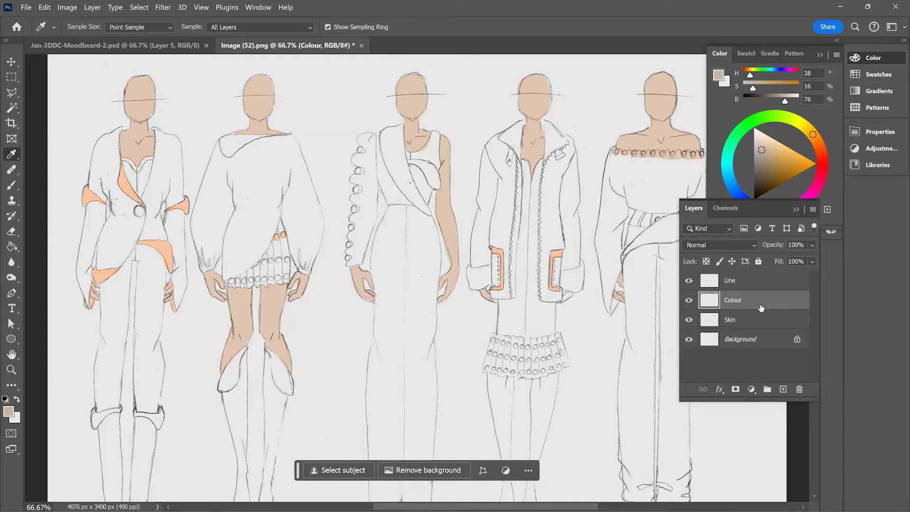
{"action": "left_click", "coordinate": [783, 389]}
{"action": "key", "text": "ctrl+v"}
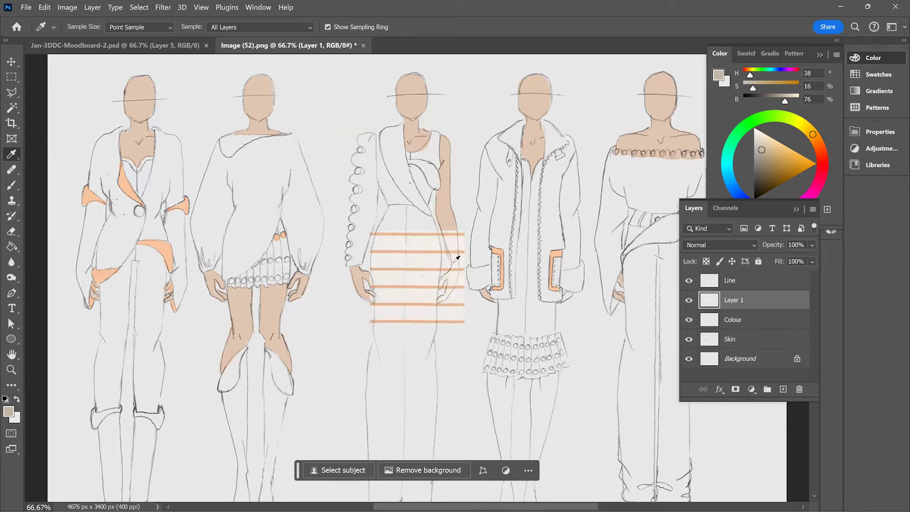
{"action": "key", "text": "v"}
{"action": "left_click_drag", "start_coordinate": [421, 265], "coordinate": [592, 333]}
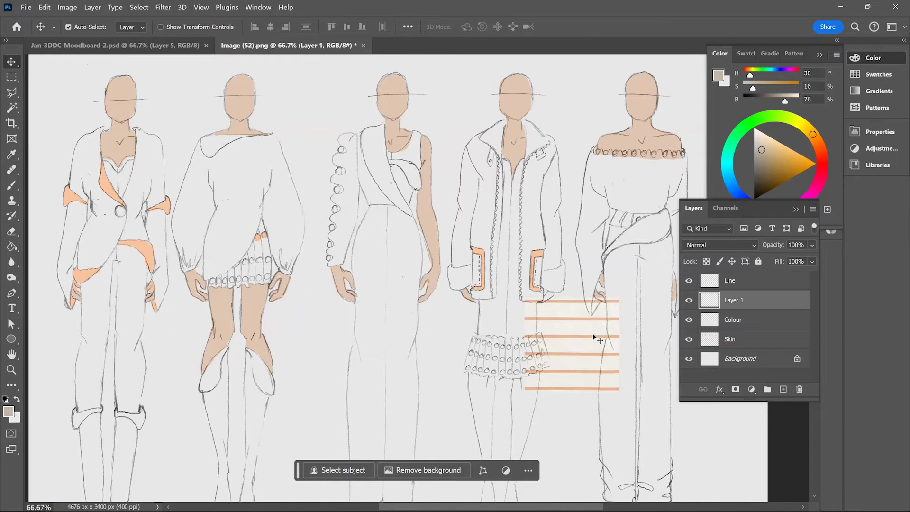
- Rotate the striped fabric 90 degrees so the stripes run vertically, and place it over the third figure's hips
{"action": "scroll", "coordinate": [545, 346], "scroll_direction": "right", "scroll_amount": 3}
{"action": "key", "text": "ctrl+t"}
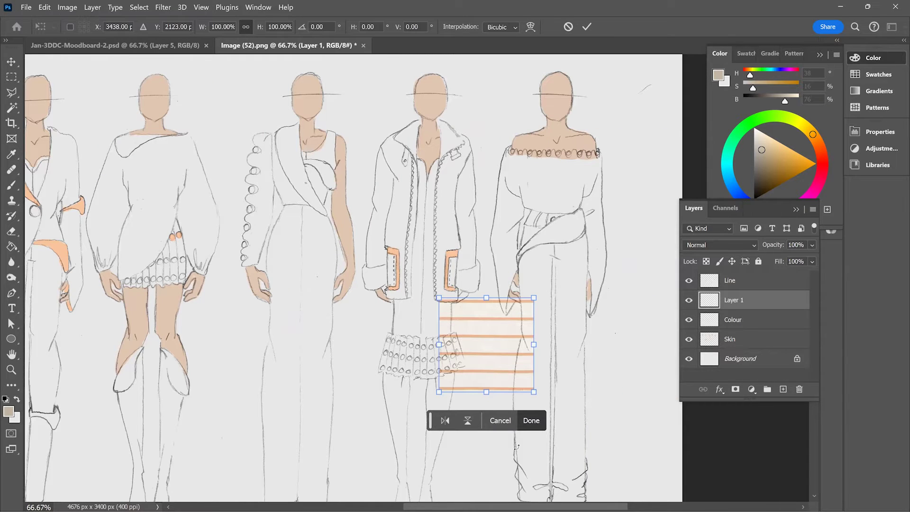
{"action": "left_click_drag", "start_coordinate": [490, 343], "coordinate": [490, 343]}
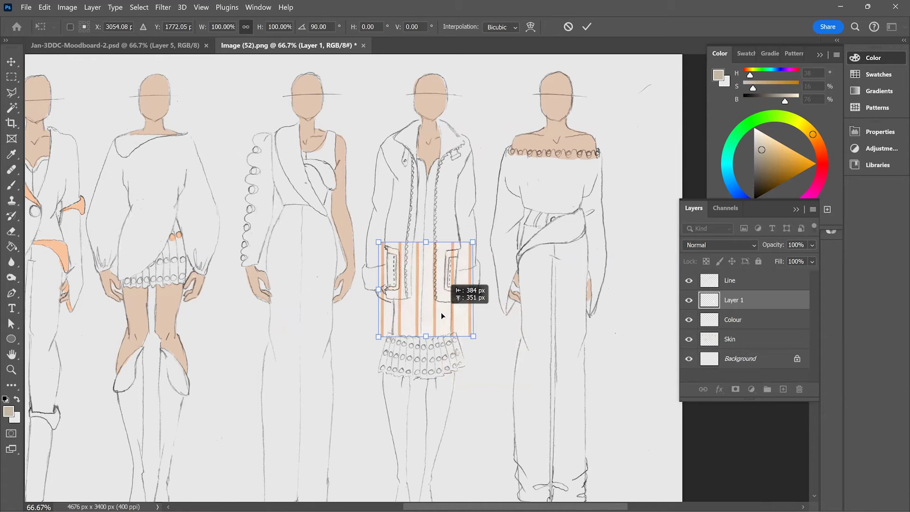
{"action": "left_click_drag", "start_coordinate": [441, 312], "coordinate": [441, 314]}
{"action": "scroll", "coordinate": [440, 313], "scroll_direction": "down", "scroll_amount": 2}
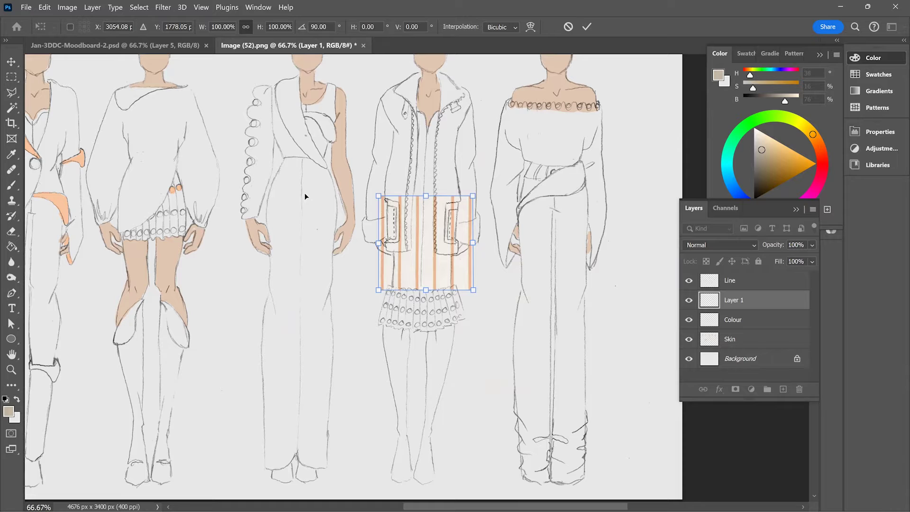
{"action": "left_click_drag", "start_coordinate": [304, 193], "coordinate": [305, 192]}
{"action": "key", "text": "Return"}
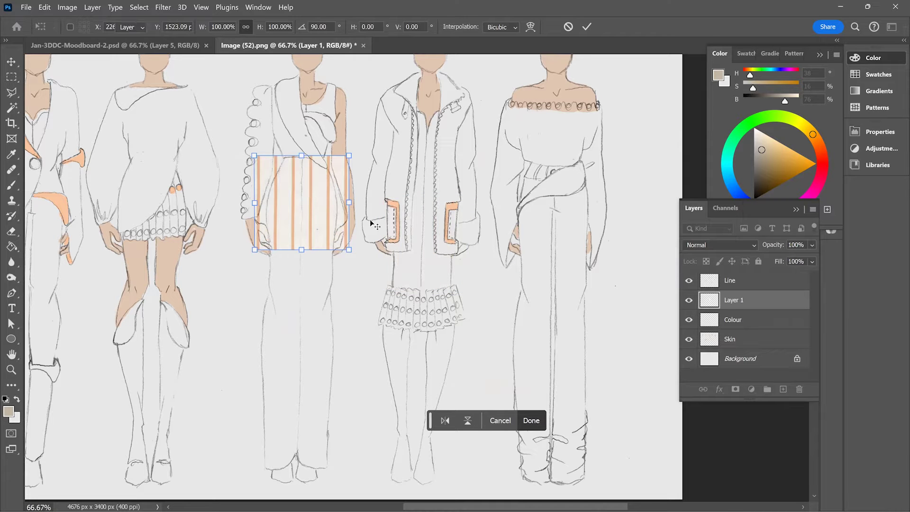
- Paste three copies of the striped panel and stack them down the third figure's skirt to the hem
{"action": "key", "text": "ctrl+c"}
{"action": "key", "text": "ctrl+v"}
{"action": "left_click_drag", "start_coordinate": [356, 273], "coordinate": [301, 287]}
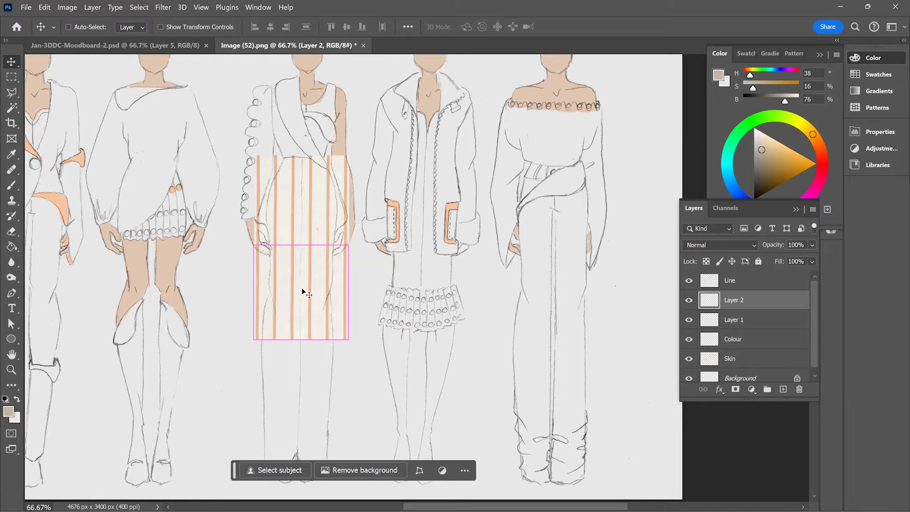
{"action": "key", "text": "ctrl+v"}
{"action": "scroll", "coordinate": [301, 288], "scroll_direction": "down", "scroll_amount": 2}
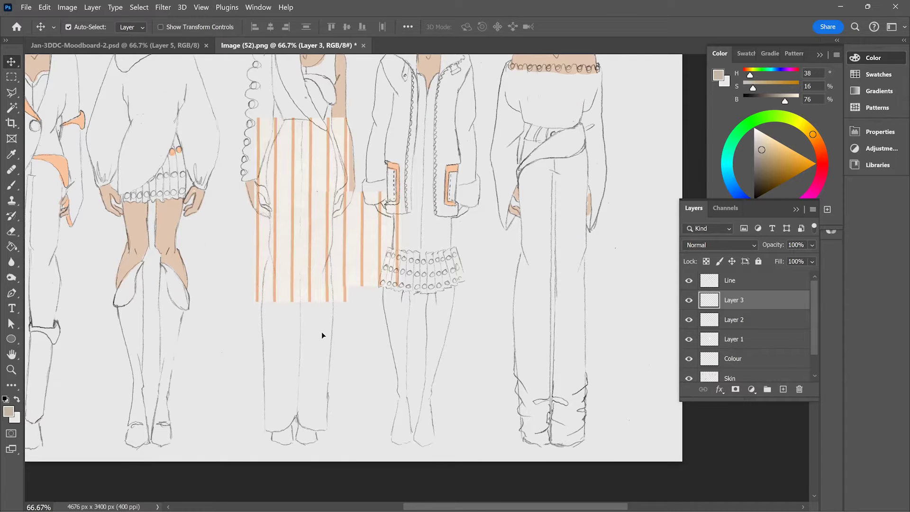
{"action": "key", "text": "ctrl+c"}
{"action": "key", "text": "ctrl+v"}
{"action": "left_click_drag", "start_coordinate": [379, 261], "coordinate": [311, 377]}
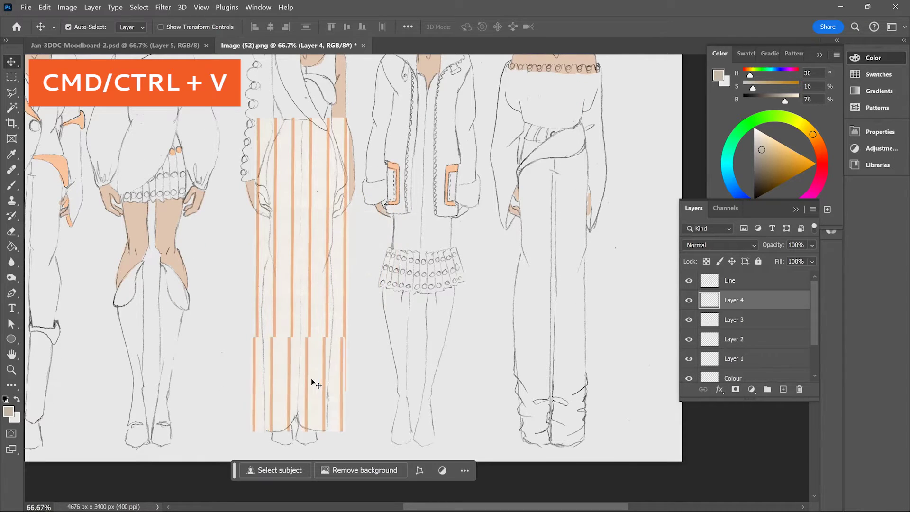
- Paste another copy of the striped panel and align it over the third figure's bodice
{"action": "scroll", "coordinate": [311, 377], "scroll_direction": "up", "scroll_amount": 5}
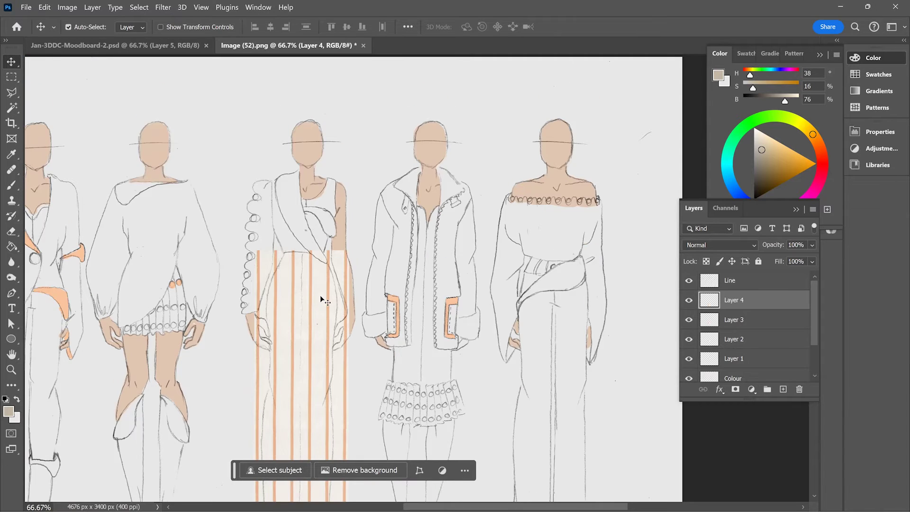
{"action": "scroll", "coordinate": [320, 296], "scroll_direction": "down", "scroll_amount": 6}
{"action": "scroll", "coordinate": [321, 296], "scroll_direction": "up", "scroll_amount": 6}
{"action": "left_click", "coordinate": [321, 295]}
{"action": "key", "text": "ctrl+v"}
{"action": "left_click_drag", "start_coordinate": [359, 263], "coordinate": [324, 219]}
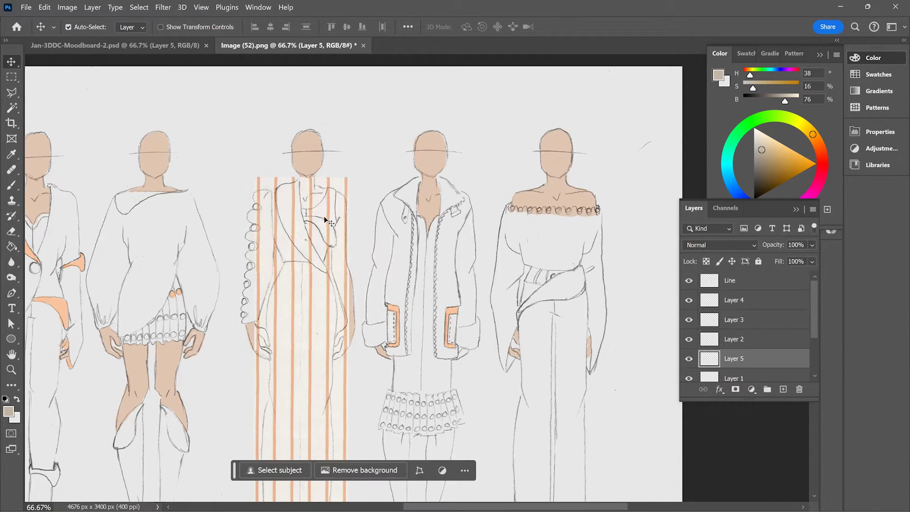
- Erase the bodice panel's stripes around the third figure's neck, shoulders and bare arm, keeping the layer's blend mode at Normal
{"action": "key", "text": "e"}
{"action": "mouse_move", "coordinate": [315, 180]}
{"action": "left_mouse_down"}
{"action": "mouse_move", "coordinate": [306, 197]}
{"action": "mouse_move", "coordinate": [277, 208]}
{"action": "left_mouse_up"}
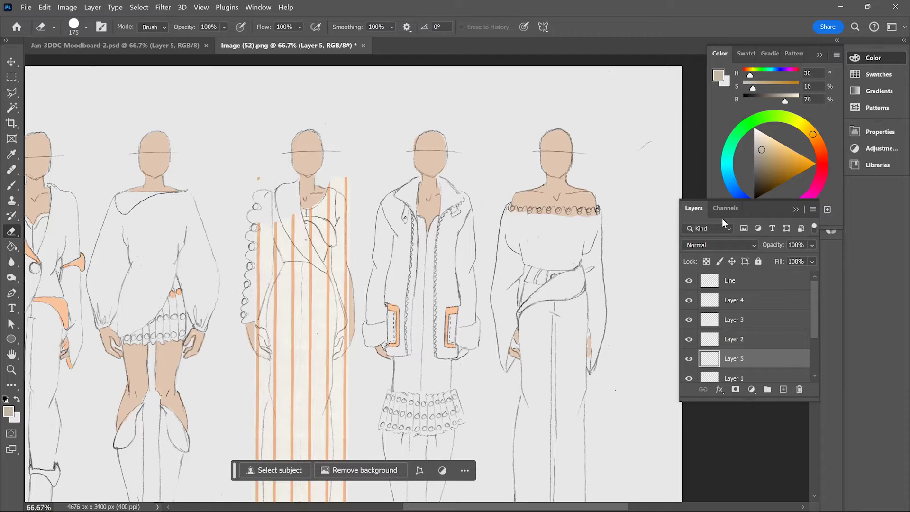
{"action": "left_click", "coordinate": [719, 245]}
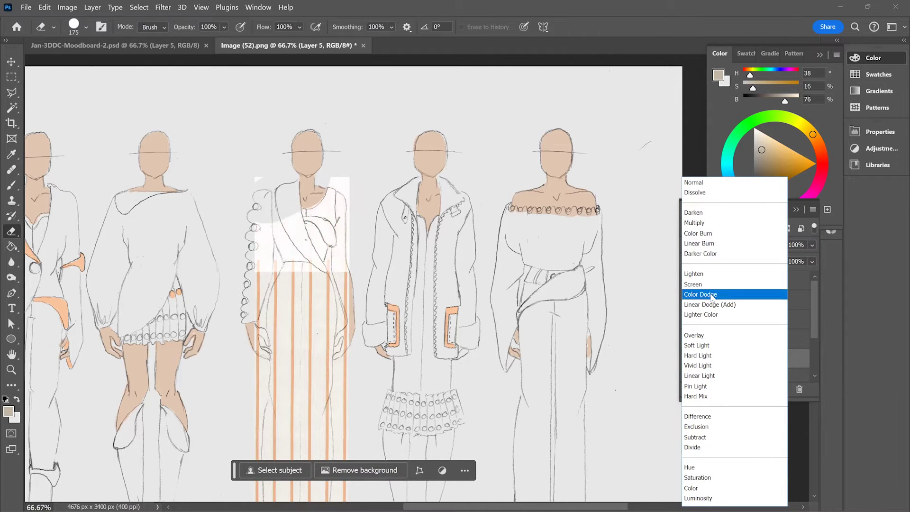
{"action": "left_click", "coordinate": [715, 182]}
{"action": "mouse_move", "coordinate": [321, 158]}
{"action": "left_mouse_down"}
{"action": "mouse_move", "coordinate": [325, 171]}
{"action": "mouse_move", "coordinate": [346, 177]}
{"action": "mouse_move", "coordinate": [351, 207]}
{"action": "mouse_move", "coordinate": [341, 263]}
{"action": "mouse_move", "coordinate": [353, 298]}
{"action": "left_mouse_up"}
{"action": "left_click_drag", "start_coordinate": [268, 178], "coordinate": [265, 179]}
- Reduce the Eraser to 50 px and trim the stripes along the third figure's neckline and shoulder strap
{"action": "key", "text": "bracketleft"}
{"action": "key", "text": "bracketleft"}
{"action": "key", "text": "bracketleft"}
{"action": "key", "text": "bracketleft"}
{"action": "key", "text": "bracketleft"}
{"action": "key", "text": "bracketleft"}
{"action": "key", "text": "bracketleft"}
{"action": "key", "text": "bracketleft"}
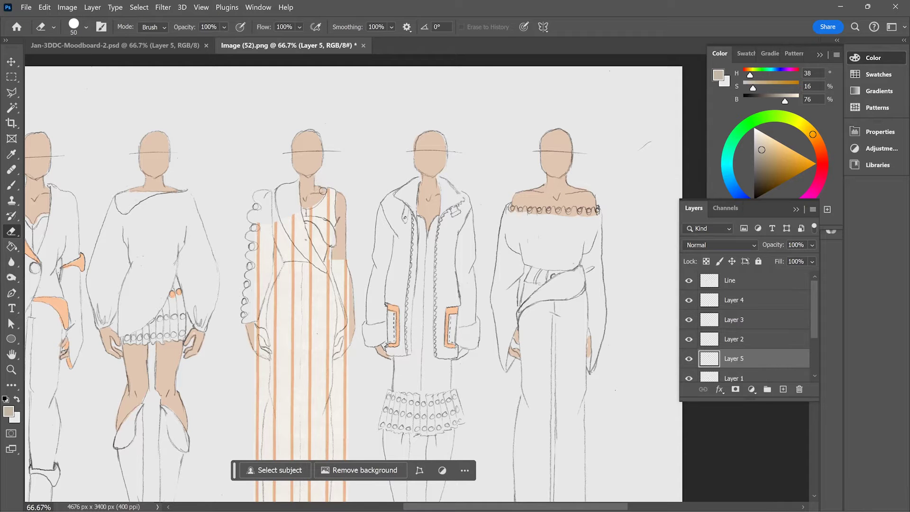
- Enlarge the Eraser and remove the bodice panel's stripes from the third figure's ruffled sleeve
{"action": "key", "text": "bracketright"}
{"action": "key", "text": "bracketright"}
{"action": "key", "text": "bracketright"}
{"action": "key", "text": "bracketright"}
{"action": "key", "text": "bracketright"}
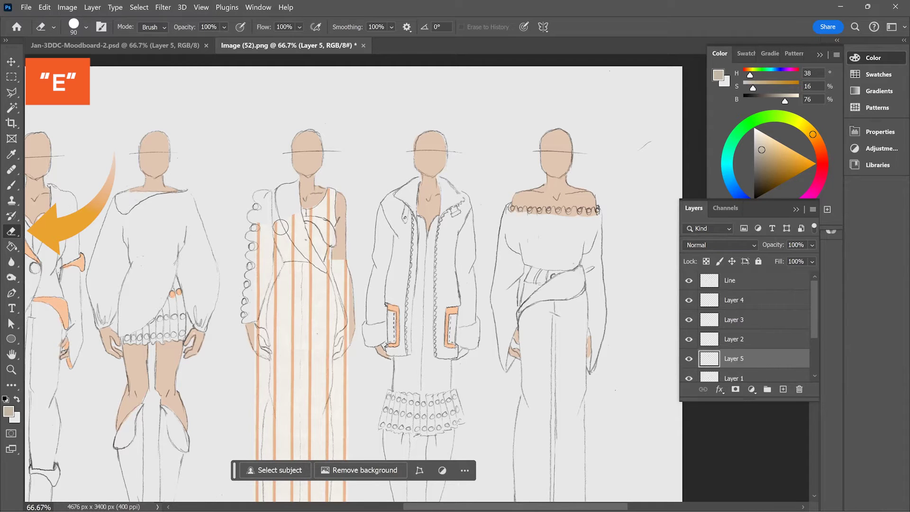
{"action": "key", "text": "bracketright"}
{"action": "key", "text": "bracketright"}
{"action": "key", "text": "bracketright"}
{"action": "key", "text": "bracketright"}
{"action": "mouse_move", "coordinate": [265, 222]}
{"action": "left_mouse_down"}
{"action": "mouse_move", "coordinate": [285, 247]}
{"action": "mouse_move", "coordinate": [300, 246]}
{"action": "mouse_move", "coordinate": [284, 219]}
{"action": "mouse_move", "coordinate": [289, 231]}
{"action": "mouse_move", "coordinate": [278, 224]}
{"action": "mouse_move", "coordinate": [249, 268]}
{"action": "left_mouse_up"}
- Reduce the Eraser to 80 px and clear the stripes from the third figure's draped sash
{"action": "key", "text": "bracketleft"}
{"action": "key", "text": "bracketleft"}
{"action": "key", "text": "bracketleft"}
{"action": "key", "text": "bracketleft"}
{"action": "key", "text": "bracketleft"}
{"action": "key", "text": "bracketleft"}
{"action": "mouse_move", "coordinate": [304, 225]}
{"action": "left_mouse_down"}
{"action": "mouse_move", "coordinate": [331, 258]}
{"action": "mouse_move", "coordinate": [298, 257]}
{"action": "mouse_move", "coordinate": [331, 255]}
{"action": "mouse_move", "coordinate": [315, 225]}
{"action": "mouse_move", "coordinate": [334, 245]}
{"action": "mouse_move", "coordinate": [344, 236]}
{"action": "mouse_move", "coordinate": [325, 228]}
{"action": "left_mouse_up"}
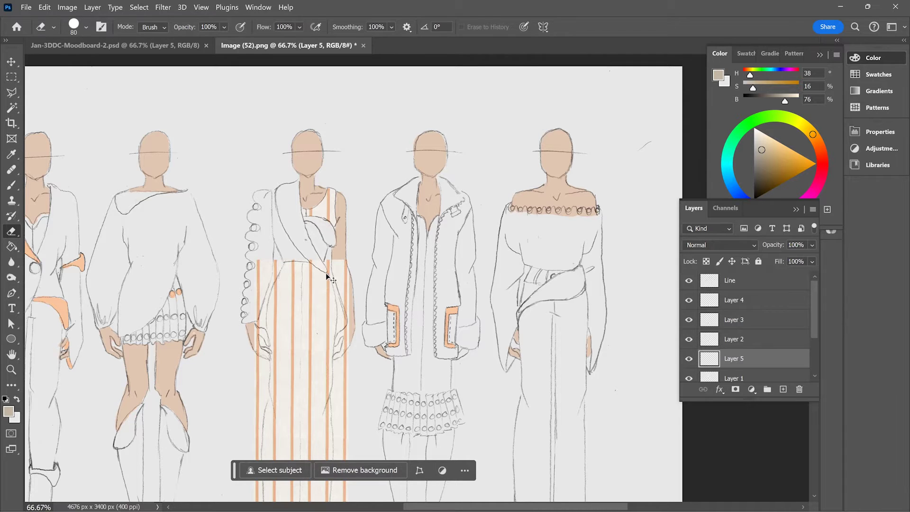
- Erase the stripe panels from around the third figure's bare arm and hand, below the draped sash
{"action": "key", "text": "v"}
{"action": "left_click", "coordinate": [349, 286]}
{"action": "key", "text": "e"}
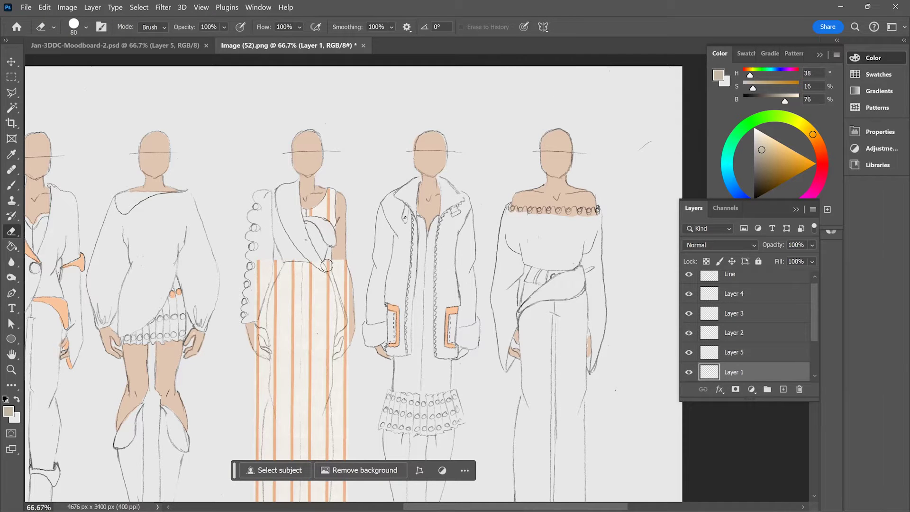
{"action": "mouse_move", "coordinate": [332, 270]}
{"action": "left_mouse_down"}
{"action": "mouse_move", "coordinate": [349, 303]}
{"action": "mouse_move", "coordinate": [332, 268]}
{"action": "mouse_move", "coordinate": [348, 281]}
{"action": "mouse_move", "coordinate": [343, 257]}
{"action": "mouse_move", "coordinate": [351, 304]}
{"action": "mouse_move", "coordinate": [336, 269]}
{"action": "mouse_move", "coordinate": [341, 378]}
{"action": "mouse_move", "coordinate": [347, 297]}
{"action": "mouse_move", "coordinate": [349, 317]}
{"action": "mouse_move", "coordinate": [327, 283]}
{"action": "left_mouse_up"}
{"action": "key", "text": "ctrl"}
{"action": "key", "text": "ctrl"}
{"action": "left_click", "coordinate": [330, 268]}
{"action": "key", "text": "e"}
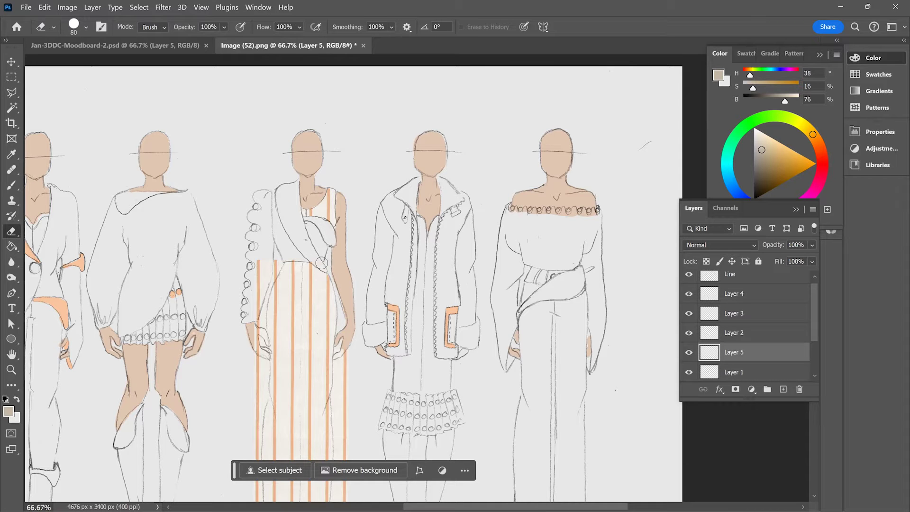
- Erase the overlapping stripe panels from the waist edge, lower ruffled sleeve and cuff of the third figure
{"action": "key", "text": "v"}
{"action": "left_click", "coordinate": [295, 256]}
{"action": "key", "text": "e"}
{"action": "mouse_move", "coordinate": [295, 255]}
{"action": "left_mouse_down"}
{"action": "mouse_move", "coordinate": [264, 286]}
{"action": "mouse_move", "coordinate": [262, 372]}
{"action": "mouse_move", "coordinate": [259, 305]}
{"action": "left_mouse_up"}
{"action": "key", "text": "v"}
{"action": "left_click_drag", "start_coordinate": [259, 256], "coordinate": [254, 290]}
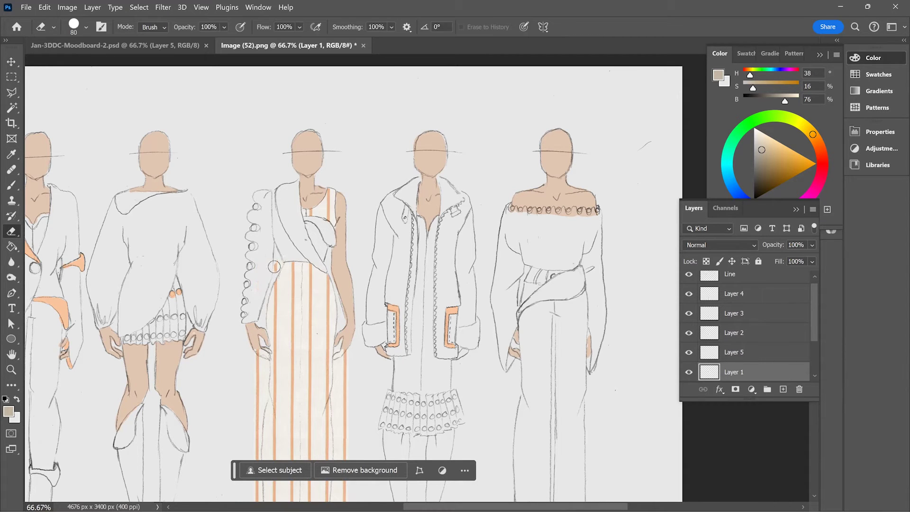
{"action": "left_click", "coordinate": [281, 259], "text": "ctrl"}
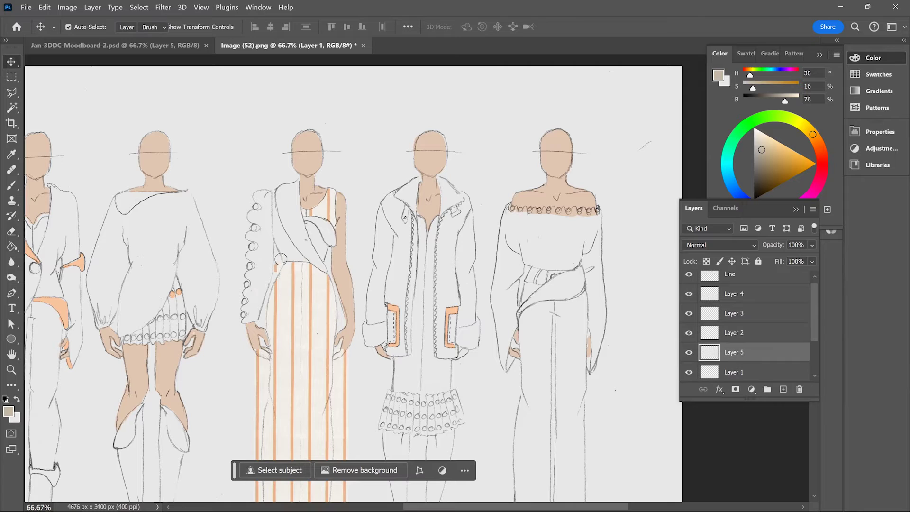
{"action": "left_click", "coordinate": [255, 305], "text": "ctrl"}
- Erase Layer 2's stripes outside the third figure's trousers along both hips and thighs
{"action": "left_click", "coordinate": [306, 369], "text": "ctrl"}
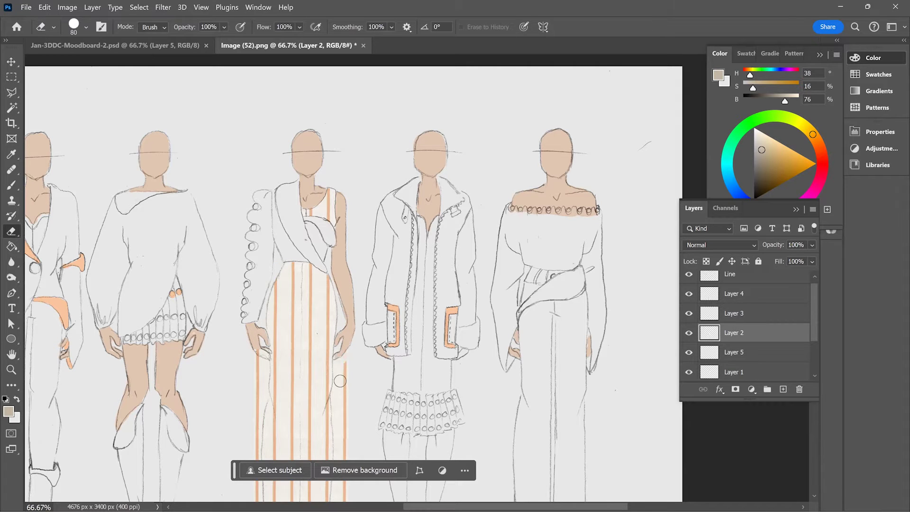
{"action": "left_click_drag", "start_coordinate": [339, 351], "coordinate": [338, 443]}
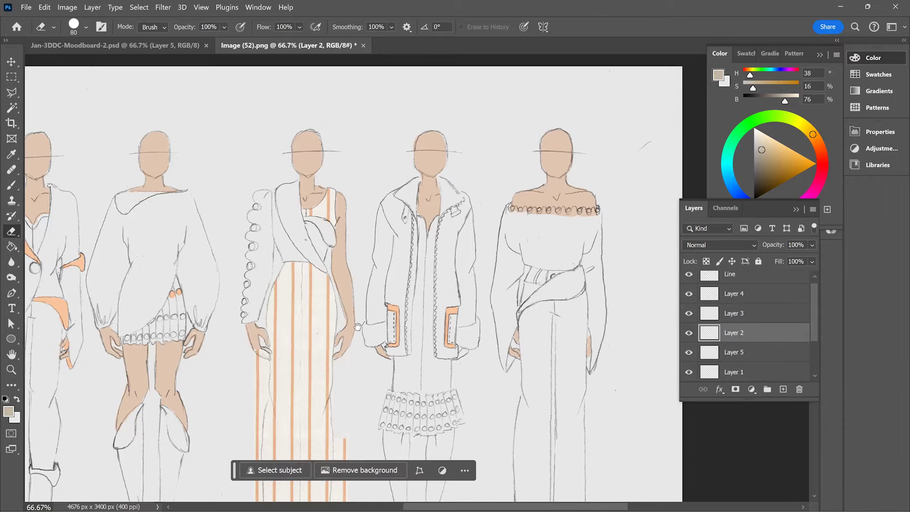
{"action": "scroll", "coordinate": [299, 300], "scroll_direction": "down", "scroll_amount": 3}
{"action": "scroll", "coordinate": [298, 299], "scroll_direction": "down", "scroll_amount": 2}
{"action": "left_click_drag", "start_coordinate": [255, 310], "coordinate": [258, 264]}
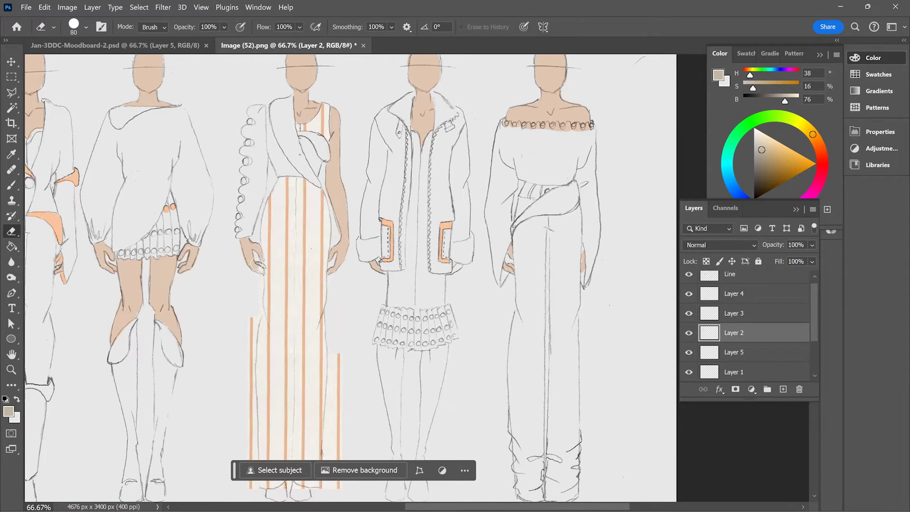
{"action": "left_click_drag", "start_coordinate": [257, 314], "coordinate": [253, 344]}
{"action": "scroll", "coordinate": [343, 280], "scroll_direction": "down", "scroll_amount": 1}
{"action": "scroll", "coordinate": [329, 302], "scroll_direction": "down", "scroll_amount": 2}
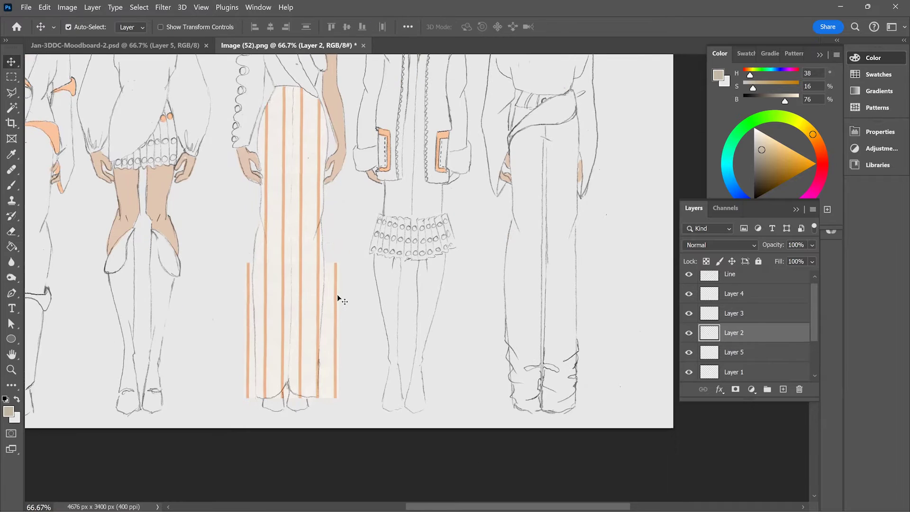
- Erase the Layer 3 stripes outside both trouser legs of the third figure, and clear the left-hand leg's edge down to the hem
{"action": "left_click", "coordinate": [338, 298], "text": "ctrl"}
{"action": "left_click_drag", "start_coordinate": [331, 262], "coordinate": [331, 282]}
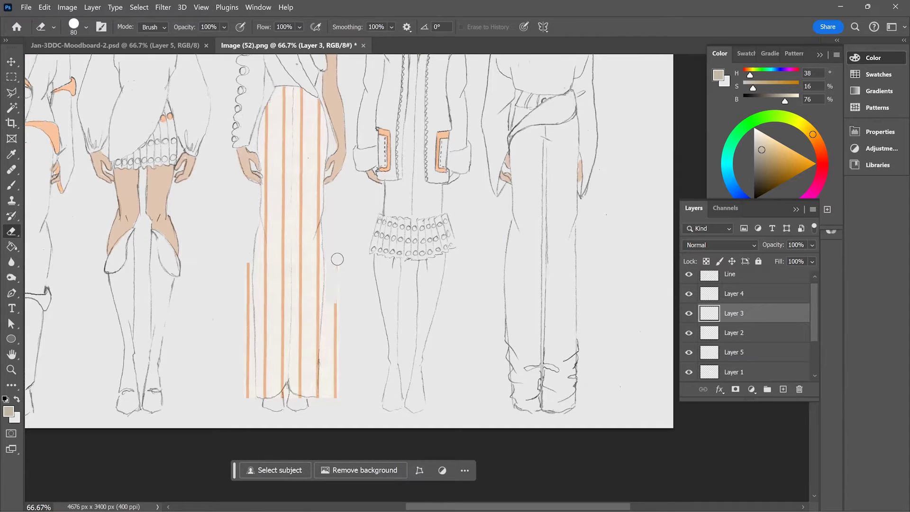
{"action": "key", "text": "v"}
{"action": "left_click", "coordinate": [339, 266], "text": "ctrl"}
{"action": "left_click_drag", "start_coordinate": [337, 276], "coordinate": [337, 265]}
{"action": "left_click", "coordinate": [248, 274], "text": "ctrl"}
{"action": "left_click_drag", "start_coordinate": [246, 257], "coordinate": [248, 406]}
{"action": "key", "text": "alt+]"}
{"action": "key", "text": "alt+["}
{"action": "left_click_drag", "start_coordinate": [247, 362], "coordinate": [247, 337]}
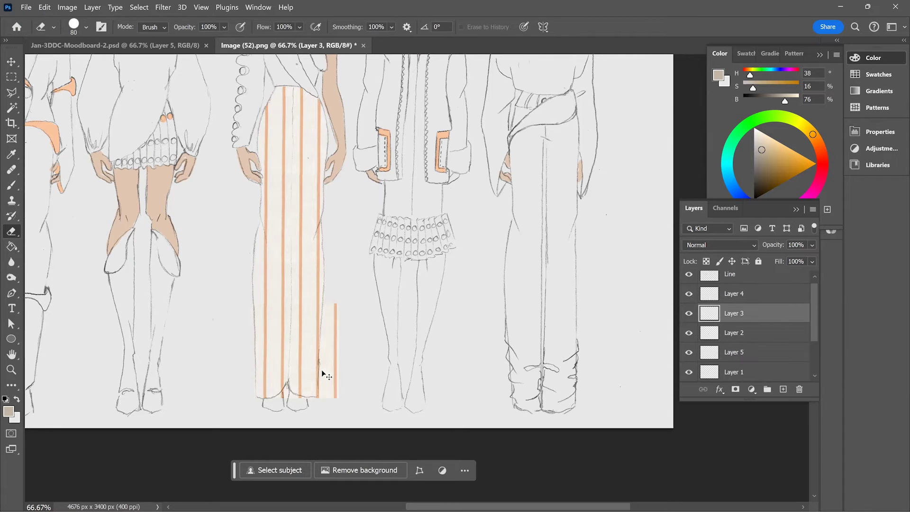
- Erase the remaining stripe fabric outside the right-hand lower trouser leg, working on Layer 4 and the adjoining panel
{"action": "left_click", "coordinate": [322, 369], "text": "ctrl"}
{"action": "mouse_move", "coordinate": [333, 295]}
{"action": "left_mouse_down"}
{"action": "mouse_move", "coordinate": [329, 397]}
{"action": "mouse_move", "coordinate": [337, 376]}
{"action": "left_mouse_up"}
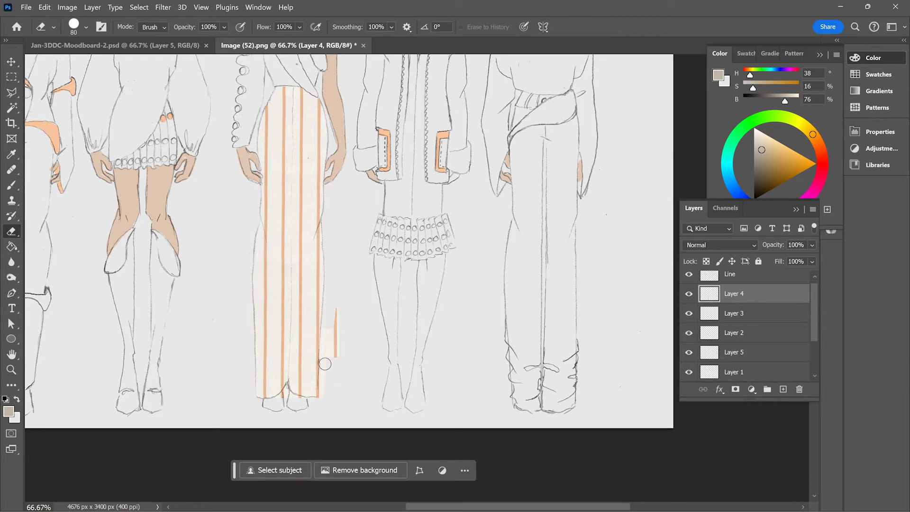
{"action": "left_click", "coordinate": [336, 304], "text": "ctrl"}
{"action": "mouse_move", "coordinate": [336, 305]}
{"action": "left_mouse_down"}
{"action": "mouse_move", "coordinate": [333, 378]}
{"action": "mouse_move", "coordinate": [331, 329]}
{"action": "mouse_move", "coordinate": [327, 367]}
{"action": "left_mouse_up"}
- Reduce the Eraser to 35 px and trim Layer 4's stripes along the trouser hem and around the shoes
{"action": "left_click", "coordinate": [291, 392], "text": "ctrl"}
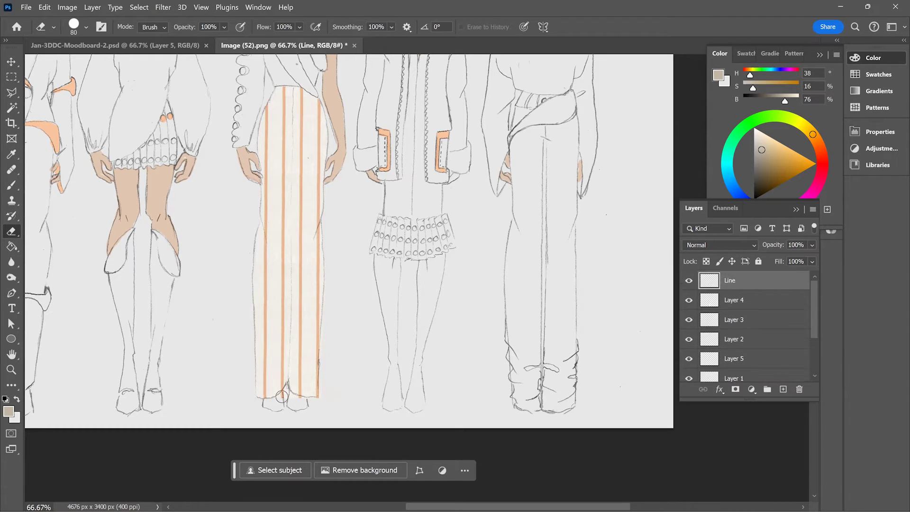
{"action": "key", "text": "bracketleft"}
{"action": "key", "text": "e"}
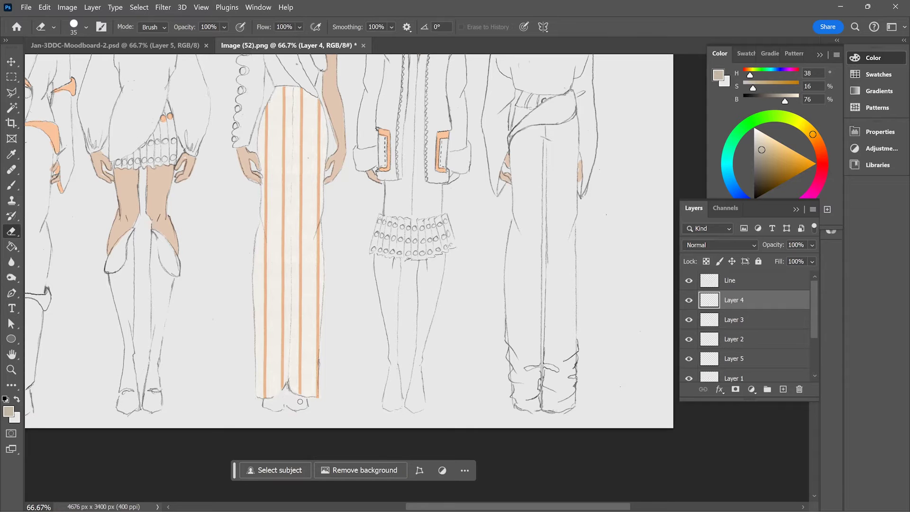
{"action": "key", "text": "ctrl+minus"}
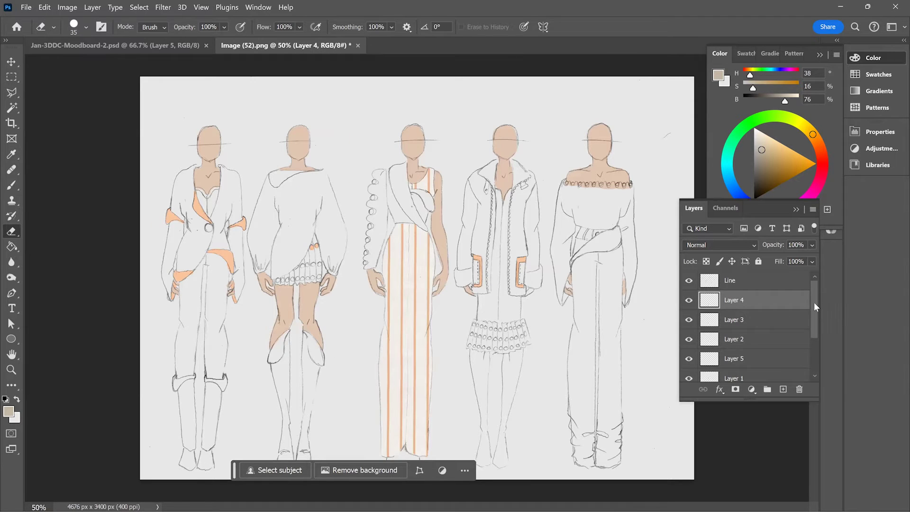
- Group the five striped-fabric layers, from Layer 1 up to Layer 4, into one layer group
{"action": "key", "text": "alt+bracketleft"}
{"action": "key", "text": "alt+bracketleft"}
{"action": "key", "text": "alt+bracketleft"}
{"action": "key", "text": "alt+bracketleft"}
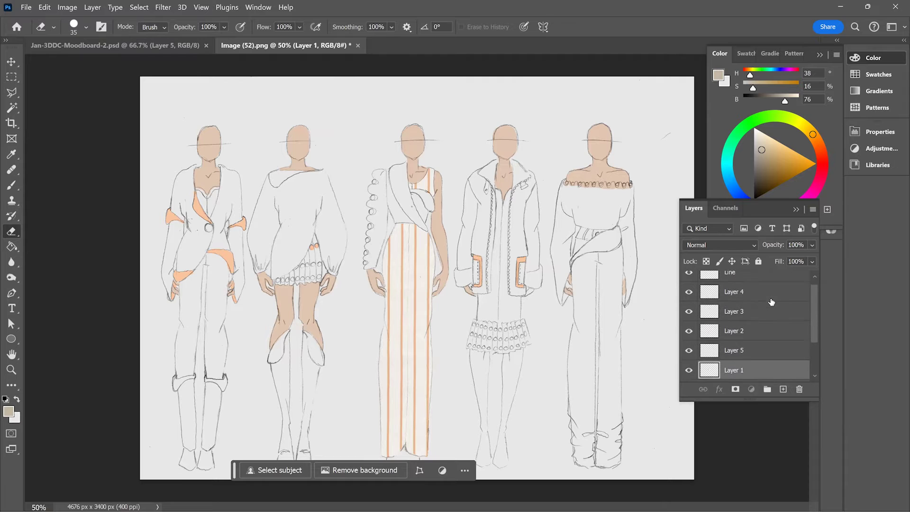
{"action": "left_click", "coordinate": [772, 302], "text": "shift"}
{"action": "key", "text": "ctrl+g"}
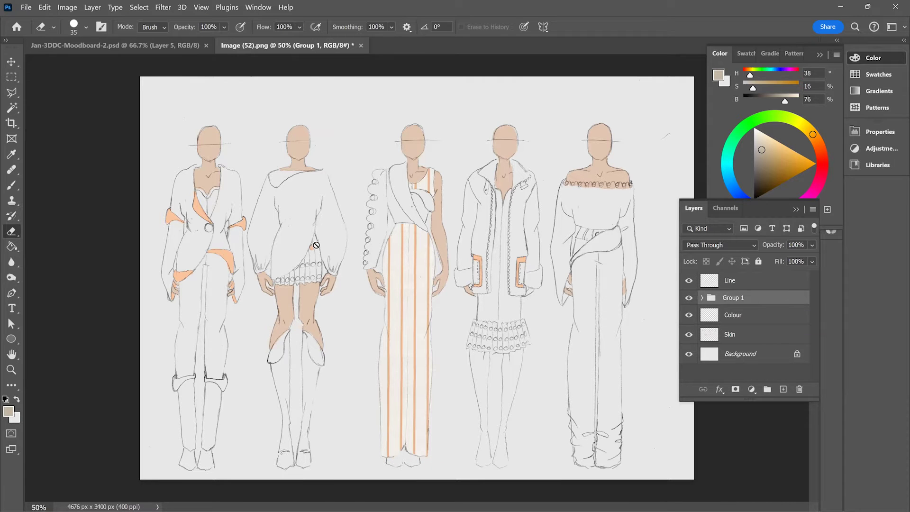
- Bring the shell-scale texture from Jan-3DDC-Moodboard-2.psd into the sketch document, directly above the Colour layer
{"action": "left_click", "coordinate": [748, 317]}
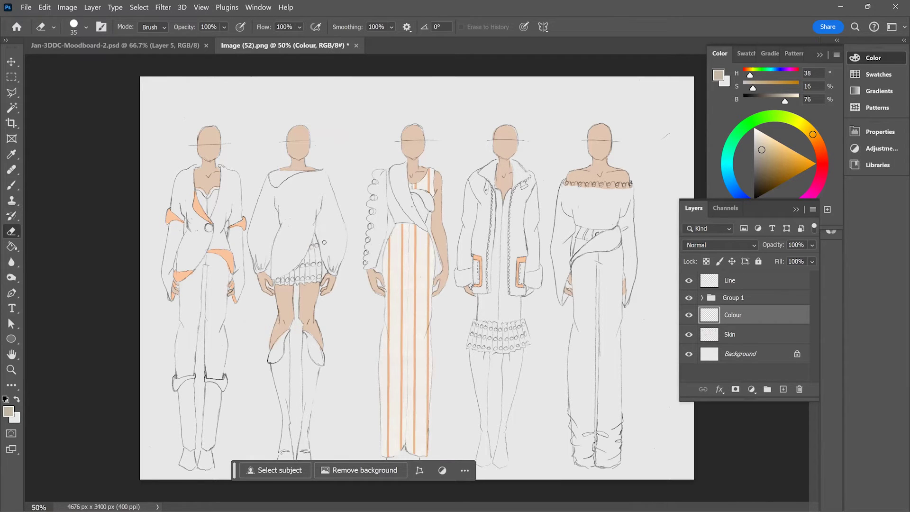
{"action": "left_click", "coordinate": [161, 45]}
{"action": "key", "text": "v"}
{"action": "mouse_move", "coordinate": [489, 138]}
{"action": "left_mouse_down"}
{"action": "mouse_move", "coordinate": [384, 50]}
{"action": "mouse_move", "coordinate": [508, 309]}
{"action": "mouse_move", "coordinate": [480, 233]}
{"action": "left_mouse_up"}
{"action": "left_click_drag", "start_coordinate": [431, 254], "coordinate": [390, 276]}
- Try scaling the shell-scale texture to 47.62% over the second figure's top
{"action": "key", "text": "ctrl+t"}
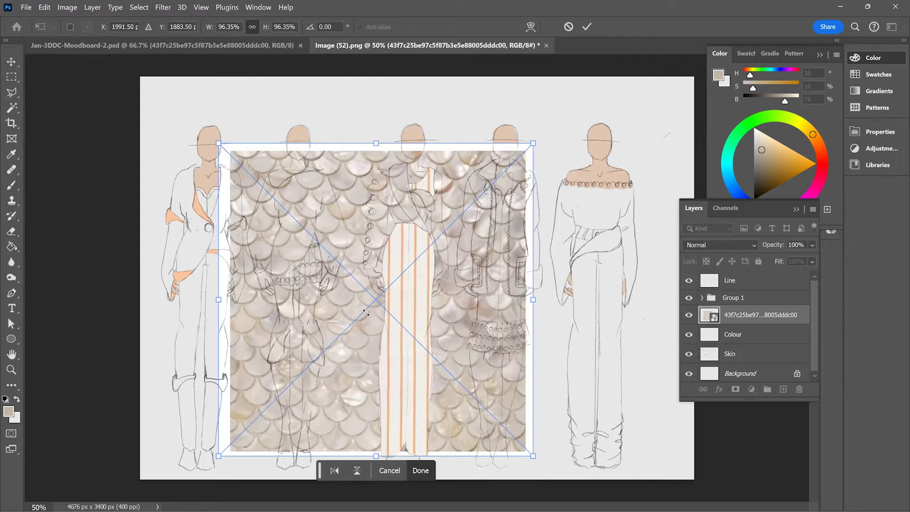
{"action": "left_click_drag", "start_coordinate": [534, 456], "coordinate": [374, 297]}
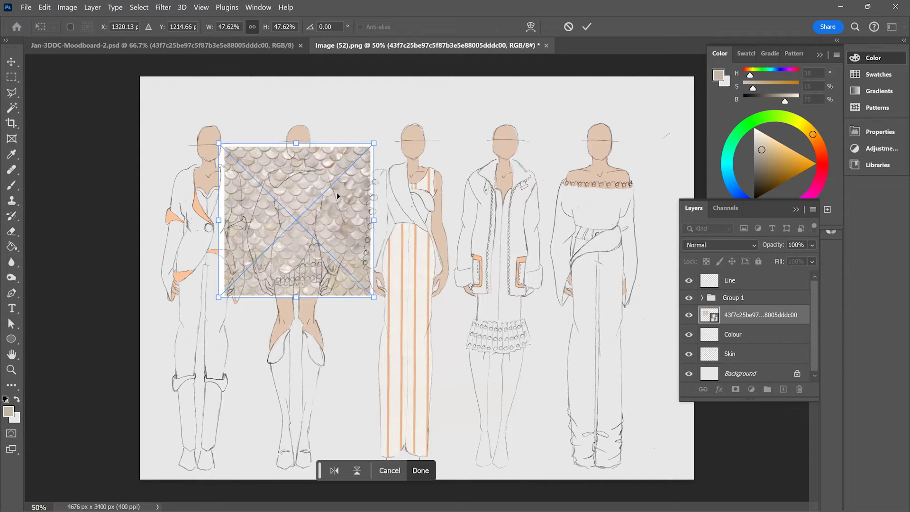
{"action": "key", "text": "Return"}
{"action": "key", "text": "e"}
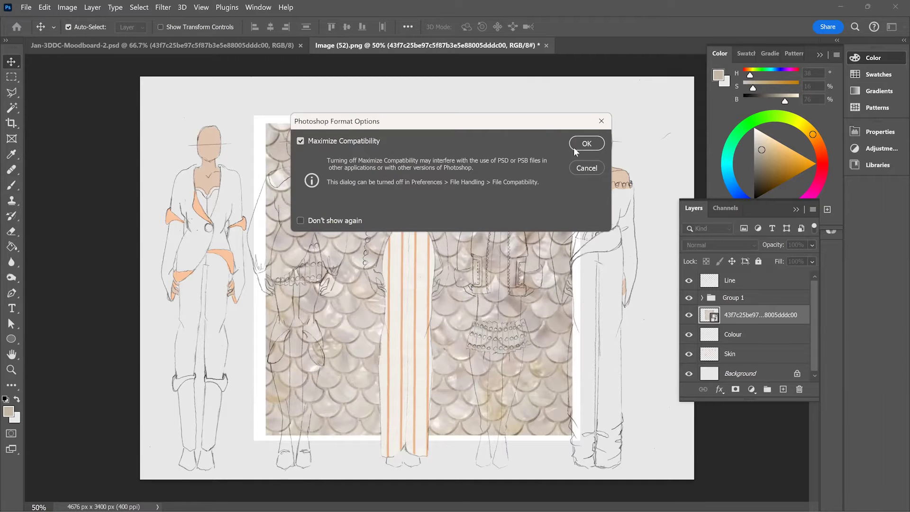
- Save the document as Design-Development_Jan-24_3DDC.psd with maximum compatibility, and scale the shell-scale texture to 44.66% over the second figure's top
{"action": "left_click", "coordinate": [583, 142]}
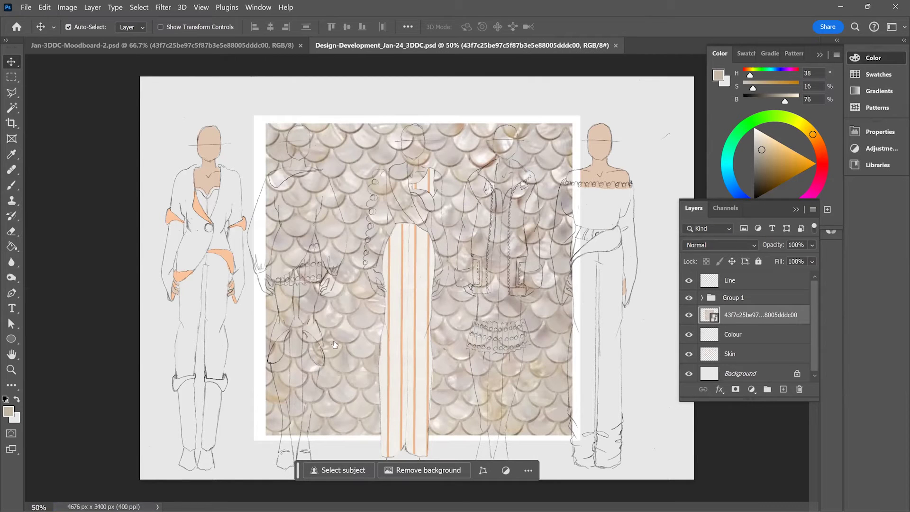
{"action": "key", "text": "ctrl+t"}
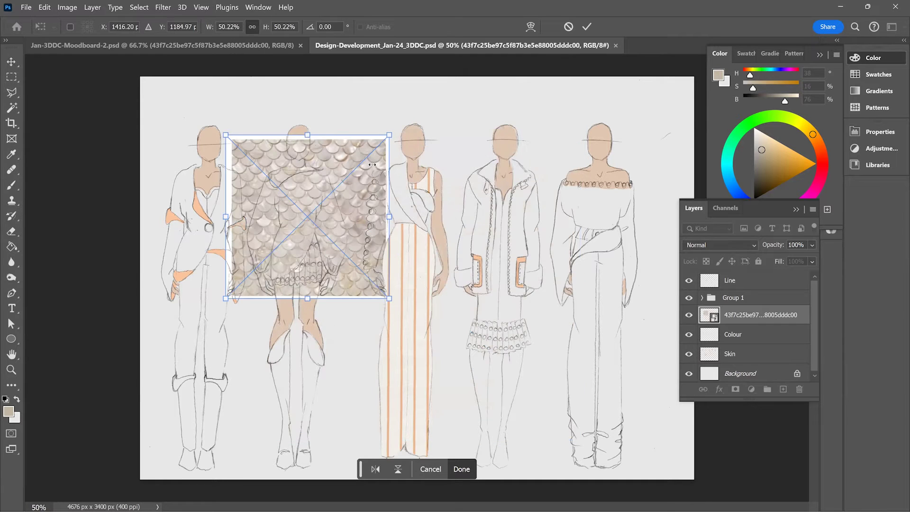
{"action": "left_click_drag", "start_coordinate": [372, 165], "coordinate": [357, 226]}
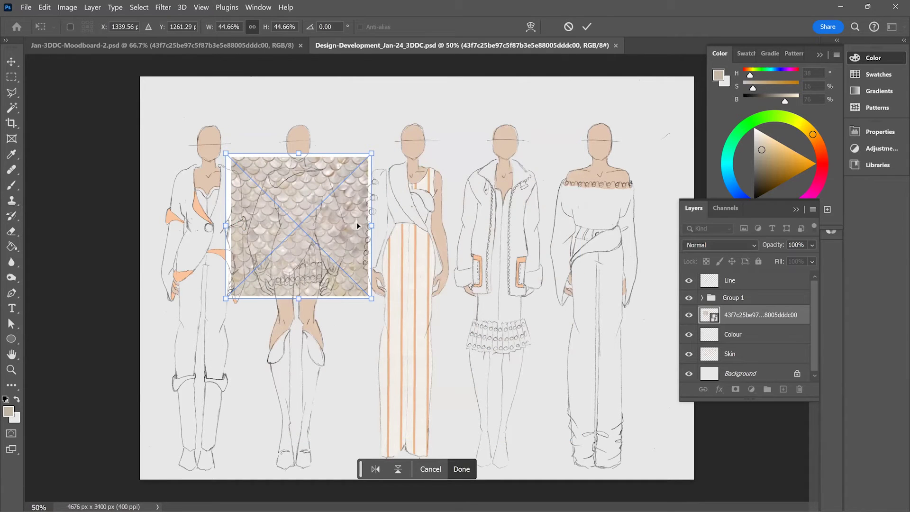
{"action": "key", "text": "Return"}
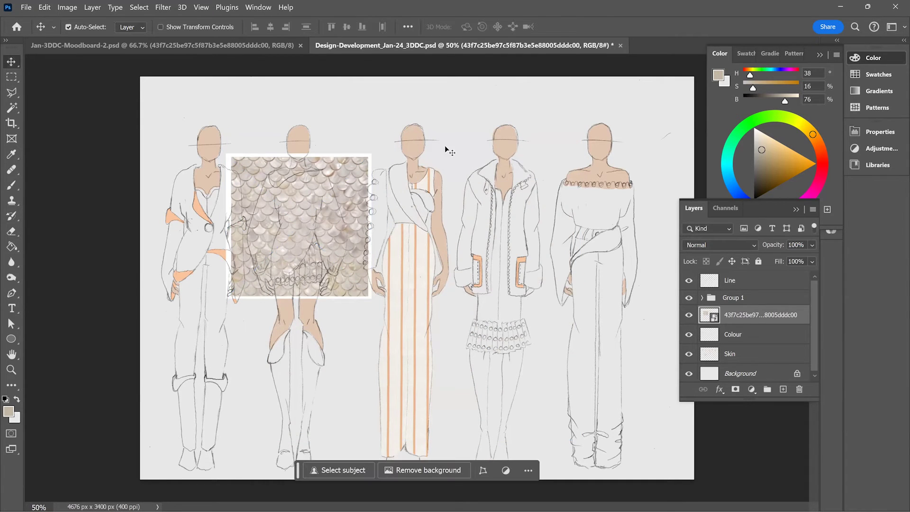
- Rasterize the shell-scale texture and erase it outside the second figure's right-hand sleeve and shoulder, reducing the Eraser to 90 px
{"action": "key", "text": "e"}
{"action": "mouse_move", "coordinate": [342, 152]}
{"action": "left_mouse_down"}
{"action": "mouse_move", "coordinate": [367, 253]}
{"action": "mouse_move", "coordinate": [362, 144]}
{"action": "mouse_move", "coordinate": [360, 231]}
{"action": "mouse_move", "coordinate": [385, 215]}
{"action": "mouse_move", "coordinate": [362, 221]}
{"action": "mouse_move", "coordinate": [345, 295]}
{"action": "mouse_move", "coordinate": [376, 241]}
{"action": "mouse_move", "coordinate": [368, 280]}
{"action": "mouse_move", "coordinate": [370, 245]}
{"action": "left_mouse_up"}
{"action": "key", "text": "["}
{"action": "key", "text": "["}
{"action": "key", "text": "["}
{"action": "key", "text": "["}
{"action": "key", "text": "["}
{"action": "key", "text": "["}
{"action": "key", "text": "["}
{"action": "mouse_move", "coordinate": [330, 150]}
{"action": "left_mouse_down"}
{"action": "mouse_move", "coordinate": [325, 163]}
{"action": "mouse_move", "coordinate": [339, 189]}
{"action": "left_mouse_up"}
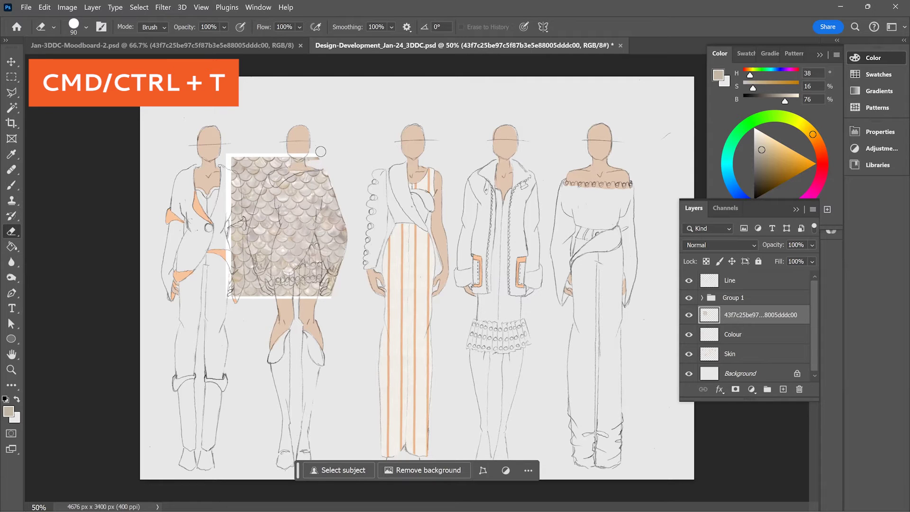
- Reduce the Eraser to 70 px and clear the shell-scale texture from the second figure's head, neck and folded collar
{"action": "mouse_move", "coordinate": [275, 180]}
{"action": "left_mouse_down"}
{"action": "mouse_move", "coordinate": [317, 165]}
{"action": "mouse_move", "coordinate": [270, 157]}
{"action": "mouse_move", "coordinate": [254, 167]}
{"action": "left_mouse_up"}
{"action": "key", "text": "bracketleft"}
{"action": "key", "text": "bracketleft"}
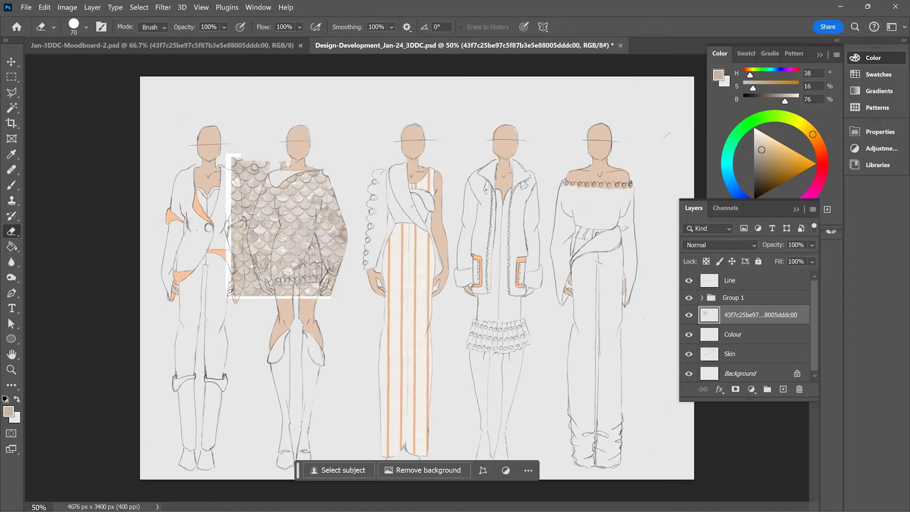
- Enlarge the Eraser to 200 px and remove the shell-scale texture outside the second figure's left-hand sleeve and shoulder
{"action": "key", "text": "bracketright"}
{"action": "key", "text": "bracketright"}
{"action": "key", "text": "bracketright"}
{"action": "key", "text": "bracketright"}
{"action": "key", "text": "bracketright"}
{"action": "key", "text": "bracketright"}
{"action": "mouse_move", "coordinate": [256, 169]}
{"action": "left_mouse_down"}
{"action": "mouse_move", "coordinate": [238, 173]}
{"action": "mouse_move", "coordinate": [232, 297]}
{"action": "left_mouse_up"}
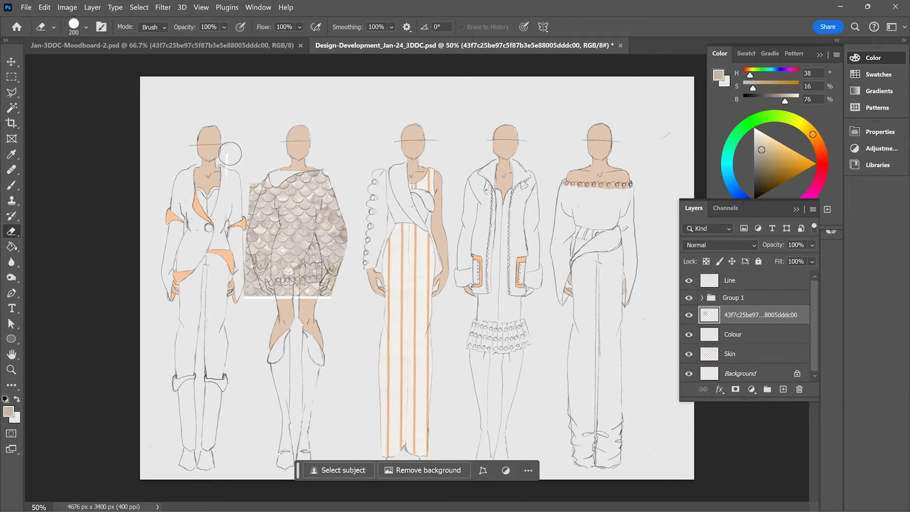
{"action": "mouse_move", "coordinate": [258, 151]}
{"action": "left_mouse_down"}
{"action": "mouse_move", "coordinate": [235, 258]}
{"action": "mouse_move", "coordinate": [250, 313]}
{"action": "left_mouse_up"}
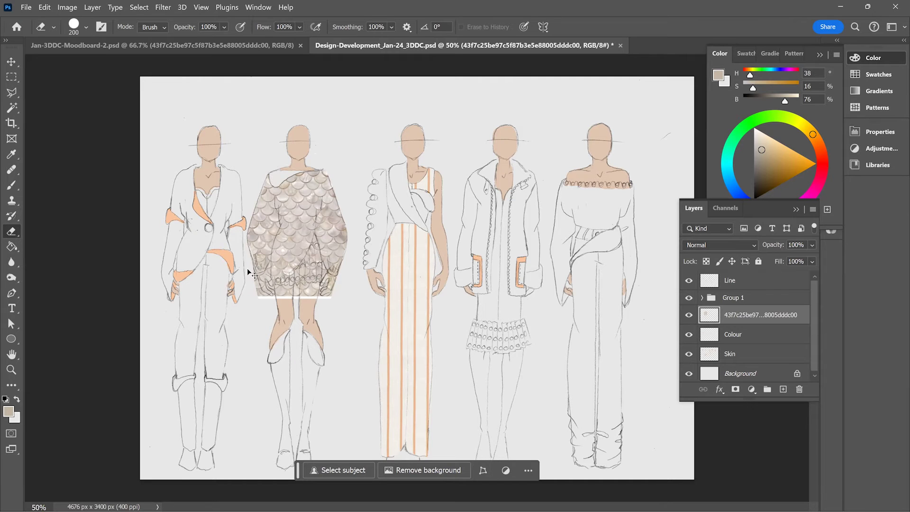
- Reduce the Eraser to 90 px or smaller and clear the shell-scale texture from the second figure's hands, cuffs and lower hem
{"action": "key", "text": "bracketleft"}
{"action": "key", "text": "bracketleft"}
{"action": "key", "text": "bracketleft"}
{"action": "key", "text": "bracketleft"}
{"action": "key", "text": "bracketleft"}
{"action": "key", "text": "bracketleft"}
{"action": "key", "text": "bracketleft"}
{"action": "key", "text": "bracketleft"}
{"action": "key", "text": "bracketleft"}
{"action": "key", "text": "bracketleft"}
{"action": "key", "text": "bracketleft"}
{"action": "mouse_move", "coordinate": [247, 260]}
{"action": "left_mouse_down"}
{"action": "mouse_move", "coordinate": [267, 300]}
{"action": "mouse_move", "coordinate": [255, 281]}
{"action": "mouse_move", "coordinate": [265, 280]}
{"action": "mouse_move", "coordinate": [265, 297]}
{"action": "mouse_move", "coordinate": [301, 302]}
{"action": "mouse_move", "coordinate": [347, 280]}
{"action": "mouse_move", "coordinate": [327, 281]}
{"action": "mouse_move", "coordinate": [330, 296]}
{"action": "mouse_move", "coordinate": [320, 298]}
{"action": "mouse_move", "coordinate": [278, 291]}
{"action": "mouse_move", "coordinate": [319, 288]}
{"action": "mouse_move", "coordinate": [294, 290]}
{"action": "left_mouse_up"}
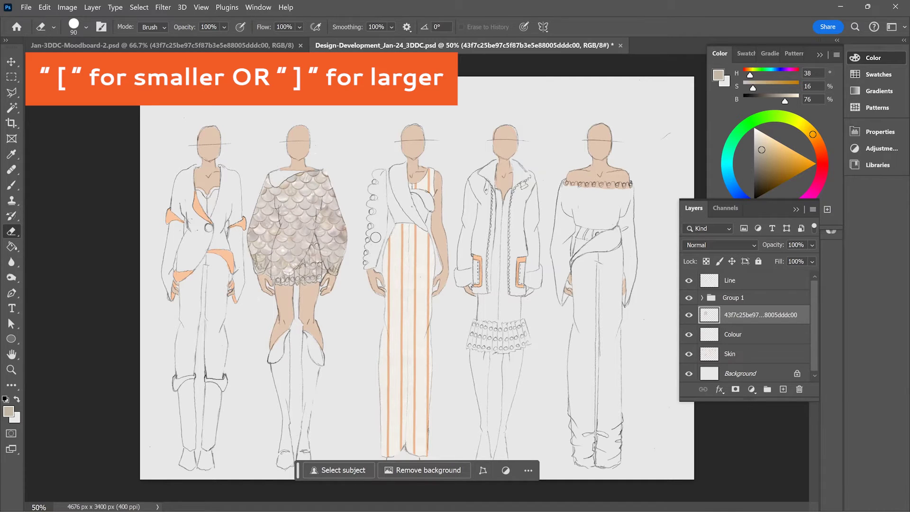
- Paste the beige knit texture as a new layer, enlarge it and position it over the fifth figure's top
{"action": "key", "text": "v"}
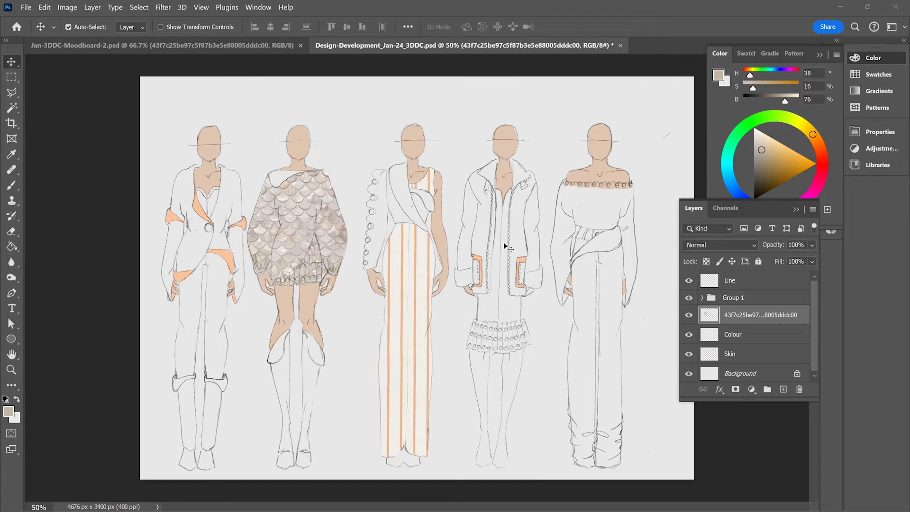
{"action": "key", "text": "ctrl+v"}
{"action": "left_click_drag", "start_coordinate": [443, 287], "coordinate": [523, 194]}
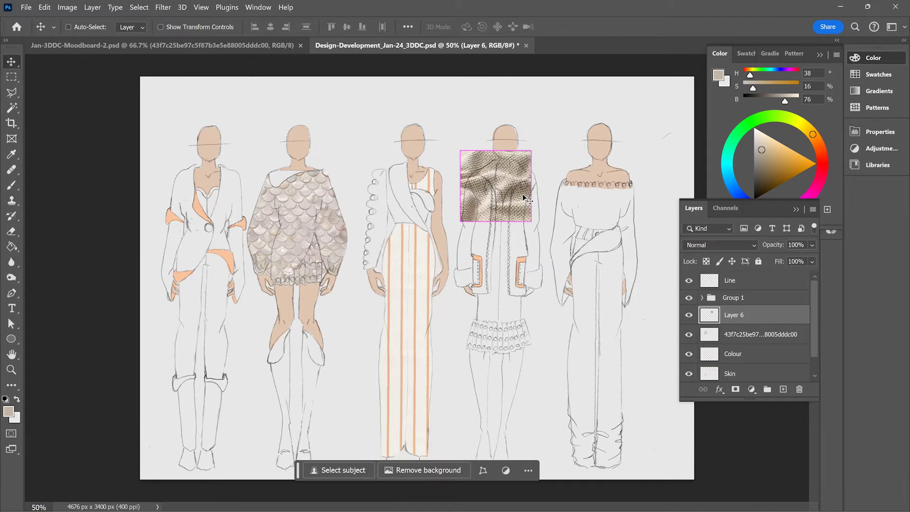
{"action": "key", "text": "ctrl+t"}
{"action": "left_click_drag", "start_coordinate": [577, 265], "coordinate": [607, 271]}
{"action": "key", "text": "Return"}
{"action": "key", "text": "e"}
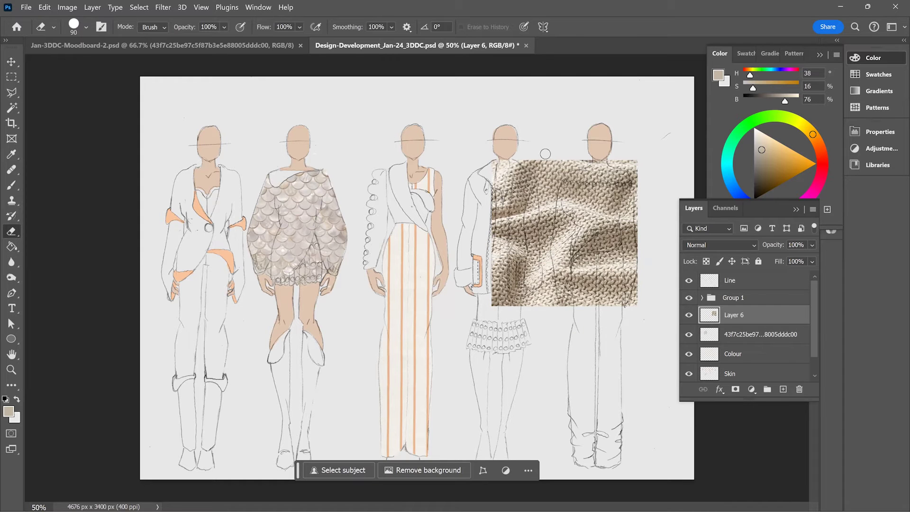
- Preview the knit texture layer in different blend modes down to Vivid Light, without applying any
{"action": "left_click", "coordinate": [740, 246]}
{"action": "key", "text": "Up"}
{"action": "key", "text": "Up"}
{"action": "key", "text": "Down"}
{"action": "key", "text": "Down"}
{"action": "key", "text": "Down"}
{"action": "key", "text": "Down"}
{"action": "key", "text": "Down"}
{"action": "key", "text": "Down"}
{"action": "key", "text": "Down"}
{"action": "key", "text": "Down"}
{"action": "key", "text": "Down"}
{"action": "key", "text": "Down"}
{"action": "key", "text": "Down"}
{"action": "key", "text": "Down"}
{"action": "key", "text": "Down"}
{"action": "key", "text": "Down"}
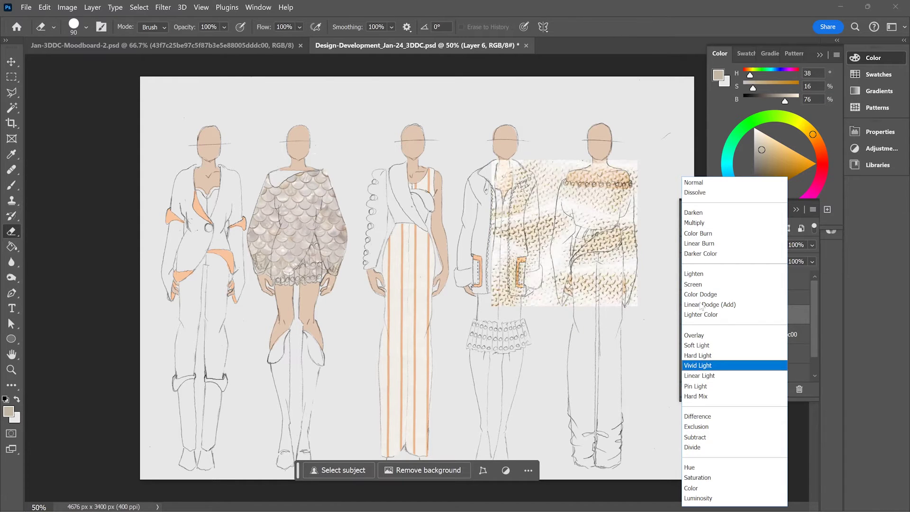
{"action": "key", "text": "Escape"}
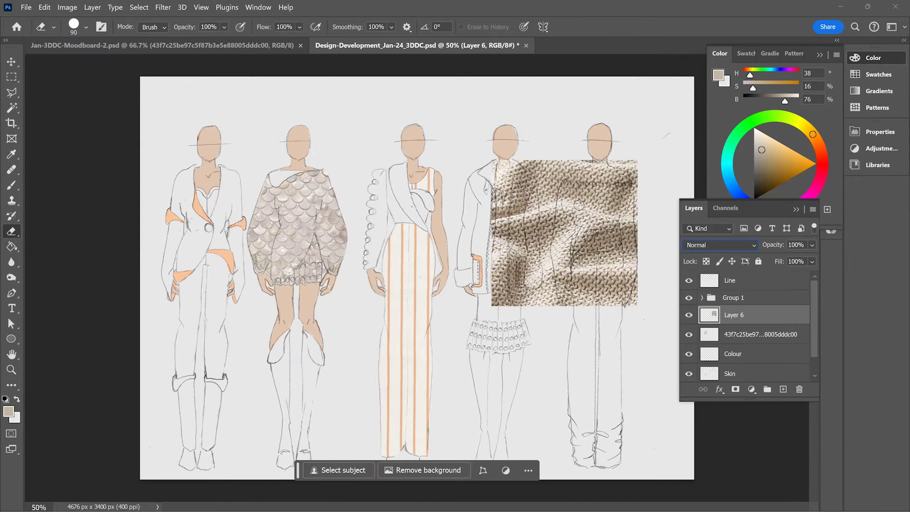
{"action": "key", "text": "v"}
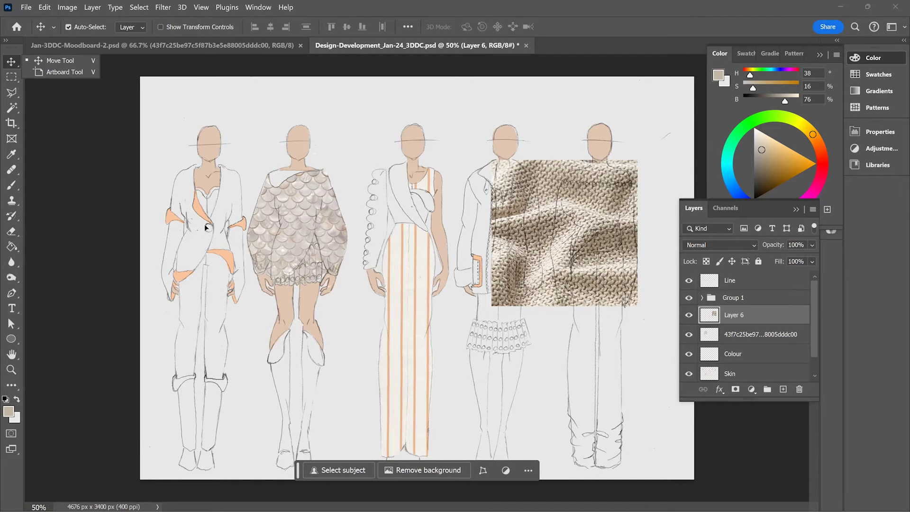
- Move the knit texture over the first figure's top and erase part of it beyond the right-hand shoulder
{"action": "left_click_drag", "start_coordinate": [550, 226], "coordinate": [207, 226]}
{"action": "key", "text": "e"}
{"action": "mouse_move", "coordinate": [220, 156]}
{"action": "left_mouse_down"}
{"action": "mouse_move", "coordinate": [280, 199]}
{"action": "mouse_move", "coordinate": [255, 184]}
{"action": "mouse_move", "coordinate": [273, 284]}
{"action": "left_mouse_up"}
- Resize the Eraser to 80 px and cut the knit texture back along the first figure's left-hand sleeve edge
{"action": "key", "text": "bracketright"}
{"action": "key", "text": "bracketright"}
{"action": "key", "text": "bracketright"}
{"action": "key", "text": "bracketright"}
{"action": "key", "text": "bracketright"}
{"action": "key", "text": "bracketright"}
{"action": "key", "text": "ctrl+plus"}
{"action": "key", "text": "bracketleft"}
{"action": "key", "text": "bracketleft"}
{"action": "key", "text": "bracketleft"}
{"action": "key", "text": "bracketleft"}
{"action": "key", "text": "bracketleft"}
{"action": "key", "text": "bracketleft"}
{"action": "key", "text": "bracketleft"}
{"action": "mouse_move", "coordinate": [128, 126]}
{"action": "left_mouse_down"}
{"action": "mouse_move", "coordinate": [134, 179]}
{"action": "mouse_move", "coordinate": [146, 164]}
{"action": "mouse_move", "coordinate": [145, 121]}
{"action": "mouse_move", "coordinate": [101, 134]}
{"action": "mouse_move", "coordinate": [106, 127]}
{"action": "mouse_move", "coordinate": [86, 148]}
{"action": "mouse_move", "coordinate": [80, 178]}
{"action": "mouse_move", "coordinate": [69, 281]}
{"action": "mouse_move", "coordinate": [96, 313]}
{"action": "left_mouse_up"}
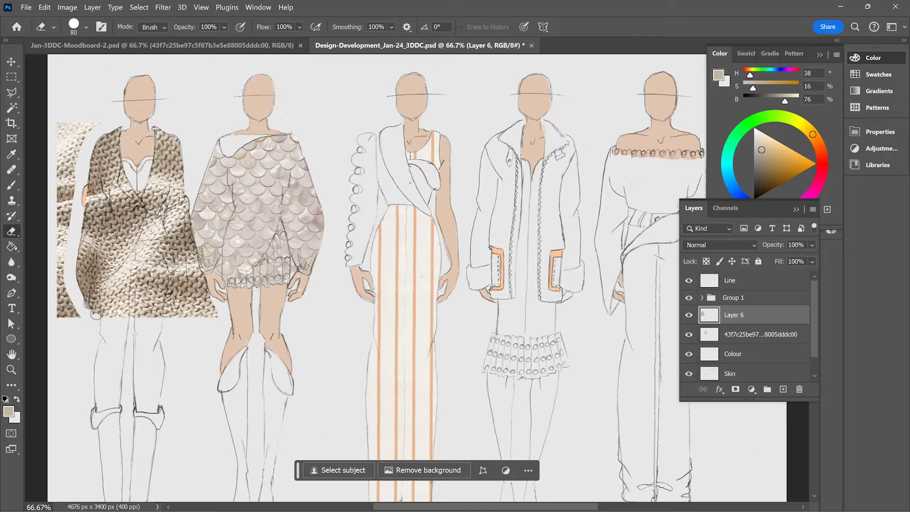
- Enlarge the Eraser and clear the spare knit texture outside the first figure's left-hand sleeve and below the hem
{"action": "key", "text": "bracketright"}
{"action": "key", "text": "bracketright"}
{"action": "key", "text": "bracketright"}
{"action": "key", "text": "bracketright"}
{"action": "mouse_move", "coordinate": [71, 111]}
{"action": "left_mouse_down"}
{"action": "mouse_move", "coordinate": [53, 256]}
{"action": "mouse_move", "coordinate": [85, 335]}
{"action": "mouse_move", "coordinate": [120, 303]}
{"action": "mouse_move", "coordinate": [189, 322]}
{"action": "mouse_move", "coordinate": [167, 310]}
{"action": "mouse_move", "coordinate": [160, 248]}
{"action": "mouse_move", "coordinate": [100, 295]}
{"action": "mouse_move", "coordinate": [131, 308]}
{"action": "mouse_move", "coordinate": [149, 263]}
{"action": "mouse_move", "coordinate": [144, 310]}
{"action": "left_mouse_up"}
- Adjust the Eraser size and trim the knit texture along the first figure's right-hand sleeve
{"action": "key", "text": "bracketleft"}
{"action": "key", "text": "bracketleft"}
{"action": "key", "text": "bracketright"}
{"action": "key", "text": "bracketright"}
{"action": "key", "text": "bracketright"}
{"action": "key", "text": "bracketleft"}
{"action": "key", "text": "bracketleft"}
{"action": "key", "text": "bracketleft"}
{"action": "key", "text": "bracketleft"}
{"action": "key", "text": "bracketleft"}
{"action": "mouse_move", "coordinate": [195, 218]}
{"action": "left_mouse_down"}
{"action": "mouse_move", "coordinate": [191, 296]}
{"action": "mouse_move", "coordinate": [177, 322]}
{"action": "mouse_move", "coordinate": [198, 264]}
{"action": "mouse_move", "coordinate": [216, 290]}
{"action": "mouse_move", "coordinate": [195, 304]}
{"action": "left_mouse_up"}
- Reduce the Eraser to 30 px and clear the knit texture from the first figure's hands, neckline and orange trims
{"action": "key", "text": "bracketleft"}
{"action": "key", "text": "bracketleft"}
{"action": "key", "text": "bracketleft"}
{"action": "key", "text": "bracketleft"}
{"action": "key", "text": "bracketleft"}
{"action": "key", "text": "bracketleft"}
{"action": "key", "text": "bracketleft"}
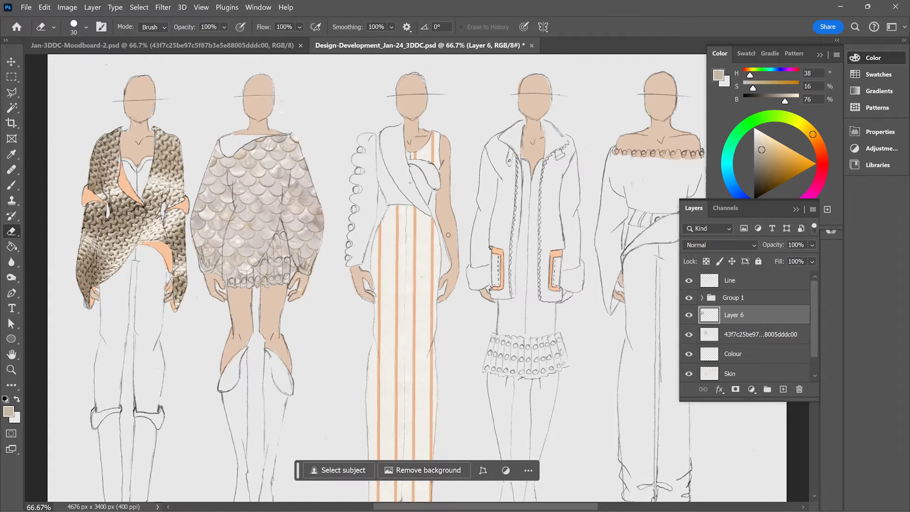
- Sample the sage green swatch from the moodboard and return to the design drawing with the Brush
{"action": "key", "text": "ctrl+minus"}
{"action": "left_click", "coordinate": [274, 49]}
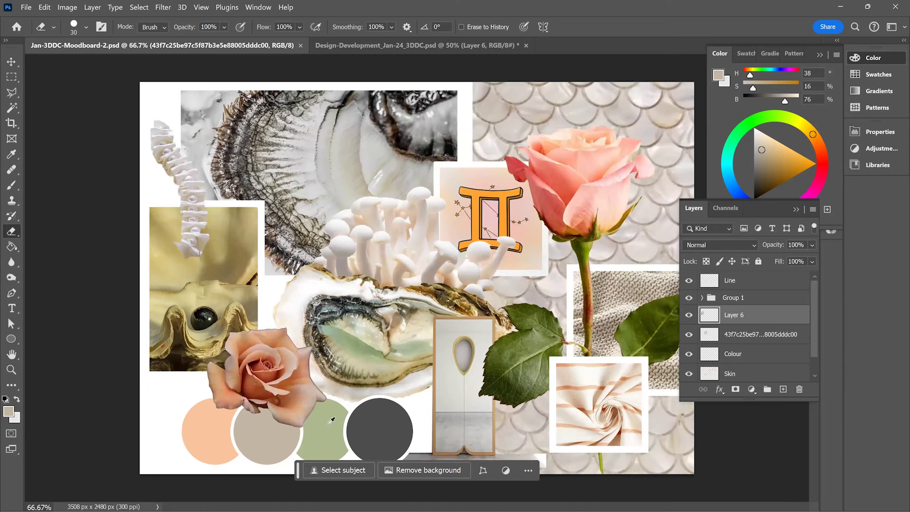
{"action": "key", "text": "i"}
{"action": "left_click", "coordinate": [329, 419]}
{"action": "left_click", "coordinate": [345, 49]}
{"action": "key", "text": "b"}
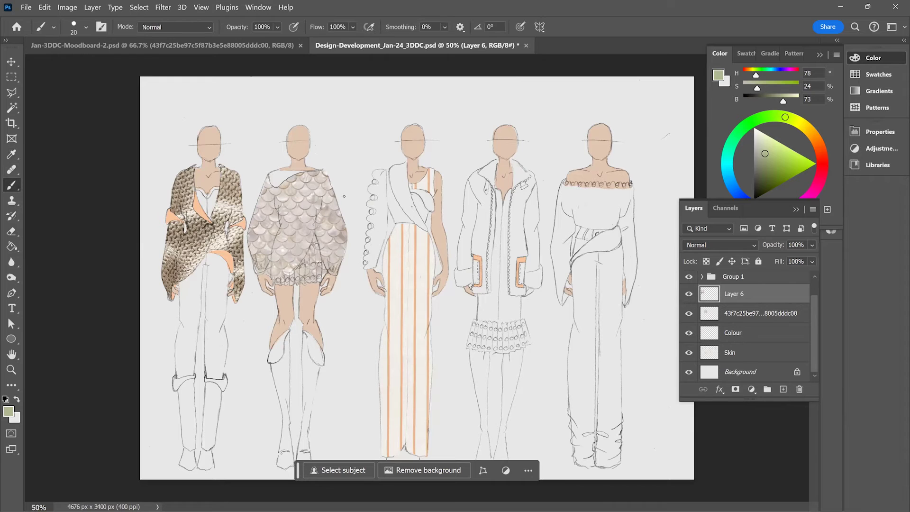
- On the Colour layer, outline the third figure's draped bodice and scalloped sleeve in sage green and fill them
{"action": "key", "text": "alt+bracketleft"}
{"action": "key", "text": "alt+bracketleft"}
{"action": "key", "text": "ctrl+plus"}
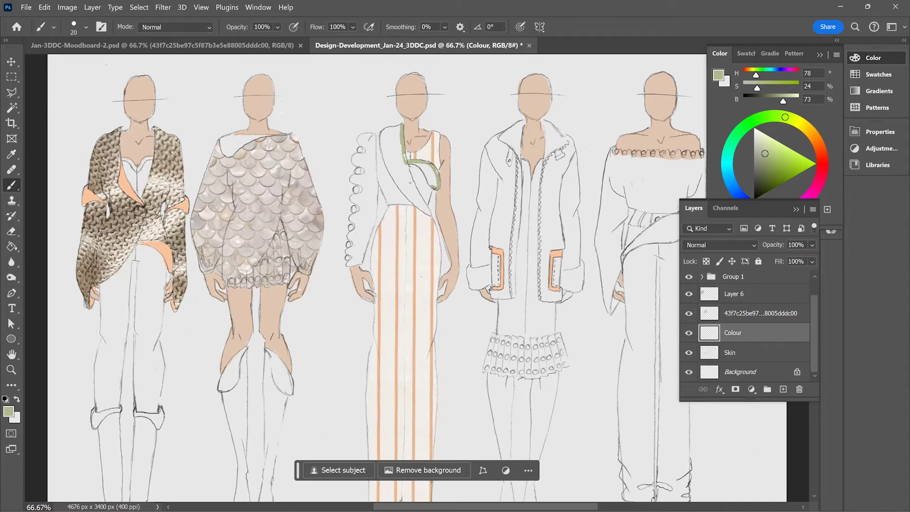
{"action": "left_click_drag", "start_coordinate": [387, 202], "coordinate": [354, 262]}
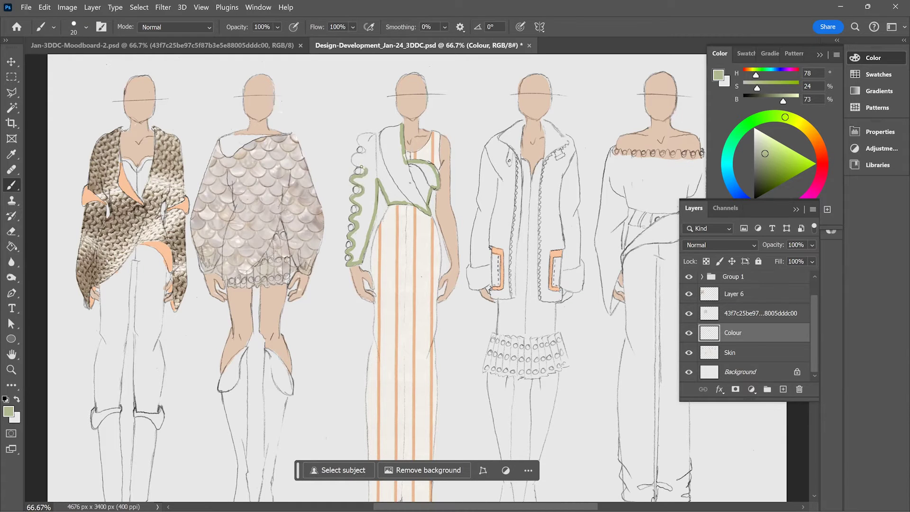
{"action": "key", "text": "g"}
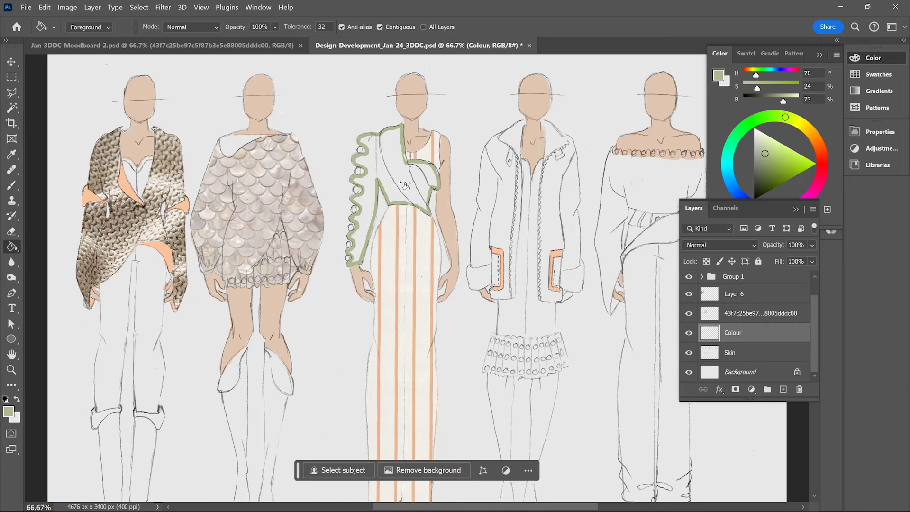
{"action": "left_click", "coordinate": [408, 188]}
{"action": "key", "text": "v"}
{"action": "left_click", "coordinate": [423, 153]}
{"action": "key", "text": "e"}
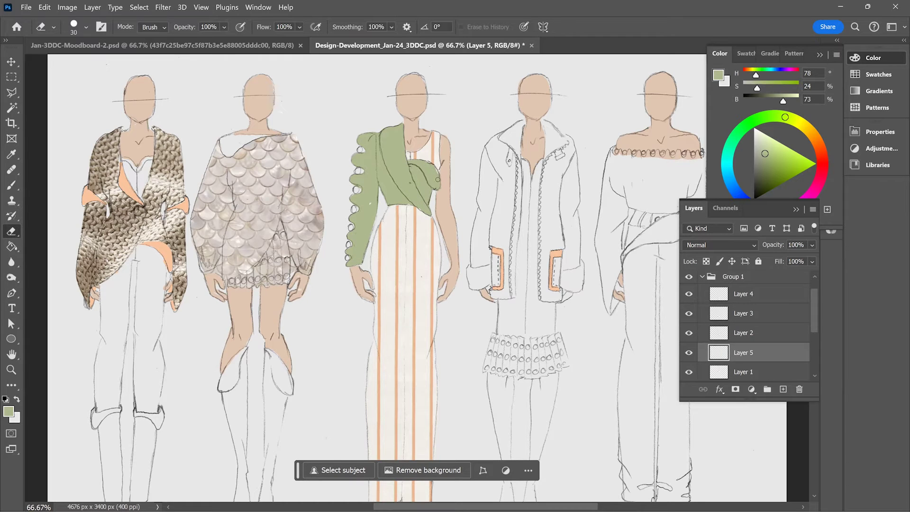
{"action": "key", "text": "alt+bracketleft"}
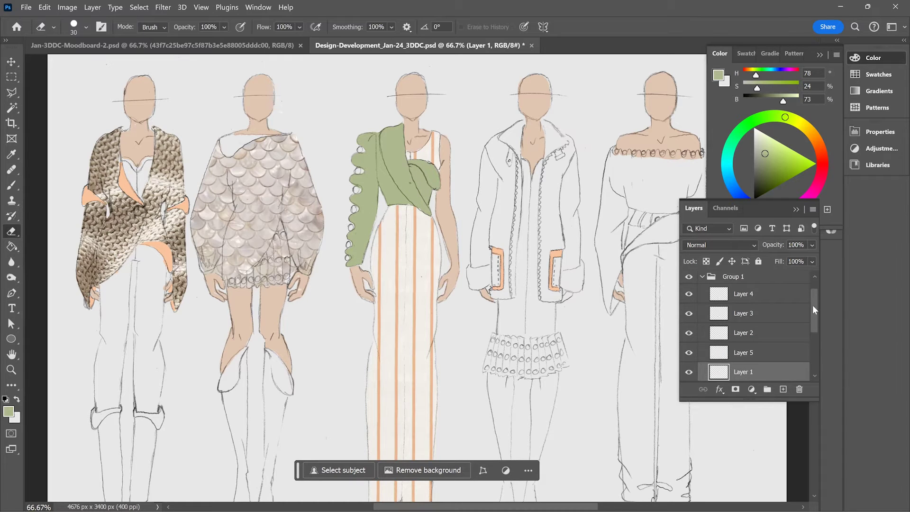
- On the Colour layer, outline the fifth figure's trousers and waist wrap with the sage green Brush
{"action": "left_click_drag", "start_coordinate": [813, 310], "coordinate": [814, 351]}
{"action": "left_click", "coordinate": [735, 335]}
{"action": "key", "text": "b"}
{"action": "left_click_drag", "start_coordinate": [548, 216], "coordinate": [388, 165]}
{"action": "mouse_move", "coordinate": [477, 159]}
{"action": "left_mouse_down"}
{"action": "mouse_move", "coordinate": [459, 350]}
{"action": "mouse_move", "coordinate": [470, 464]}
{"action": "left_mouse_up"}
{"action": "mouse_move", "coordinate": [470, 465]}
{"action": "left_mouse_down"}
{"action": "mouse_move", "coordinate": [467, 431]}
{"action": "mouse_move", "coordinate": [491, 440]}
{"action": "left_mouse_up"}
{"action": "mouse_move", "coordinate": [492, 171]}
{"action": "left_mouse_down"}
{"action": "mouse_move", "coordinate": [488, 422]}
{"action": "mouse_move", "coordinate": [510, 444]}
{"action": "left_mouse_up"}
{"action": "left_click_drag", "start_coordinate": [525, 408], "coordinate": [525, 357]}
{"action": "mouse_move", "coordinate": [475, 127]}
{"action": "left_mouse_down"}
{"action": "mouse_move", "coordinate": [519, 126]}
{"action": "mouse_move", "coordinate": [523, 139]}
{"action": "mouse_move", "coordinate": [525, 237]}
{"action": "mouse_move", "coordinate": [513, 320]}
{"action": "mouse_move", "coordinate": [525, 294]}
{"action": "mouse_move", "coordinate": [526, 362]}
{"action": "left_mouse_up"}
{"action": "left_click_drag", "start_coordinate": [492, 168], "coordinate": [495, 411]}
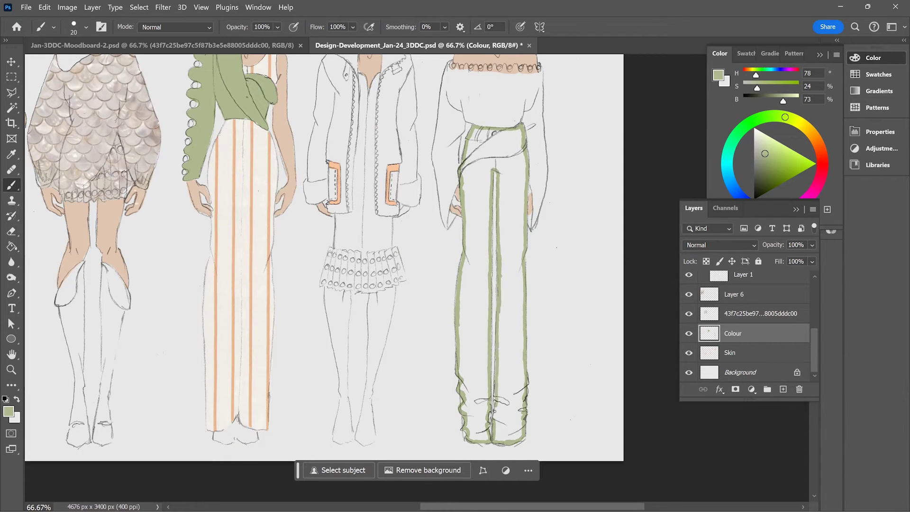
- Fill the outlined trousers and waist wrap of the fifth figure with sage green
{"action": "key", "text": "g"}
{"action": "left_click", "coordinate": [507, 334]}
{"action": "key", "text": "ctrl+minus"}
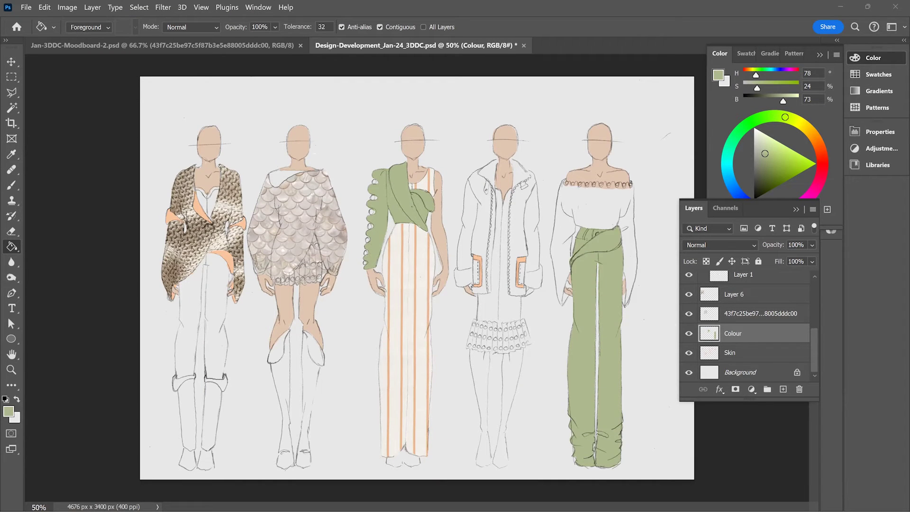
- Paste the striped fabric texture as a new layer, then move and rotate it over the fifth figure's blouse
{"action": "key", "text": "ctrl+v"}
{"action": "key", "text": "ctrl+t"}
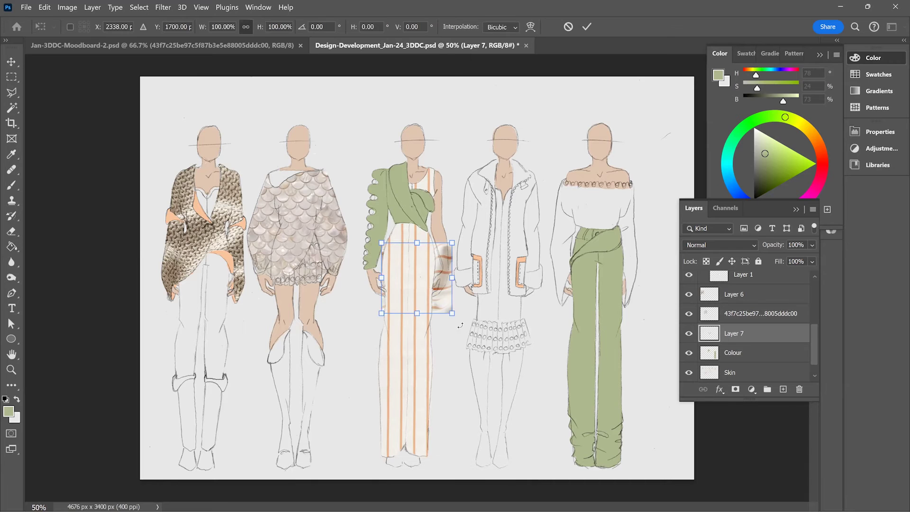
{"action": "left_click_drag", "start_coordinate": [445, 308], "coordinate": [622, 225]}
{"action": "left_click_drag", "start_coordinate": [643, 133], "coordinate": [655, 145]}
{"action": "left_click_drag", "start_coordinate": [620, 185], "coordinate": [624, 185]}
{"action": "key", "text": "Return"}
- Enlarge the Eraser and trim the striped texture at the fifth figure's waist and right-hand shoulder
{"action": "key", "text": "ctrl+t"}
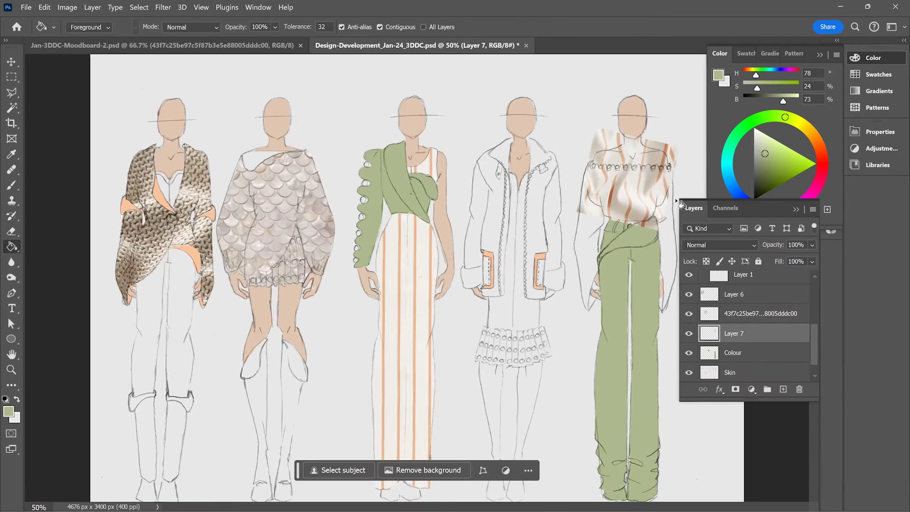
{"action": "left_click_drag", "start_coordinate": [442, 162], "coordinate": [237, 173]}
{"action": "key", "text": "e"}
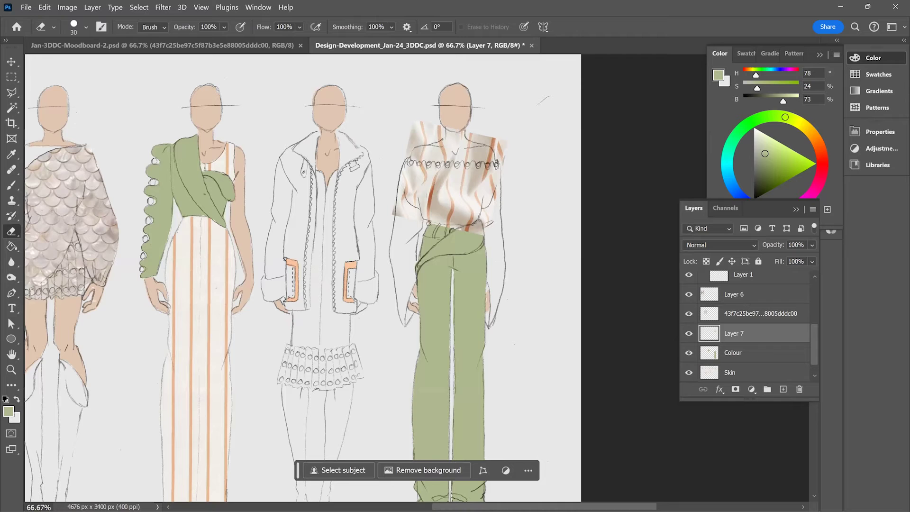
{"action": "key", "text": "bracketright"}
{"action": "key", "text": "bracketright"}
{"action": "key", "text": "bracketright"}
{"action": "left_click_drag", "start_coordinate": [474, 231], "coordinate": [488, 214]}
{"action": "mouse_move", "coordinate": [496, 157]}
{"action": "left_mouse_down"}
{"action": "mouse_move", "coordinate": [418, 156]}
{"action": "mouse_move", "coordinate": [407, 147]}
{"action": "mouse_move", "coordinate": [409, 132]}
{"action": "mouse_move", "coordinate": [524, 138]}
{"action": "left_mouse_up"}
- Set the Eraser to 125 px and clear the remaining striped texture outside the fifth figure's blouse
{"action": "key", "text": "bracketright"}
{"action": "key", "text": "bracketright"}
{"action": "key", "text": "bracketright"}
{"action": "key", "text": "bracketright"}
{"action": "key", "text": "bracketright"}
{"action": "key", "text": "bracketright"}
{"action": "key", "text": "bracketright"}
{"action": "key", "text": "bracketleft"}
{"action": "key", "text": "bracketleft"}
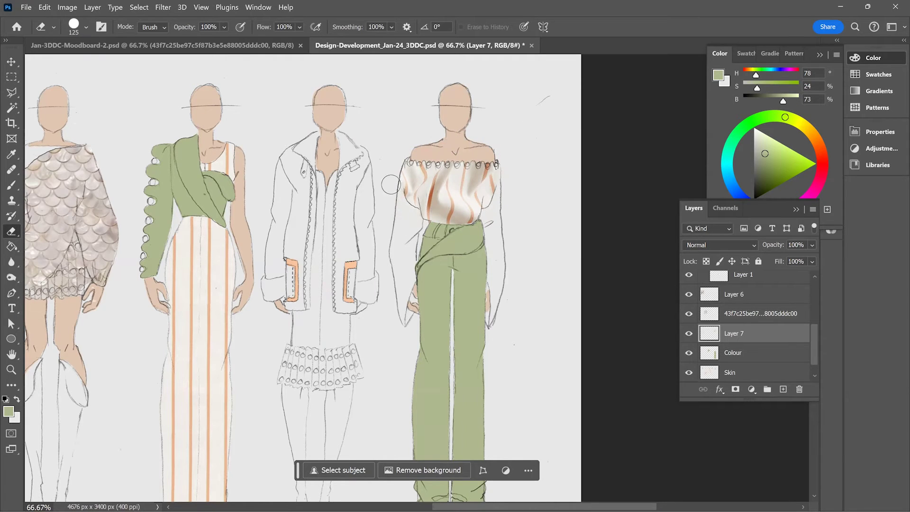
- Paste another copy of the striped texture and position it, rotated, over the fifth figure's right-hand sleeve
{"action": "key", "text": "v"}
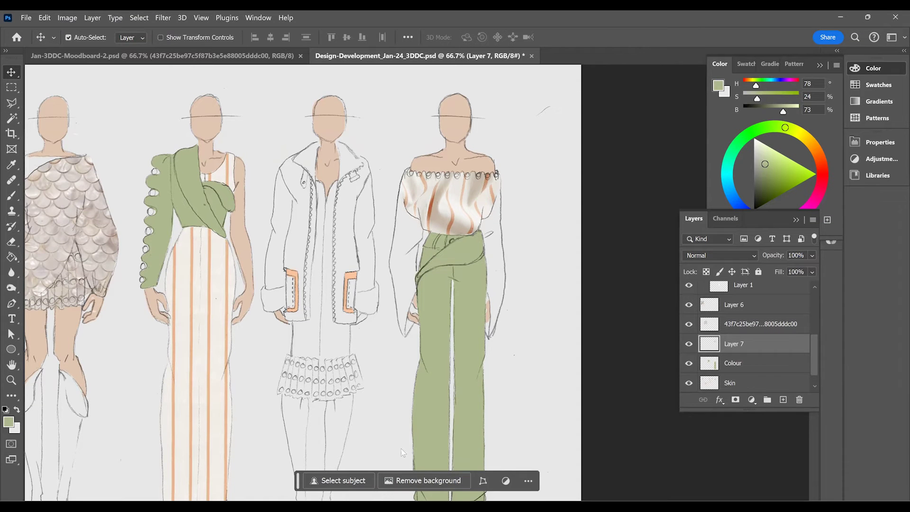
{"action": "key", "text": "ctrl+v"}
{"action": "left_click_drag", "start_coordinate": [328, 301], "coordinate": [528, 325]}
{"action": "key", "text": "ctrl+t"}
{"action": "left_click_drag", "start_coordinate": [539, 235], "coordinate": [451, 230]}
{"action": "key", "text": "Return"}
- Erase the striped texture outside the fifth figure's right-hand sleeve and over the blouse
{"action": "key", "text": "e"}
{"action": "key", "text": "e"}
{"action": "mouse_move", "coordinate": [474, 187]}
{"action": "left_mouse_down"}
{"action": "mouse_move", "coordinate": [465, 225]}
{"action": "mouse_move", "coordinate": [472, 227]}
{"action": "mouse_move", "coordinate": [477, 317]}
{"action": "mouse_move", "coordinate": [480, 290]}
{"action": "mouse_move", "coordinate": [513, 225]}
{"action": "left_mouse_up"}
{"action": "mouse_move", "coordinate": [450, 244]}
{"action": "left_mouse_down"}
{"action": "mouse_move", "coordinate": [433, 219]}
{"action": "mouse_move", "coordinate": [448, 213]}
{"action": "mouse_move", "coordinate": [412, 263]}
{"action": "mouse_move", "coordinate": [425, 258]}
{"action": "mouse_move", "coordinate": [398, 305]}
{"action": "mouse_move", "coordinate": [401, 335]}
{"action": "mouse_move", "coordinate": [402, 158]}
{"action": "left_mouse_up"}
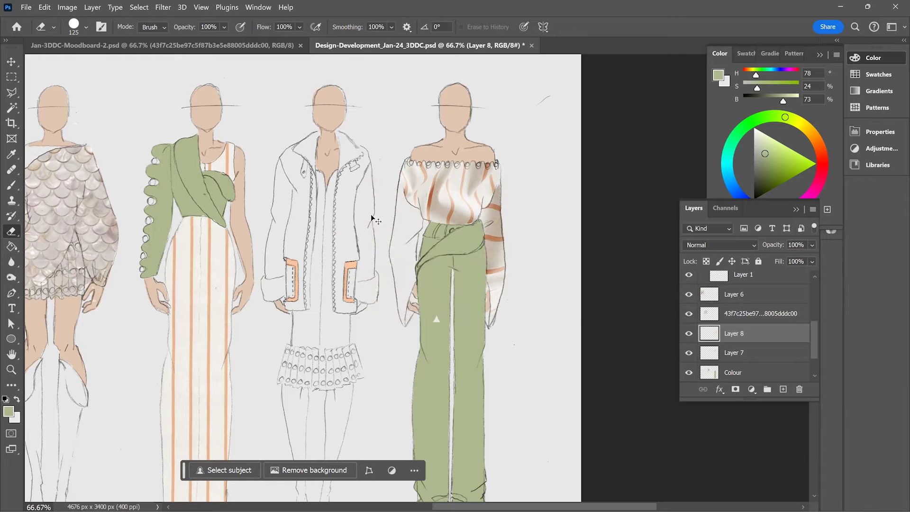
- Paste a third copy of the striped texture and position it, rotated, over the fifth figure's left-hand sleeve
{"action": "key", "text": "ctrl+v"}
{"action": "key", "text": "ctrl+t"}
{"action": "left_click_drag", "start_coordinate": [213, 360], "coordinate": [392, 197]}
{"action": "left_click_drag", "start_coordinate": [320, 278], "coordinate": [451, 275]}
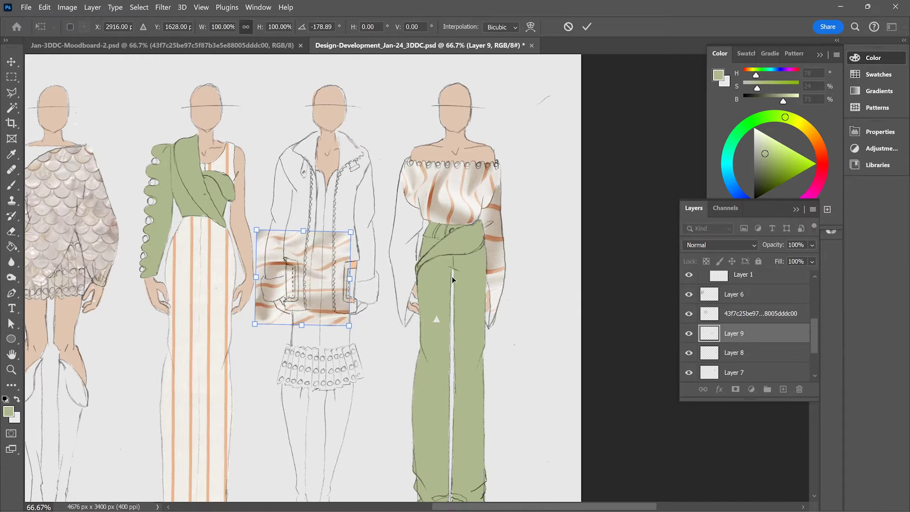
{"action": "left_click_drag", "start_coordinate": [482, 228], "coordinate": [536, 178]}
{"action": "key", "text": "Return"}
- Erase the striped texture outside the fifth figure's left-hand sleeve, enlarging the Eraser for the area over the trousers
{"action": "mouse_move", "coordinate": [406, 170]}
{"action": "left_mouse_down"}
{"action": "mouse_move", "coordinate": [429, 236]}
{"action": "mouse_move", "coordinate": [412, 326]}
{"action": "mouse_move", "coordinate": [459, 185]}
{"action": "left_mouse_up"}
{"action": "mouse_move", "coordinate": [386, 191]}
{"action": "left_mouse_down"}
{"action": "mouse_move", "coordinate": [380, 254]}
{"action": "mouse_move", "coordinate": [393, 315]}
{"action": "left_mouse_up"}
{"action": "key", "text": "bracketright"}
{"action": "key", "text": "bracketright"}
{"action": "key", "text": "bracketright"}
{"action": "key", "text": "bracketright"}
{"action": "key", "text": "bracketright"}
{"action": "key", "text": "bracketright"}
{"action": "mouse_move", "coordinate": [457, 242]}
{"action": "left_mouse_down"}
{"action": "mouse_move", "coordinate": [465, 300]}
{"action": "mouse_move", "coordinate": [512, 294]}
{"action": "left_mouse_up"}
- Return the Eraser to 125 px and remove the stray fragment of the right-hand sleeve's texture from the trousers
{"action": "key", "text": "bracketleft"}
{"action": "key", "text": "bracketleft"}
{"action": "key", "text": "bracketleft"}
{"action": "key", "text": "bracketleft"}
{"action": "key", "text": "bracketleft"}
{"action": "key", "text": "v"}
{"action": "left_click", "coordinate": [436, 322], "text": "ctrl"}
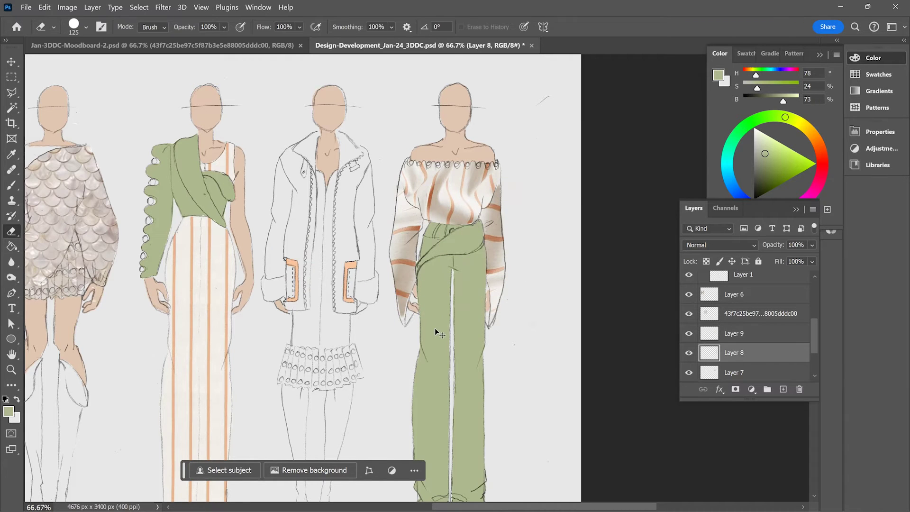
- Save the design drawing and sample the taupe swatch from the moodboard as the foreground colour
{"action": "key", "text": "ctrl+s"}
{"action": "key", "text": "ctrl+minus"}
{"action": "left_click", "coordinate": [213, 48]}
{"action": "key", "text": "i"}
{"action": "left_click", "coordinate": [266, 438]}
{"action": "left_click", "coordinate": [415, 45]}
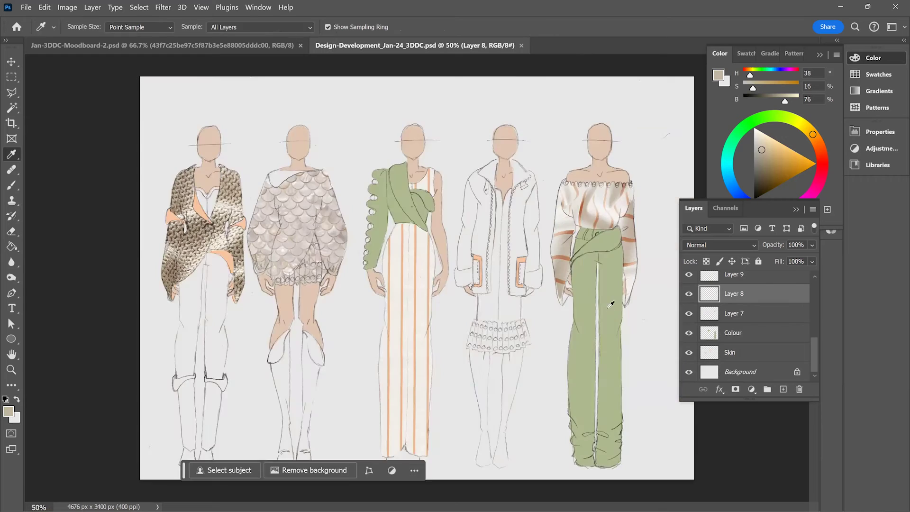
- Refill the fifth figure's trousers and waist wrap with taupe on the Colour layer
{"action": "key", "text": "g"}
{"action": "left_click", "coordinate": [733, 332]}
{"action": "left_click", "coordinate": [606, 332]}
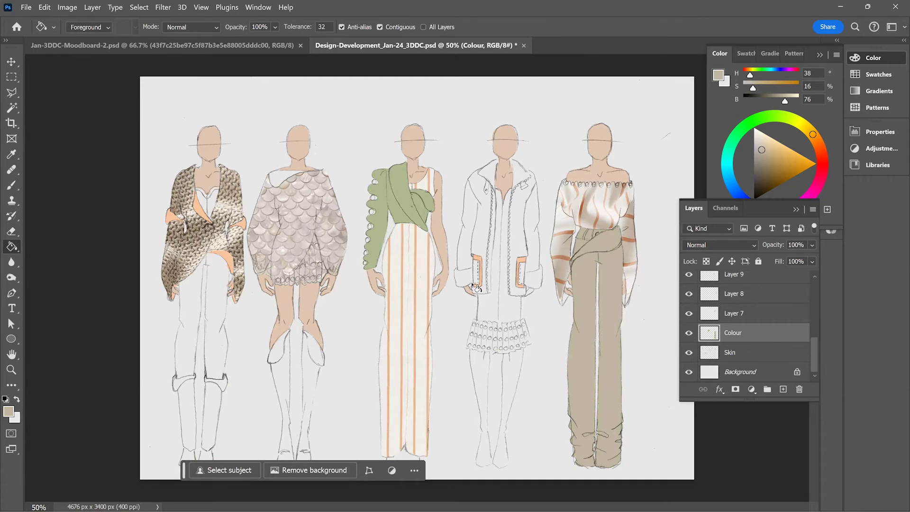
- Refill the orange collar, sleeve and hem trims of the first figure's knit top with taupe
{"action": "left_click", "coordinate": [201, 210]}
{"action": "left_click", "coordinate": [172, 219]}
{"action": "left_click", "coordinate": [226, 259]}
{"action": "left_click", "coordinate": [241, 223]}
{"action": "left_click", "coordinate": [235, 294]}
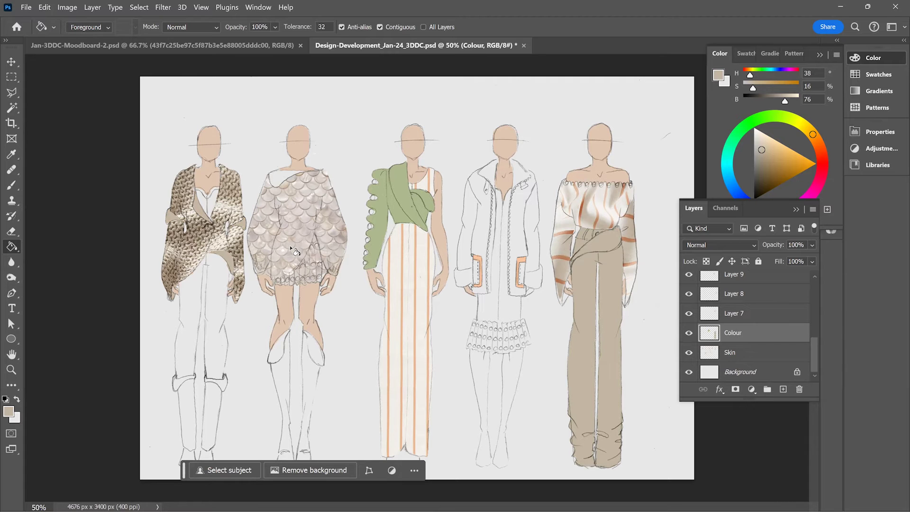
- Sample the peach orange from the pocket trim on the fourth figure's jacket
{"action": "key", "text": "i"}
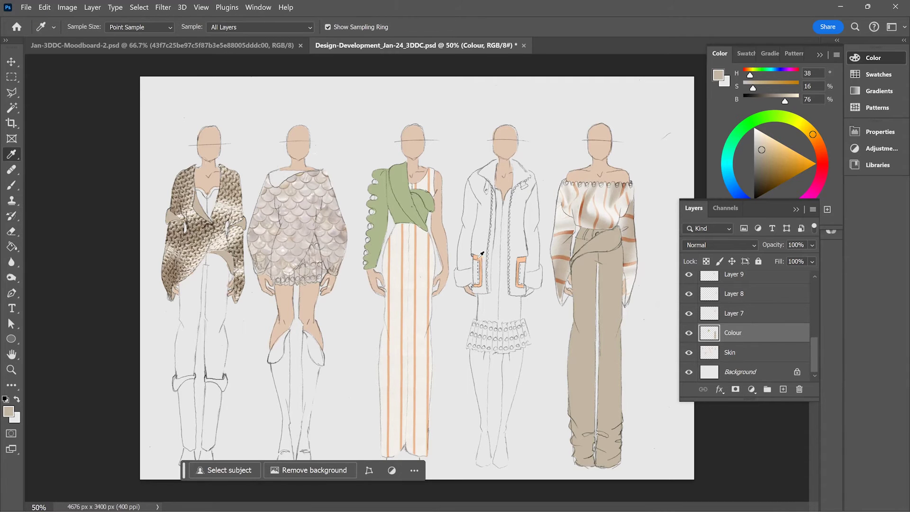
{"action": "left_click", "coordinate": [480, 257]}
{"action": "scroll", "coordinate": [629, 189], "scroll_direction": "up", "scroll_amount": 2}
{"action": "scroll", "coordinate": [629, 189], "scroll_direction": "right", "scroll_amount": 5}
{"action": "scroll", "coordinate": [717, 315], "scroll_direction": "up", "scroll_amount": 3}
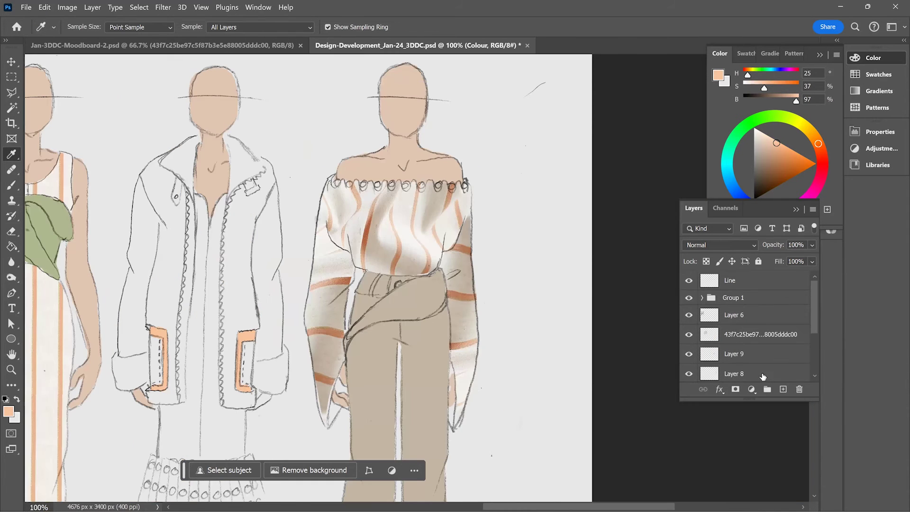
- Create a new layer named Detail, place it directly below the Line layer and activate the Brush
{"action": "left_click", "coordinate": [783, 389]}
{"action": "double_click", "coordinate": [734, 372]}
{"action": "type", "text": "Detail"}
{"action": "key", "text": "Return"}
{"action": "left_click_drag", "start_coordinate": [763, 371], "coordinate": [765, 290]}
{"action": "key", "text": "b"}
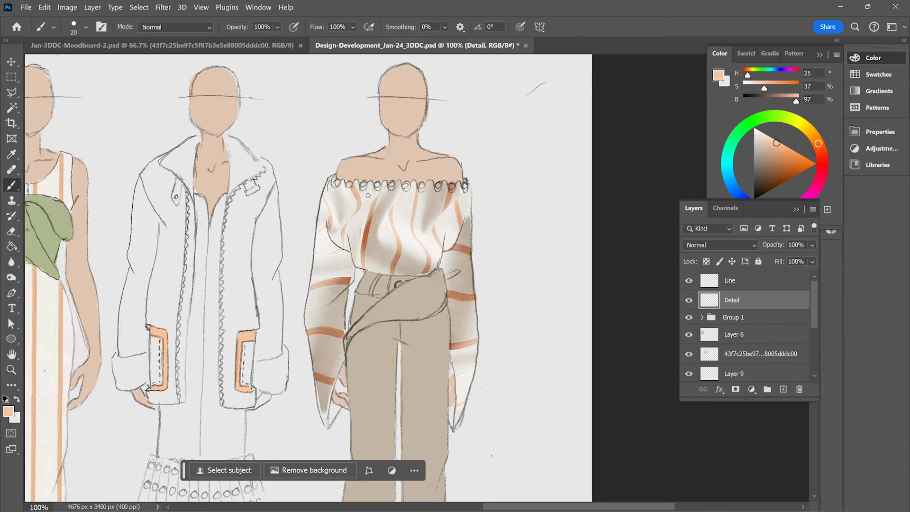
- Paint the loops along the fifth figure's off-shoulder neckline peach orange on the Detail layer
{"action": "right_click", "coordinate": [334, 183]}
{"action": "left_click", "coordinate": [336, 183]}
{"action": "left_click", "coordinate": [350, 183]}
{"action": "left_click", "coordinate": [465, 185]}
- Erase the excess stripe texture around the neckline edge of the fifth figure's top on Layer 7, using a smaller eraser
{"action": "left_click", "coordinate": [402, 238], "text": "ctrl"}
{"action": "key", "text": "e"}
{"action": "key", "text": "["}
{"action": "key", "text": "["}
{"action": "key", "text": "["}
{"action": "key", "text": "["}
{"action": "key", "text": "["}
{"action": "key", "text": "["}
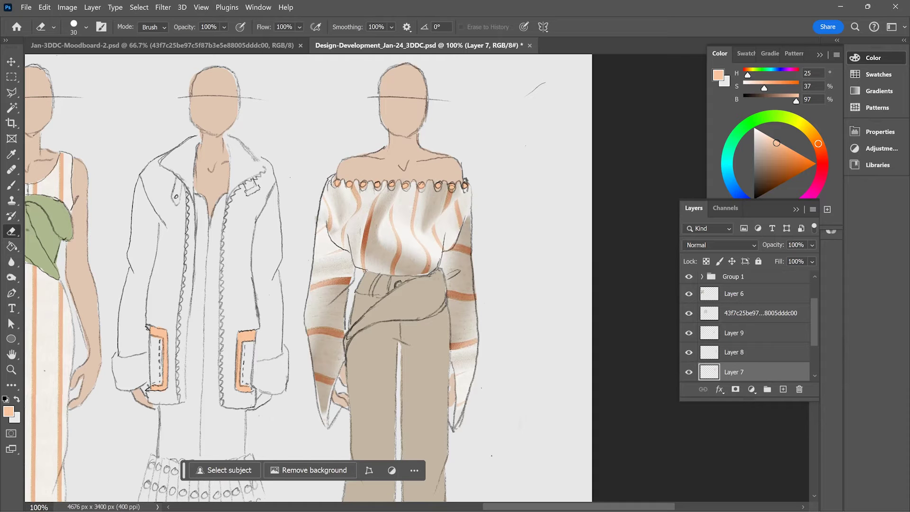
{"action": "key", "text": "ctrl+minus"}
{"action": "left_click_drag", "start_coordinate": [466, 186], "coordinate": [557, 135]}
- Sample dark grey from the moodboard and fill the fourth figure's dress, including its ruffled hem, on the Colour layer
{"action": "left_click", "coordinate": [161, 45]}
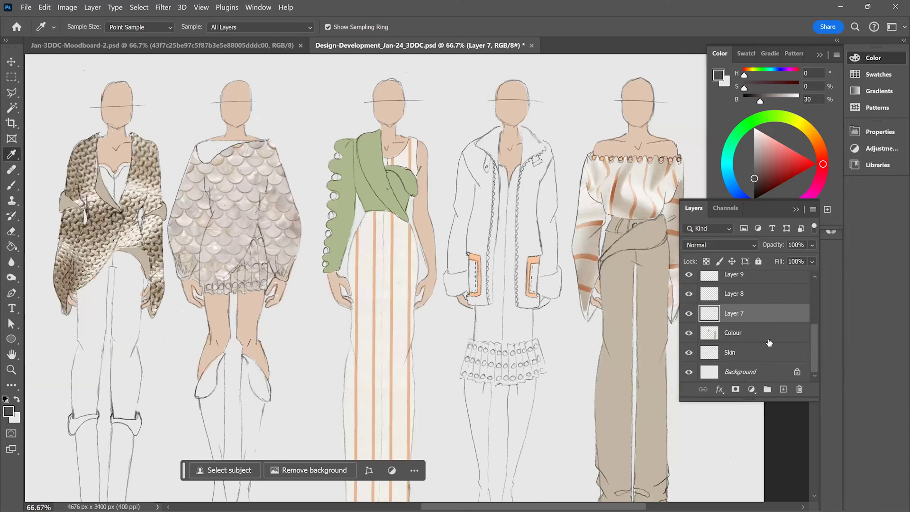
{"action": "mouse_move", "coordinate": [500, 166]}
{"action": "left_mouse_down"}
{"action": "mouse_move", "coordinate": [494, 287]}
{"action": "mouse_move", "coordinate": [476, 340]}
{"action": "mouse_move", "coordinate": [489, 303]}
{"action": "mouse_move", "coordinate": [462, 334]}
{"action": "mouse_move", "coordinate": [545, 327]}
{"action": "mouse_move", "coordinate": [532, 264]}
{"action": "mouse_move", "coordinate": [515, 264]}
{"action": "left_mouse_up"}
{"action": "mouse_move", "coordinate": [510, 141]}
{"action": "left_mouse_down"}
{"action": "mouse_move", "coordinate": [518, 123]}
{"action": "mouse_move", "coordinate": [516, 261]}
{"action": "left_mouse_up"}
{"action": "key", "text": "g"}
{"action": "left_click", "coordinate": [505, 297]}
{"action": "left_click", "coordinate": [506, 296]}
- Outline and fill the fourth figure's bare legs and feet with the sampled skin tone on the Skin layer
{"action": "left_click", "coordinate": [730, 352]}
{"action": "key", "text": "b"}
{"action": "left_click", "coordinate": [596, 256], "text": "alt"}
{"action": "mouse_move", "coordinate": [467, 336]}
{"action": "left_mouse_down"}
{"action": "mouse_move", "coordinate": [482, 445]}
{"action": "mouse_move", "coordinate": [476, 488]}
{"action": "mouse_move", "coordinate": [490, 417]}
{"action": "mouse_move", "coordinate": [489, 347]}
{"action": "left_mouse_up"}
{"action": "key", "text": "d"}
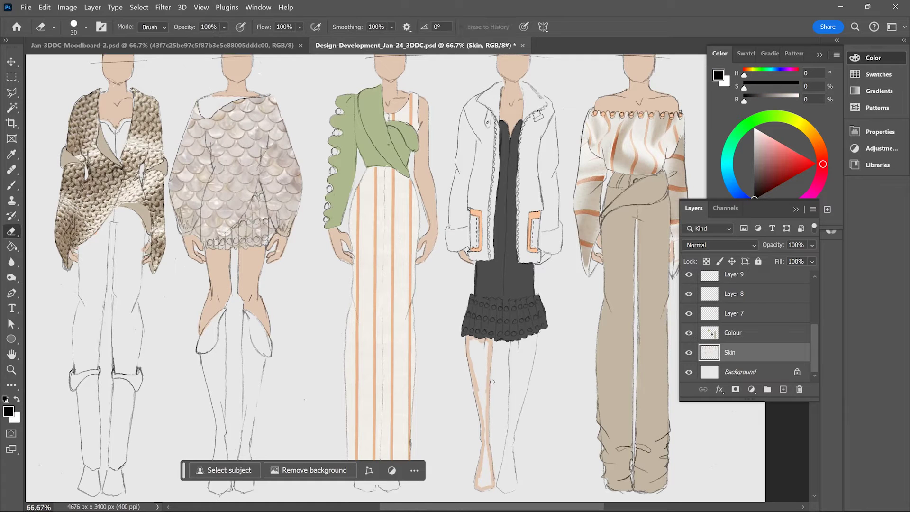
{"action": "left_click", "coordinate": [488, 350], "text": "alt"}
{"action": "mouse_move", "coordinate": [510, 341]}
{"action": "left_mouse_down"}
{"action": "mouse_move", "coordinate": [515, 466]}
{"action": "mouse_move", "coordinate": [503, 464]}
{"action": "mouse_move", "coordinate": [504, 490]}
{"action": "mouse_move", "coordinate": [514, 479]}
{"action": "mouse_move", "coordinate": [535, 339]}
{"action": "left_mouse_up"}
{"action": "key", "text": "g"}
{"action": "left_click", "coordinate": [516, 379]}
{"action": "left_click", "coordinate": [482, 386]}
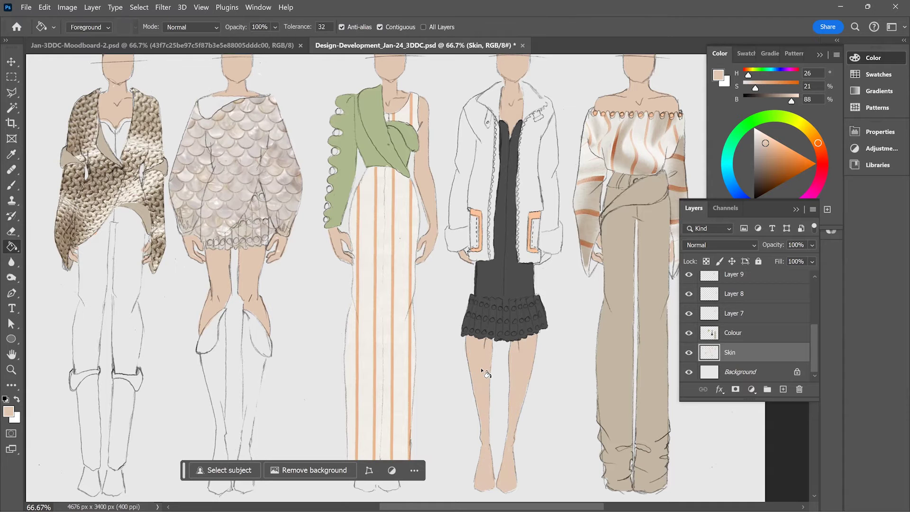
- Sample the taupe from the fifth figure's trousers and ready the Brush at the fourth figure's jacket
{"action": "key", "text": "i"}
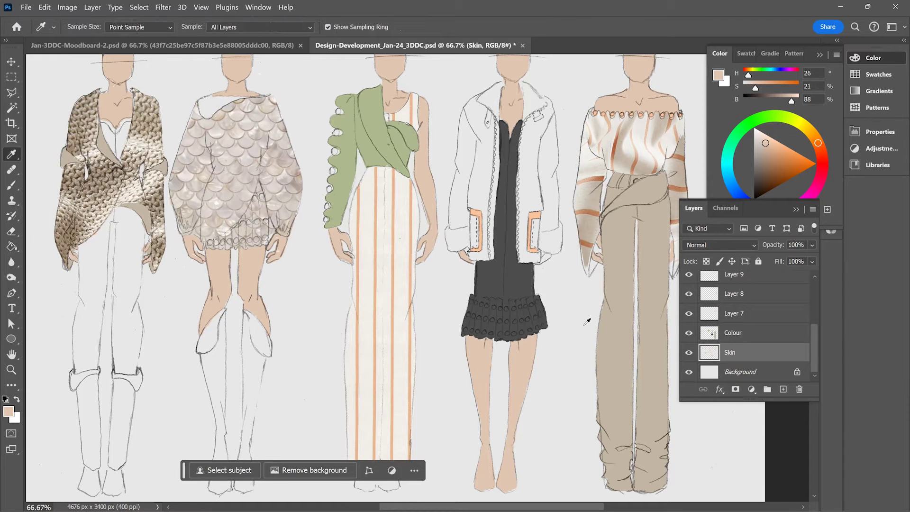
{"action": "left_click", "coordinate": [615, 346]}
{"action": "key", "text": "ctrl+plus"}
{"action": "left_click_drag", "start_coordinate": [403, 302], "coordinate": [253, 460]}
{"action": "key", "text": "b"}
{"action": "mouse_move", "coordinate": [351, 167]}
{"action": "left_mouse_down"}
{"action": "mouse_move", "coordinate": [390, 219]}
{"action": "mouse_move", "coordinate": [381, 286]}
{"action": "left_mouse_up"}
{"action": "key", "text": "ctrl+z"}
{"action": "key", "text": "ctrl+z"}
- Outline and fill the left-hand front and sleeve of the fourth figure's jacket with taupe on the Colour layer
{"action": "left_click", "coordinate": [754, 333]}
{"action": "mouse_move", "coordinate": [350, 172]}
{"action": "left_mouse_down"}
{"action": "mouse_move", "coordinate": [382, 273]}
{"action": "mouse_move", "coordinate": [373, 410]}
{"action": "mouse_move", "coordinate": [339, 403]}
{"action": "mouse_move", "coordinate": [360, 338]}
{"action": "mouse_move", "coordinate": [337, 332]}
{"action": "mouse_move", "coordinate": [343, 369]}
{"action": "mouse_move", "coordinate": [342, 356]}
{"action": "left_mouse_up"}
{"action": "left_click_drag", "start_coordinate": [335, 362], "coordinate": [310, 360]}
{"action": "mouse_move", "coordinate": [349, 168]}
{"action": "left_mouse_down"}
{"action": "mouse_move", "coordinate": [329, 195]}
{"action": "mouse_move", "coordinate": [311, 360]}
{"action": "left_mouse_up"}
{"action": "key", "text": "g"}
{"action": "left_click", "coordinate": [370, 268]}
{"action": "left_click", "coordinate": [351, 361]}
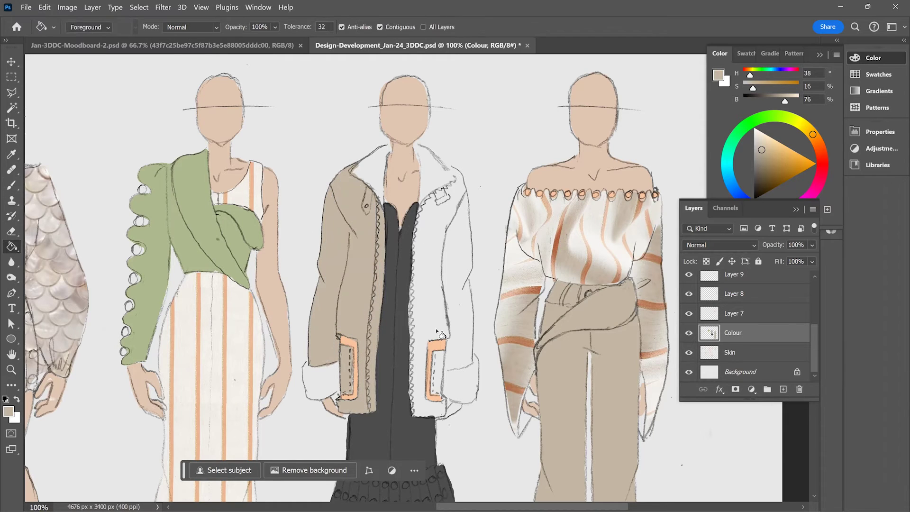
- Outline and fill the right-hand front and sleeve of the fourth figure's jacket with the same taupe
{"action": "key", "text": "b"}
{"action": "mouse_move", "coordinate": [416, 221]}
{"action": "left_mouse_down"}
{"action": "mouse_move", "coordinate": [414, 416]}
{"action": "mouse_move", "coordinate": [432, 405]}
{"action": "mouse_move", "coordinate": [426, 338]}
{"action": "mouse_move", "coordinate": [441, 373]}
{"action": "mouse_move", "coordinate": [469, 360]}
{"action": "left_mouse_up"}
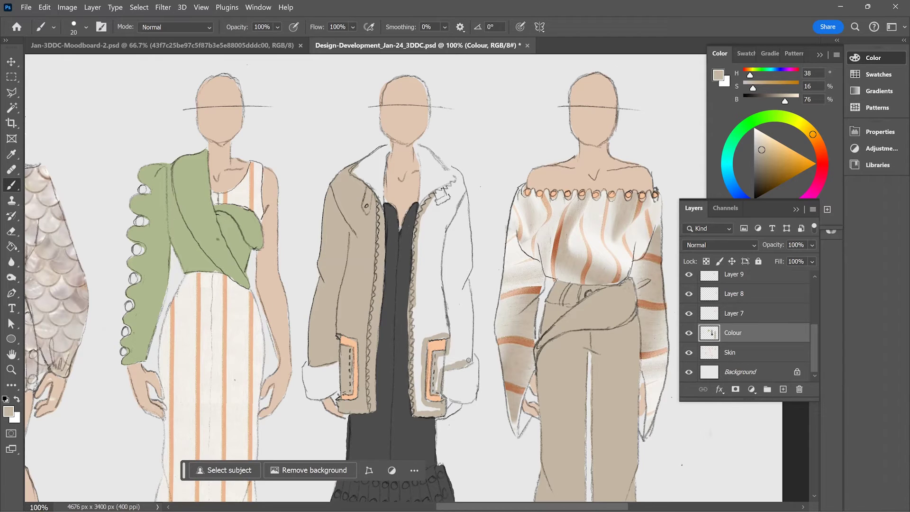
{"action": "mouse_move", "coordinate": [456, 173]}
{"action": "left_mouse_down"}
{"action": "mouse_move", "coordinate": [470, 243]}
{"action": "mouse_move", "coordinate": [470, 360]}
{"action": "left_mouse_up"}
{"action": "key", "text": "e"}
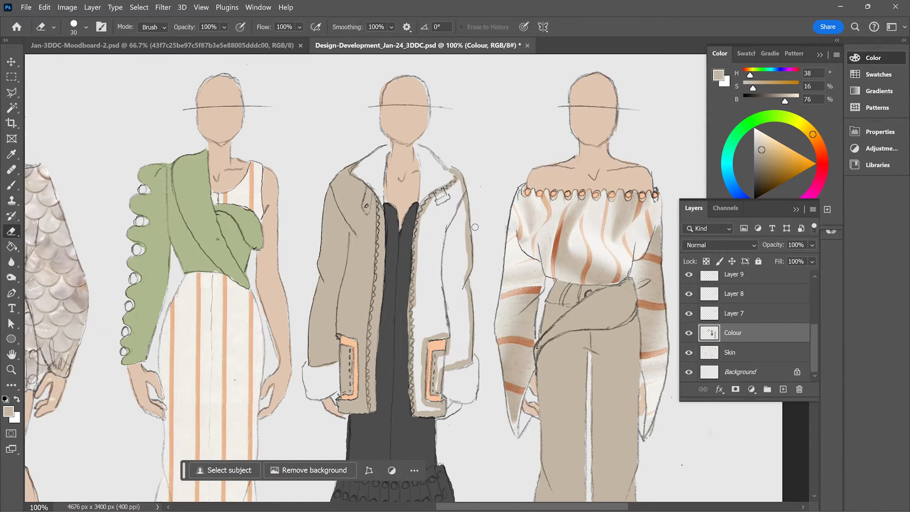
{"action": "key", "text": "g"}
{"action": "left_click", "coordinate": [458, 313]}
{"action": "key", "text": "ctrl+minus"}
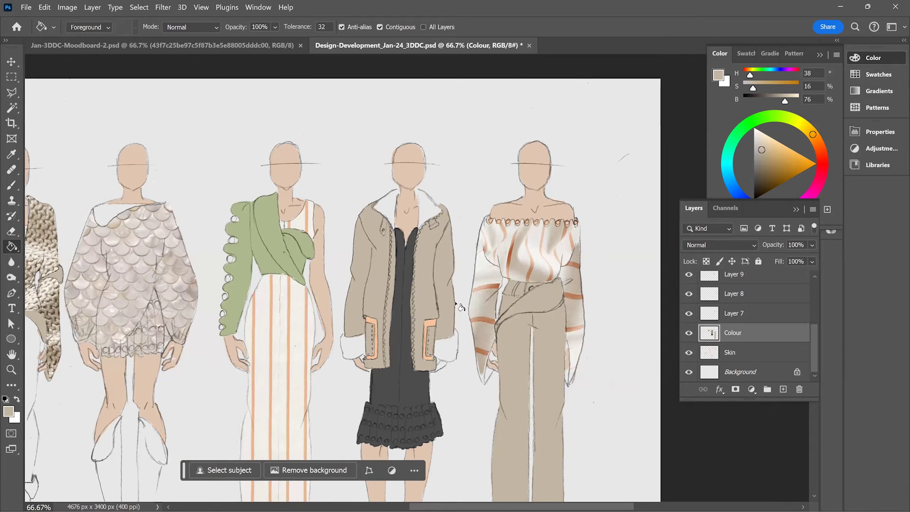
- Paste three copies of the cream fleece texture above the Detail layer, covering the fourth figure's collar and both jacket cuffs
{"action": "key", "text": "alt+Tab"}
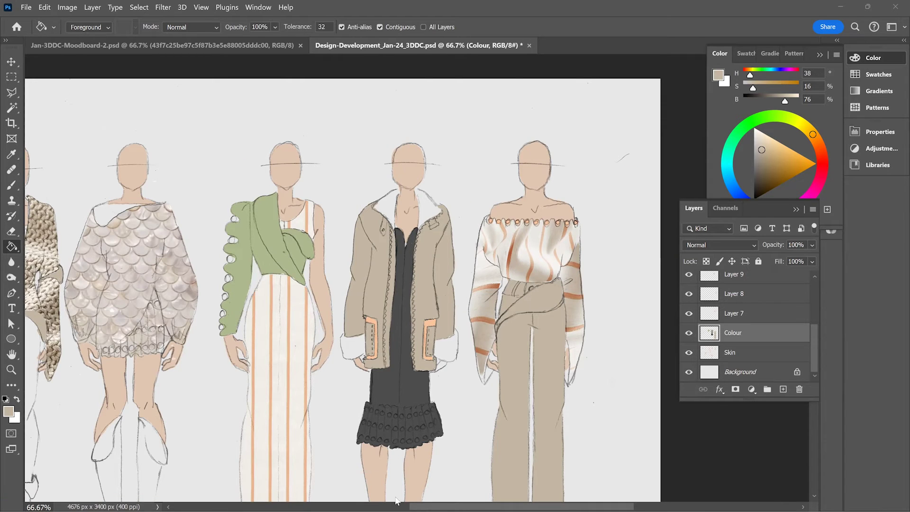
{"action": "left_click_drag", "start_coordinate": [814, 346], "coordinate": [816, 270]}
{"action": "left_click", "coordinate": [749, 300]}
{"action": "key", "text": "ctrl+v"}
{"action": "key", "text": "ctrl+z"}
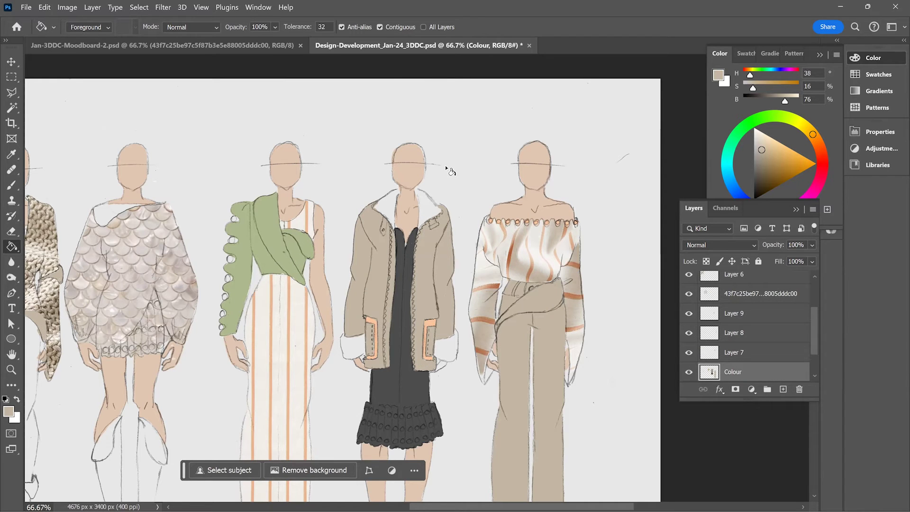
{"action": "key", "text": "ctrl+shift+z"}
{"action": "key", "text": "v"}
{"action": "left_click", "coordinate": [393, 230]}
{"action": "mouse_move", "coordinate": [340, 285]}
{"action": "left_mouse_down"}
{"action": "mouse_move", "coordinate": [405, 212]}
{"action": "mouse_move", "coordinate": [373, 330]}
{"action": "mouse_move", "coordinate": [457, 368]}
{"action": "left_mouse_up"}
{"action": "key", "text": "ctrl+v"}
{"action": "key", "text": "ctrl+v"}
- Erase the fleece texture outside both cuffs of the fourth figure's jacket with a larger eraser and sample the skin tone
{"action": "key", "text": "e"}
{"action": "key", "text": "]"}
{"action": "key", "text": "]"}
{"action": "key", "text": "]"}
{"action": "mouse_move", "coordinate": [390, 327]}
{"action": "left_mouse_down"}
{"action": "mouse_move", "coordinate": [384, 378]}
{"action": "mouse_move", "coordinate": [407, 295]}
{"action": "mouse_move", "coordinate": [433, 296]}
{"action": "mouse_move", "coordinate": [466, 317]}
{"action": "mouse_move", "coordinate": [470, 370]}
{"action": "mouse_move", "coordinate": [433, 374]}
{"action": "left_mouse_up"}
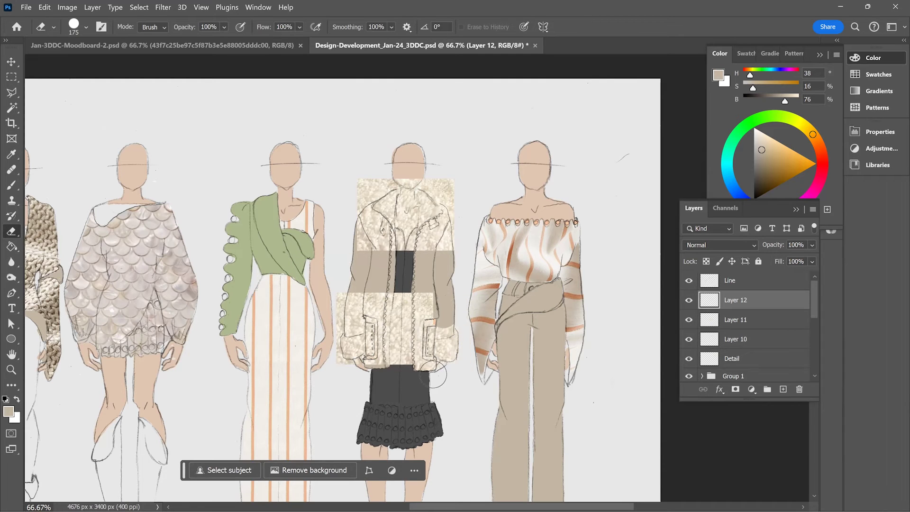
{"action": "key", "text": "alt+bracketleft"}
{"action": "mouse_move", "coordinate": [376, 308]}
{"action": "left_mouse_down"}
{"action": "mouse_move", "coordinate": [372, 365]}
{"action": "mouse_move", "coordinate": [336, 367]}
{"action": "mouse_move", "coordinate": [346, 322]}
{"action": "mouse_move", "coordinate": [388, 294]}
{"action": "mouse_move", "coordinate": [420, 343]}
{"action": "left_mouse_up"}
{"action": "left_click", "coordinate": [424, 371], "text": "ctrl"}
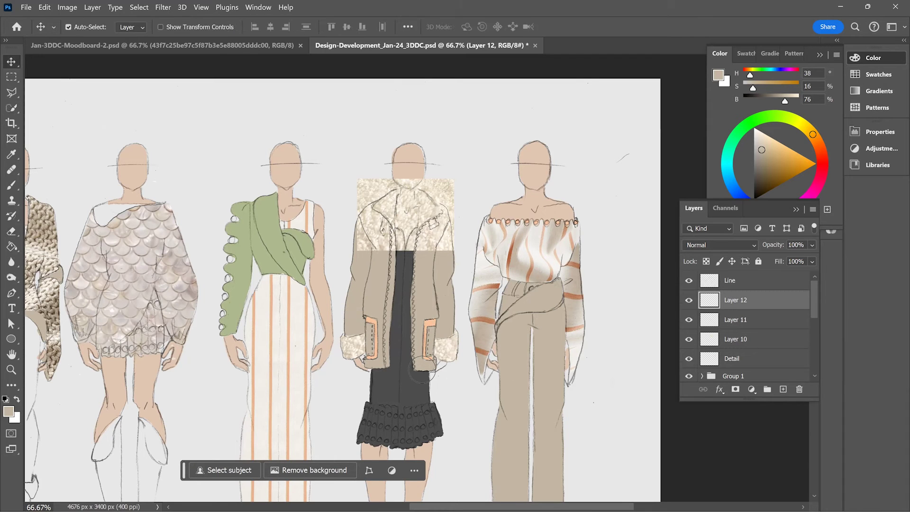
{"action": "left_click", "coordinate": [431, 371], "text": "ctrl"}
{"action": "key", "text": "b"}
{"action": "left_click", "coordinate": [439, 372], "text": "alt"}
- Erase the fleece texture outside the fourth figure's jacket collar on Layer 10, refining with a smaller eraser
{"action": "left_click", "coordinate": [411, 209], "text": "ctrl"}
{"action": "key", "text": "e"}
{"action": "mouse_move", "coordinate": [409, 183]}
{"action": "left_mouse_down"}
{"action": "mouse_move", "coordinate": [379, 182]}
{"action": "mouse_move", "coordinate": [350, 223]}
{"action": "mouse_move", "coordinate": [381, 233]}
{"action": "mouse_move", "coordinate": [389, 263]}
{"action": "left_mouse_up"}
{"action": "left_click_drag", "start_coordinate": [438, 187], "coordinate": [436, 248]}
{"action": "key", "text": "bracketleft"}
{"action": "key", "text": "bracketleft"}
{"action": "key", "text": "bracketleft"}
{"action": "key", "text": "bracketleft"}
{"action": "key", "text": "bracketleft"}
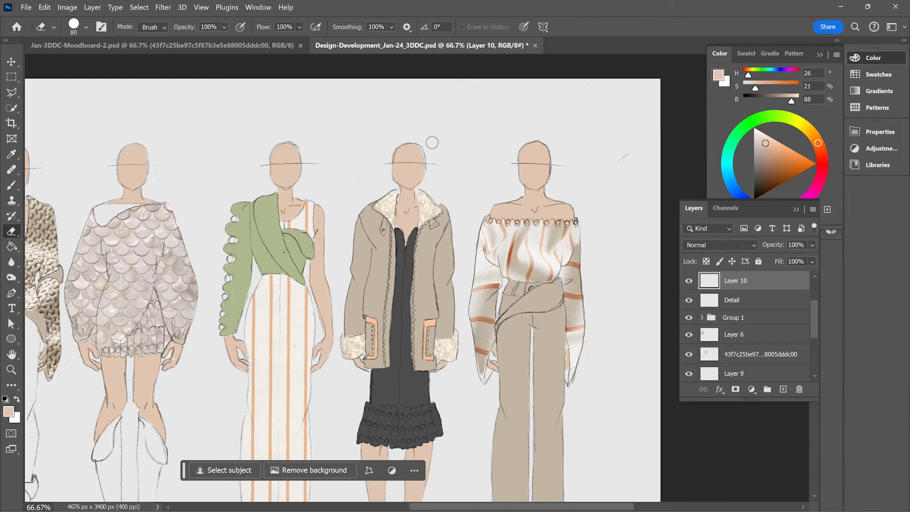
- Paste the copied pearl picture into the line-up and remove its black background
{"action": "key", "text": "ctrl+minus"}
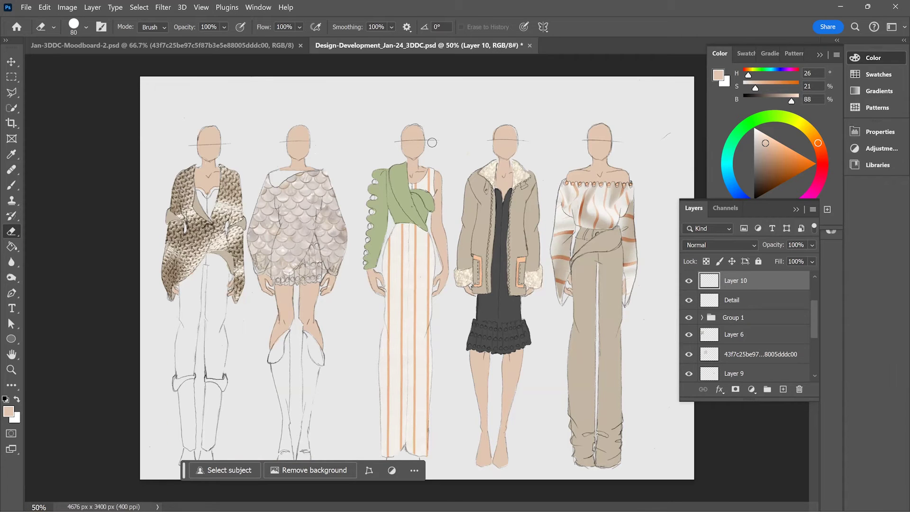
{"action": "key", "text": "alt+Tab"}
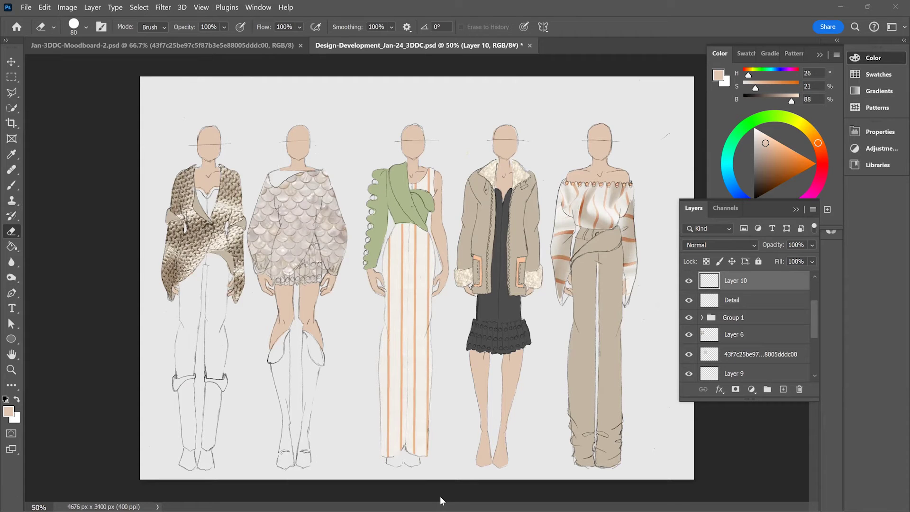
{"action": "key", "text": "ctrl+v"}
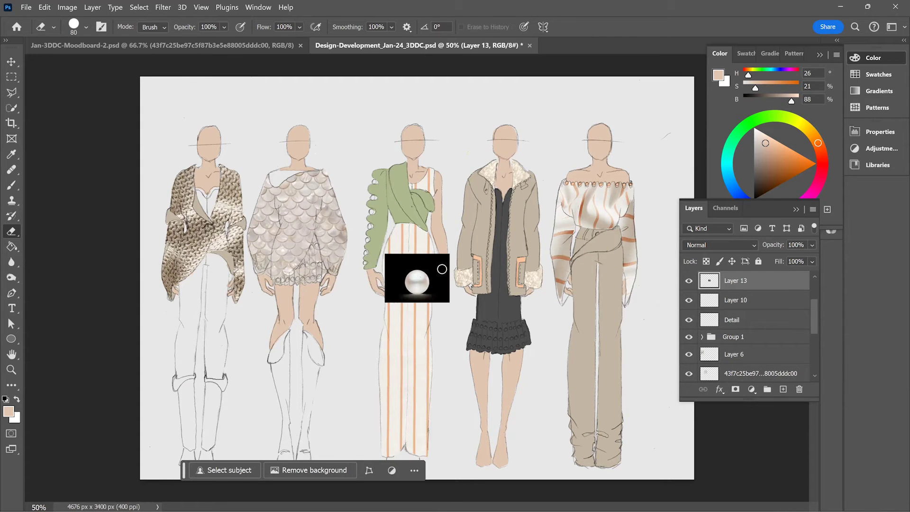
{"action": "left_click", "coordinate": [436, 275]}
{"action": "key", "text": "v"}
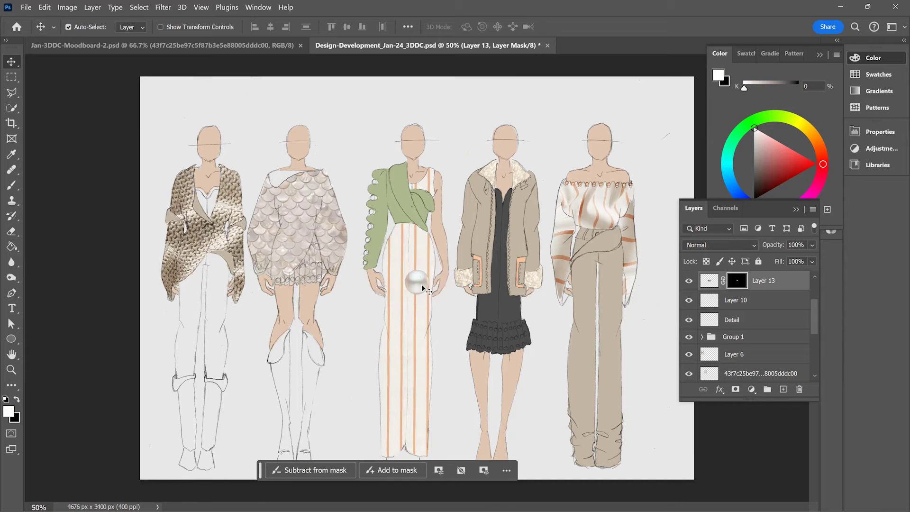
- Move the pearl onto the third figure's scalloped sleeve and place its layer above the Line layer
{"action": "left_click_drag", "start_coordinate": [422, 286], "coordinate": [411, 256]}
{"action": "left_click_drag", "start_coordinate": [384, 192], "coordinate": [381, 188]}
{"action": "left_click_drag", "start_coordinate": [813, 327], "coordinate": [813, 287]}
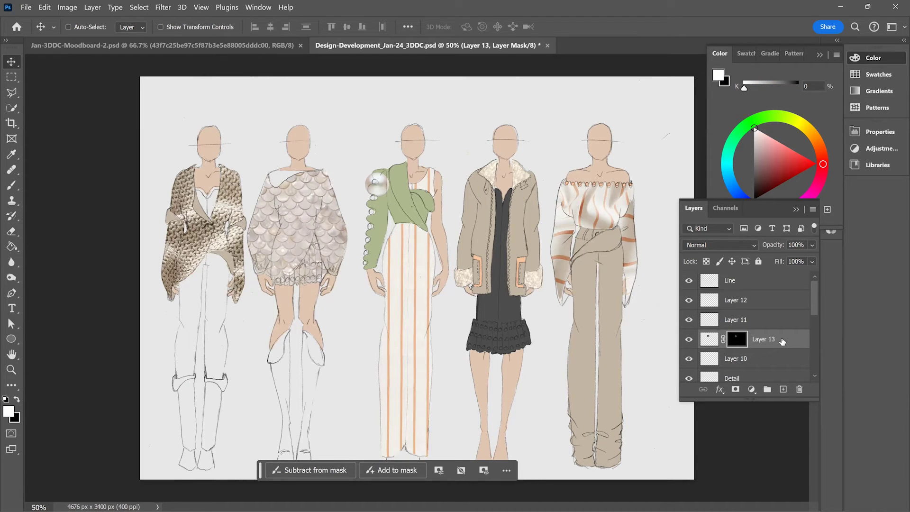
{"action": "left_click_drag", "start_coordinate": [782, 341], "coordinate": [782, 278]}
- Scale the pearl to about 26%, set it on the scalloped sleeve's first loop and place a copy on the second
{"action": "key", "text": "ctrl+t"}
{"action": "key", "text": "ctrl+plus"}
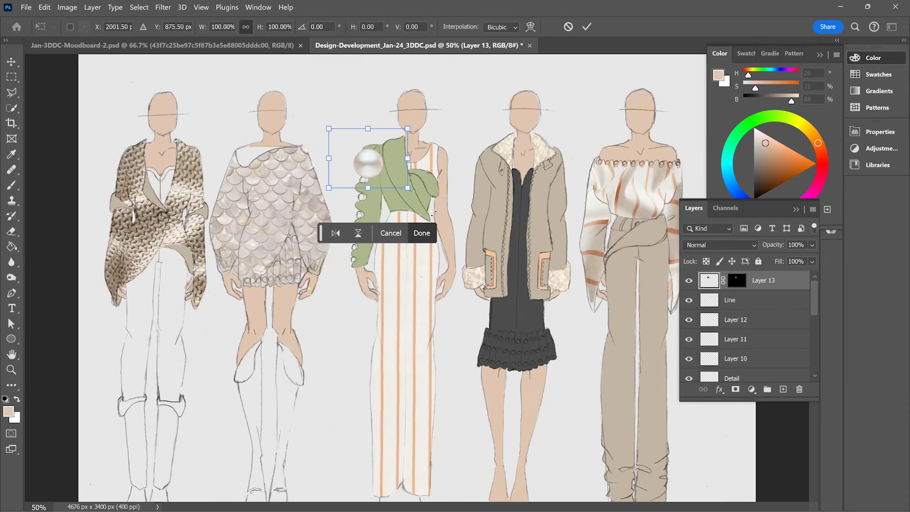
{"action": "scroll", "coordinate": [410, 199], "scroll_direction": "up", "scroll_amount": 3}
{"action": "scroll", "coordinate": [386, 214], "scroll_direction": "up", "scroll_amount": 2}
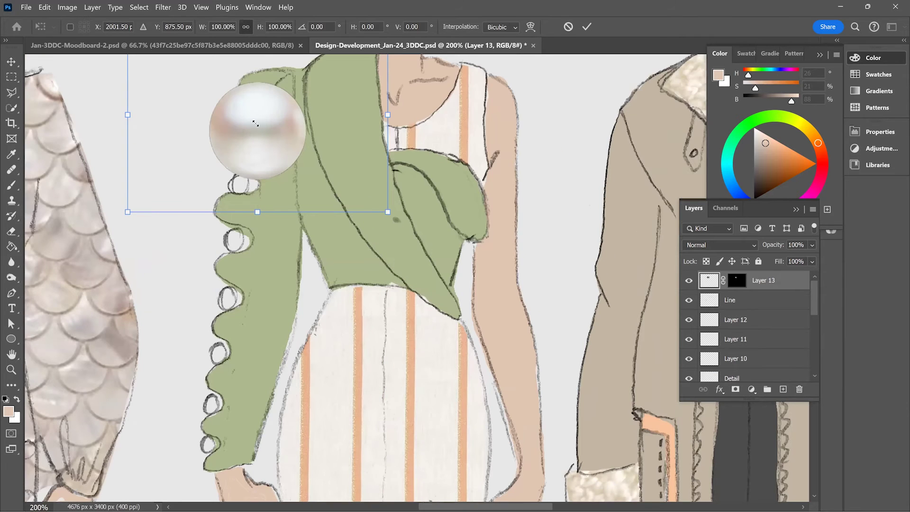
{"action": "left_click_drag", "start_coordinate": [191, 74], "coordinate": [195, 68]}
{"action": "scroll", "coordinate": [180, 94], "scroll_direction": "up", "scroll_amount": 3}
{"action": "left_click", "coordinate": [243, 199]}
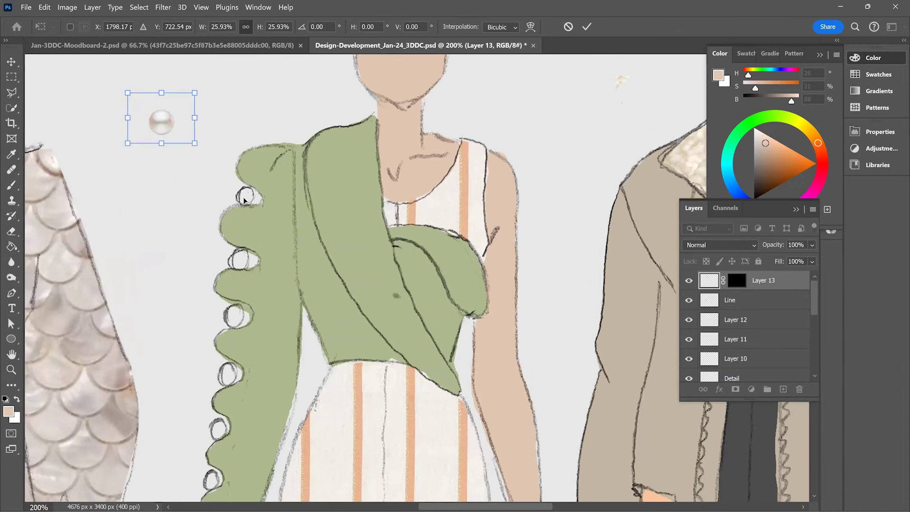
{"action": "left_click_drag", "start_coordinate": [244, 200], "coordinate": [245, 198]}
{"action": "left_click_drag", "start_coordinate": [211, 167], "coordinate": [246, 195]}
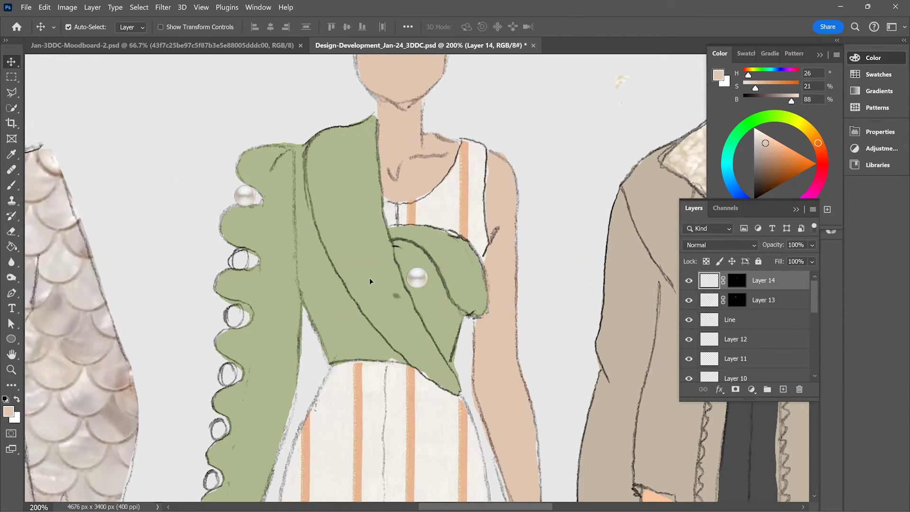
{"action": "left_click_drag", "start_coordinate": [235, 259], "coordinate": [235, 259]}
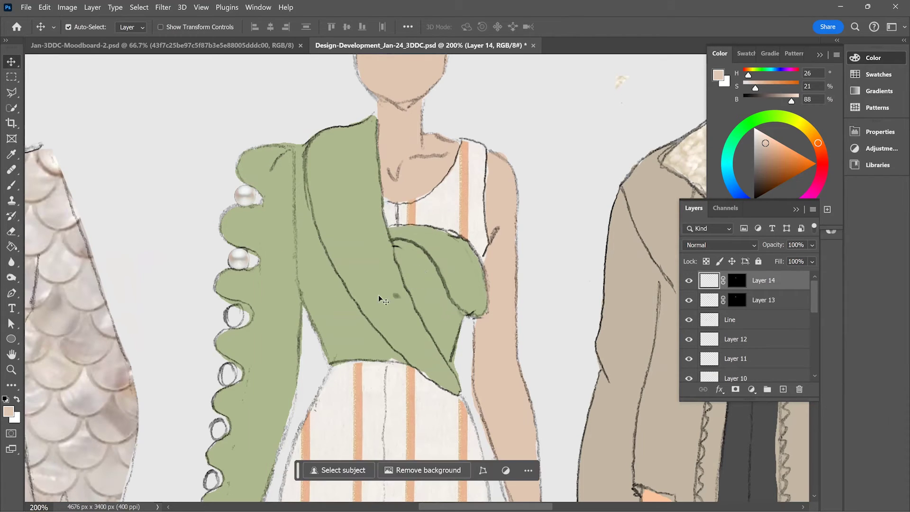
- Erase the stray ink dot from the third figure's green wrap on the Line layer
{"action": "left_click", "coordinate": [397, 297]}
{"action": "key", "text": "e"}
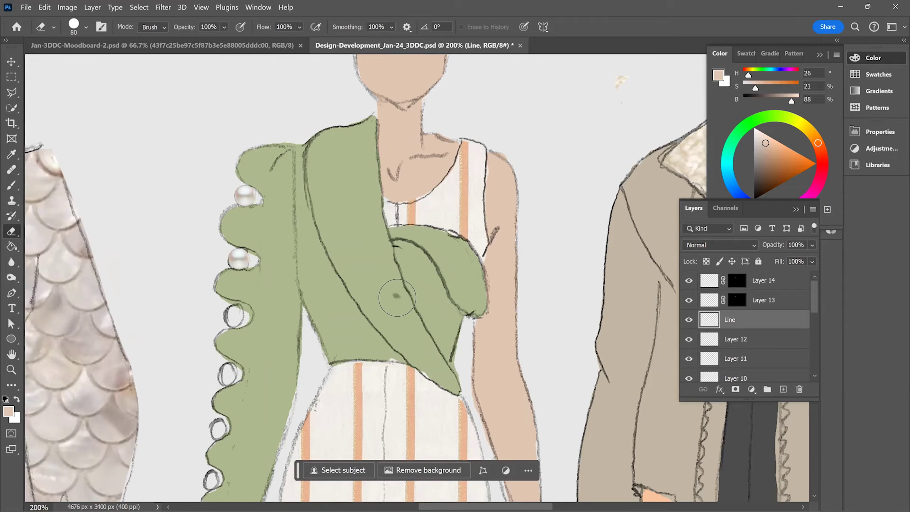
{"action": "key", "text": "v"}
- Paste pearl copies onto the five remaining loops down the third figure's scalloped sleeve
{"action": "left_click", "coordinate": [241, 254], "text": "ctrl"}
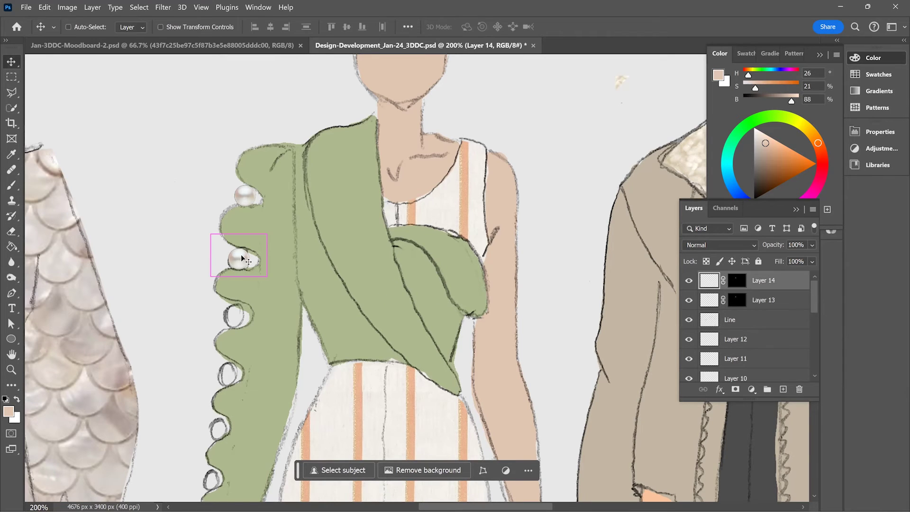
{"action": "key", "text": "ctrl+v"}
{"action": "left_click_drag", "start_coordinate": [417, 278], "coordinate": [238, 315]}
{"action": "key", "text": "ctrl+v"}
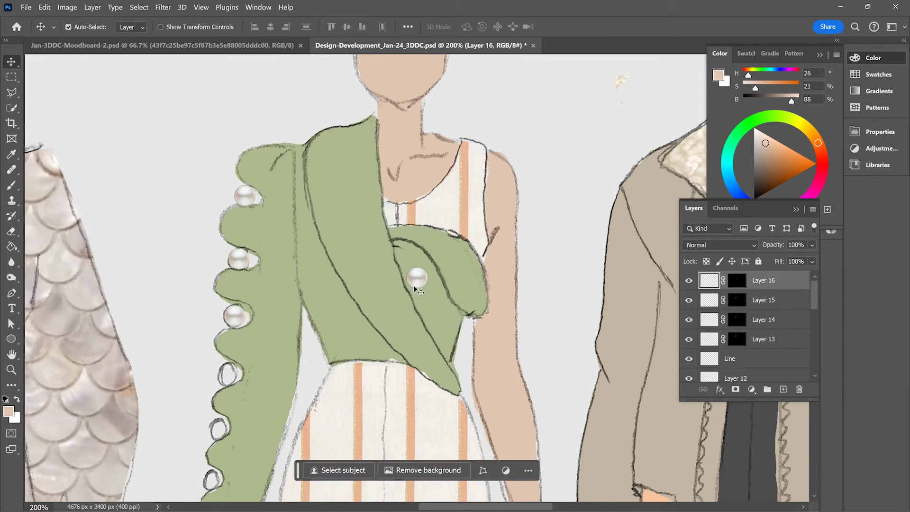
{"action": "left_click_drag", "start_coordinate": [417, 278], "coordinate": [228, 374]}
{"action": "scroll", "coordinate": [224, 372], "scroll_direction": "down", "scroll_amount": 7}
{"action": "key", "text": "ctrl+v"}
{"action": "left_click_drag", "start_coordinate": [414, 281], "coordinate": [218, 297]}
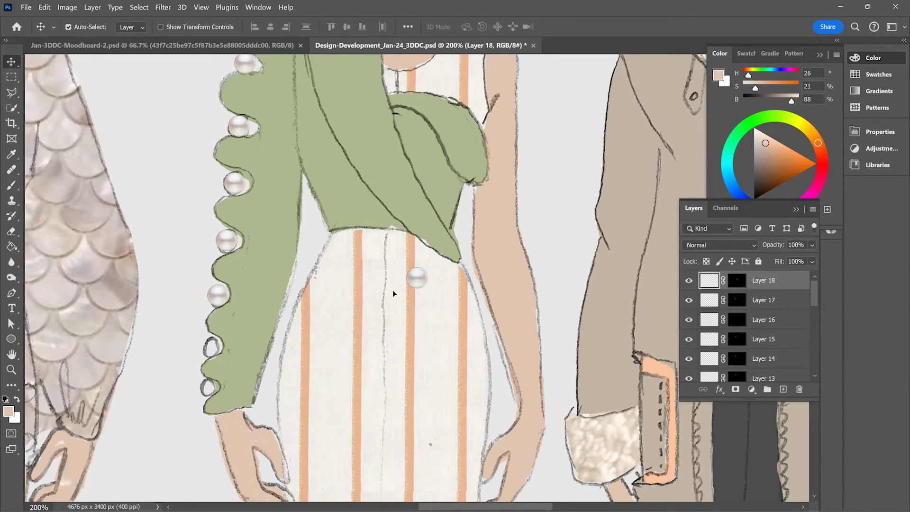
{"action": "left_click_drag", "start_coordinate": [212, 346], "coordinate": [212, 347]}
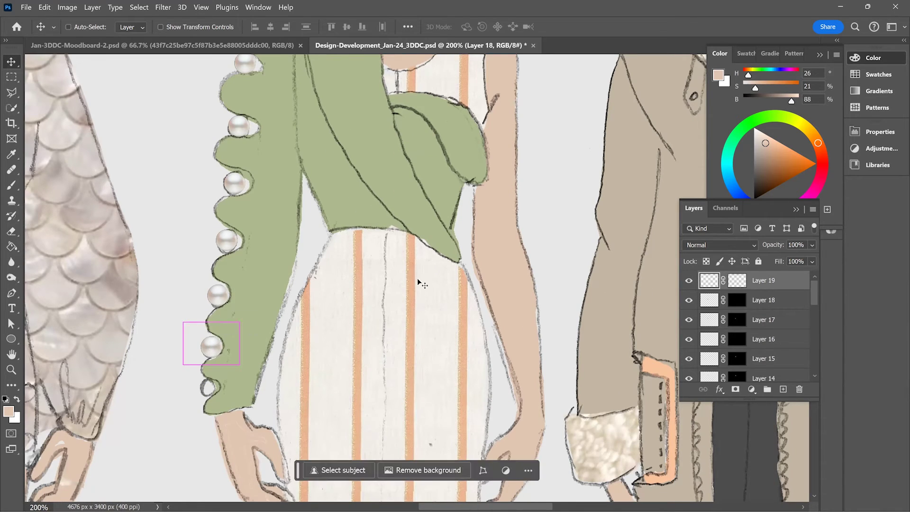
{"action": "scroll", "coordinate": [209, 393], "scroll_direction": "right", "scroll_amount": 3}
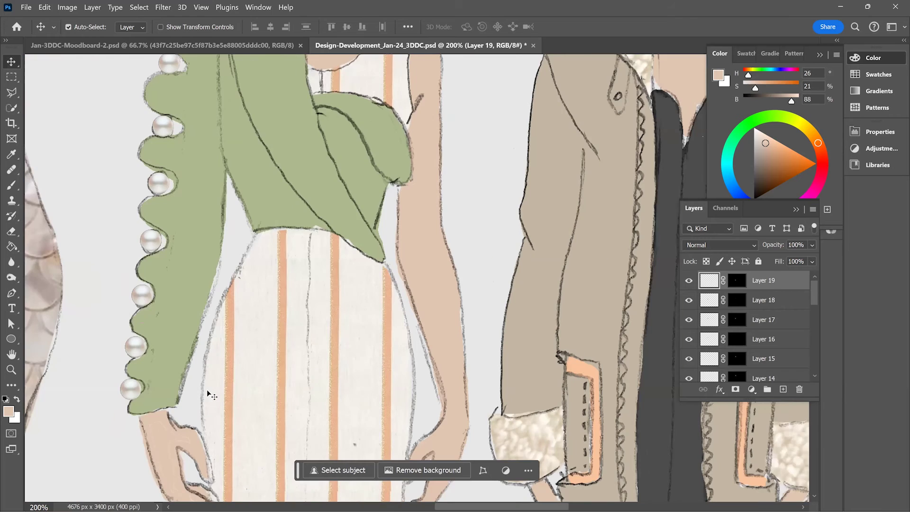
- Paste a pearl onto the upper right loop of the second figure's hem panel and raise its layer above the Line layer
{"action": "scroll", "coordinate": [209, 393], "scroll_direction": "left", "scroll_amount": 5}
{"action": "scroll", "coordinate": [379, 319], "scroll_direction": "left", "scroll_amount": 2}
{"action": "left_click", "coordinate": [379, 319]}
{"action": "key", "text": "e"}
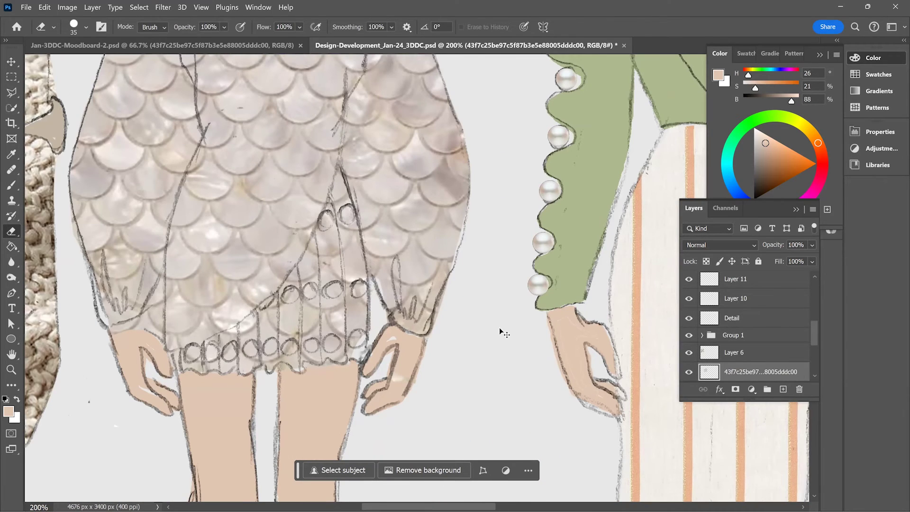
{"action": "key", "text": "ctrl+v"}
{"action": "key", "text": "v"}
{"action": "left_click_drag", "start_coordinate": [417, 277], "coordinate": [348, 214]}
{"action": "key", "text": "ctrl+]"}
{"action": "key", "text": "ctrl+]"}
{"action": "key", "text": "ctrl+]"}
{"action": "key", "text": "ctrl+]"}
{"action": "key", "text": "ctrl+]"}
{"action": "key", "text": "ctrl+]"}
{"action": "key", "text": "ctrl+]"}
{"action": "key", "text": "ctrl+]"}
{"action": "key", "text": "ctrl+]"}
{"action": "key", "text": "ctrl+]"}
{"action": "key", "text": "ctrl+]"}
{"action": "key", "text": "ctrl+]"}
{"action": "key", "text": "ctrl+]"}
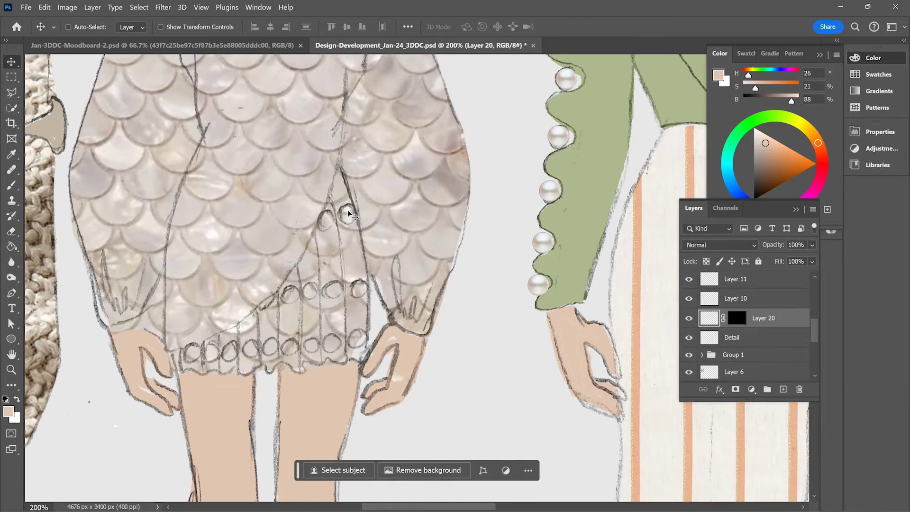
- Paste pearls onto the other upper loop and the four middle-row loops of the second figure's hem panel
{"action": "key", "text": "ctrl+v"}
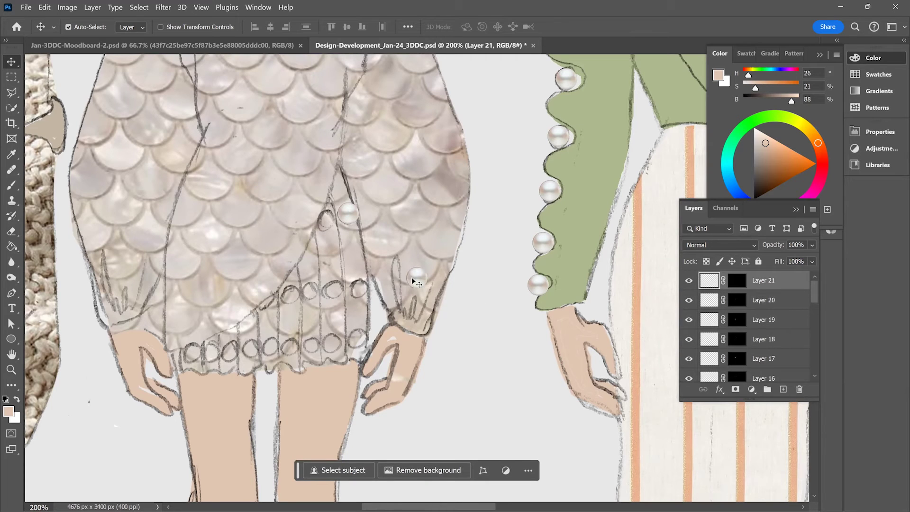
{"action": "left_click_drag", "start_coordinate": [418, 278], "coordinate": [319, 219]}
{"action": "key", "text": "ctrl+v"}
{"action": "left_click_drag", "start_coordinate": [415, 274], "coordinate": [284, 297]}
{"action": "key", "text": "ctrl+v"}
{"action": "key", "text": "ctrl+v"}
{"action": "key", "text": "ctrl+v"}
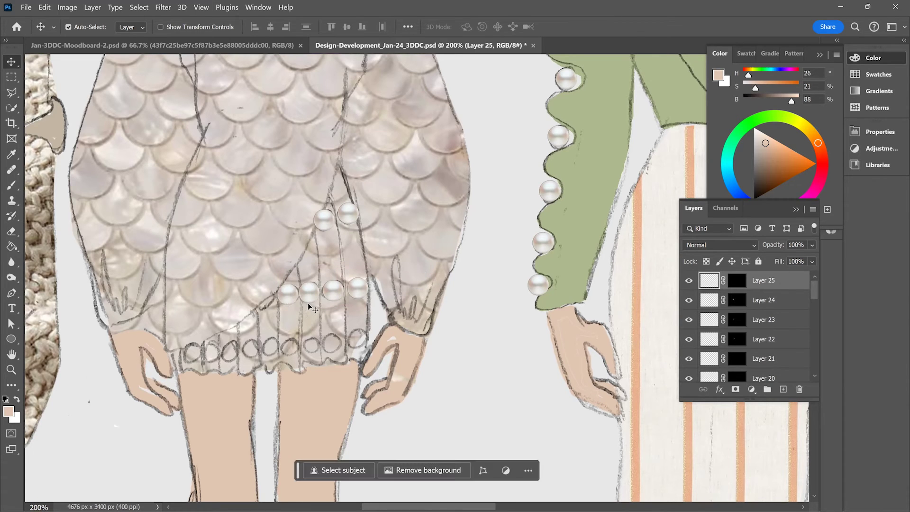
- Scale the pearl on the upper left loop of the second figure's hem panel down to about 82%
{"action": "left_click", "coordinate": [334, 224]}
{"action": "key", "text": "ctrl+t"}
{"action": "left_click_drag", "start_coordinate": [355, 238], "coordinate": [335, 224]}
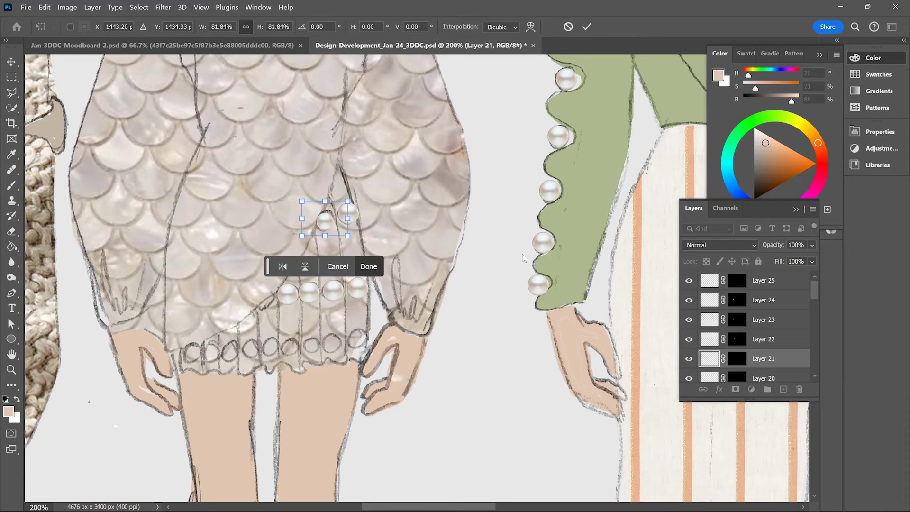
{"action": "key", "text": "Return"}
- Delete the upper right pearl and the four middle-row pearls from the second figure's hem panel
{"action": "left_click", "coordinate": [351, 210]}
{"action": "left_click", "coordinate": [355, 288], "text": "shift"}
{"action": "left_click", "coordinate": [329, 292], "text": "shift"}
{"action": "left_click", "coordinate": [307, 293], "text": "shift"}
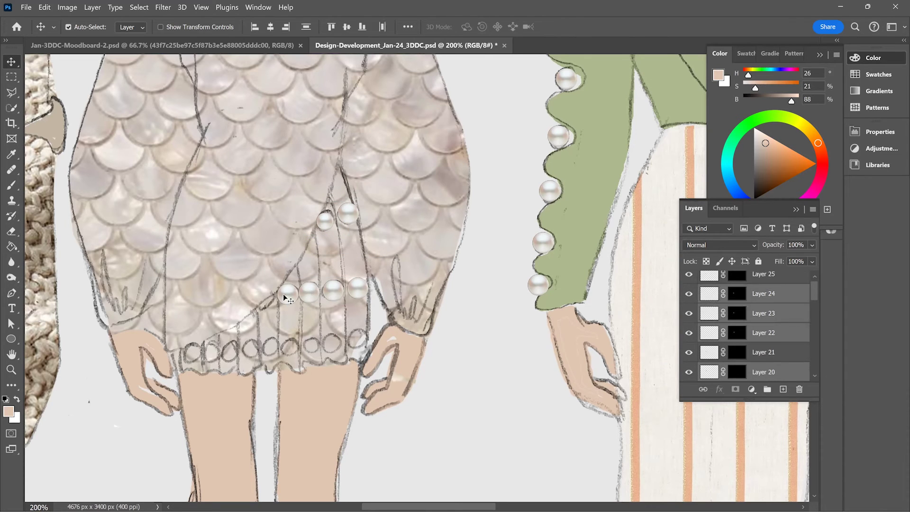
{"action": "left_click", "coordinate": [283, 294], "text": "shift"}
{"action": "key", "text": "Delete"}
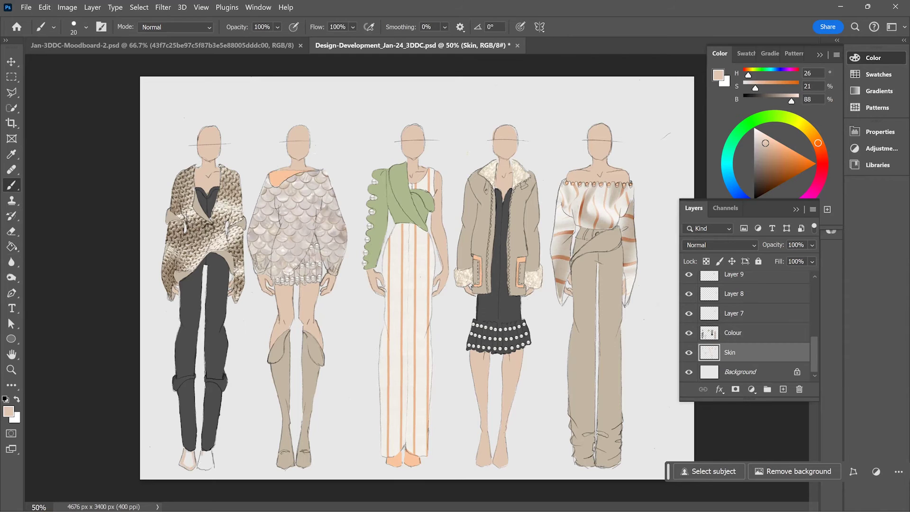
- Fill both of the first figure's feet with the light skin tone on the Skin layer
{"action": "key", "text": "g"}
{"action": "left_click", "coordinate": [207, 461]}
{"action": "left_click", "coordinate": [188, 460]}
- Fill the third figure's head, arm and hand with a medium brown skin tone of H 26, S 39, B 62
{"action": "left_click", "coordinate": [767, 164]}
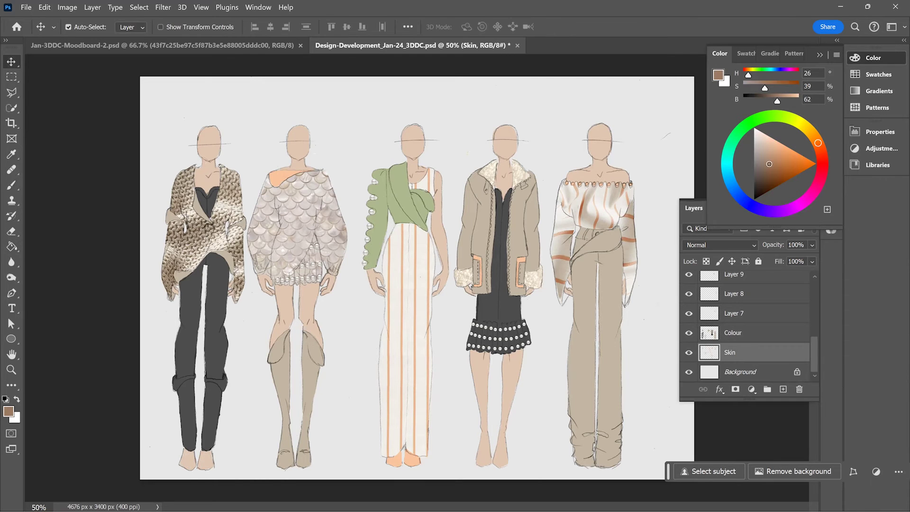
{"action": "left_click", "coordinate": [411, 146]}
{"action": "left_click", "coordinate": [440, 232]}
{"action": "left_click", "coordinate": [376, 282]}
- Fill the second figure's head, legs and hands with a dark brown skin tone of H 26, S 48, B 33
{"action": "left_click", "coordinate": [763, 182]}
{"action": "left_click", "coordinate": [298, 147]}
{"action": "left_click", "coordinate": [287, 312]}
{"action": "left_click", "coordinate": [328, 284]}
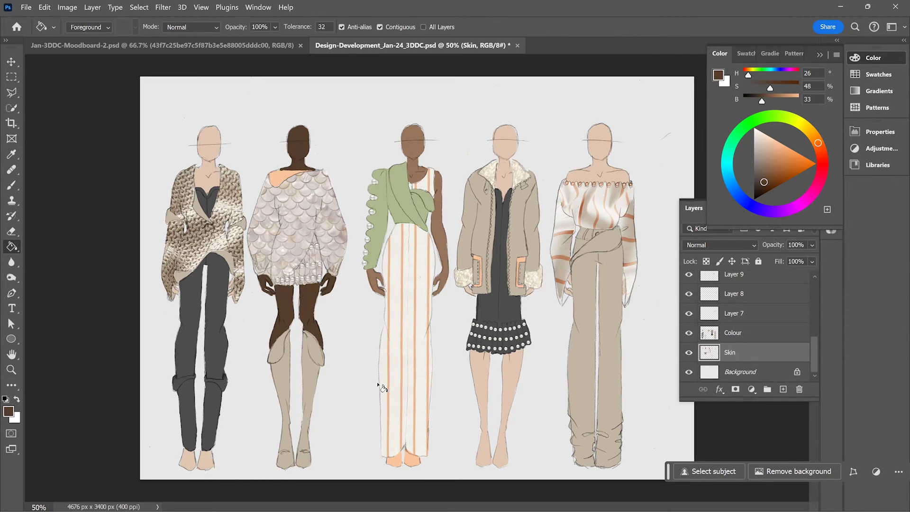
- Fill the fifth figure's skin with a warm medium brown
{"action": "left_click", "coordinate": [766, 145]}
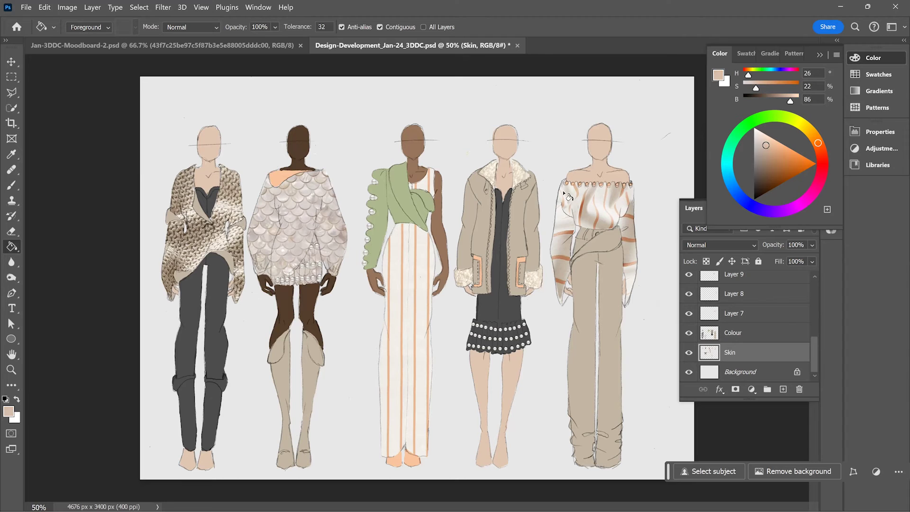
{"action": "left_click", "coordinate": [772, 166]}
{"action": "left_click", "coordinate": [600, 146]}
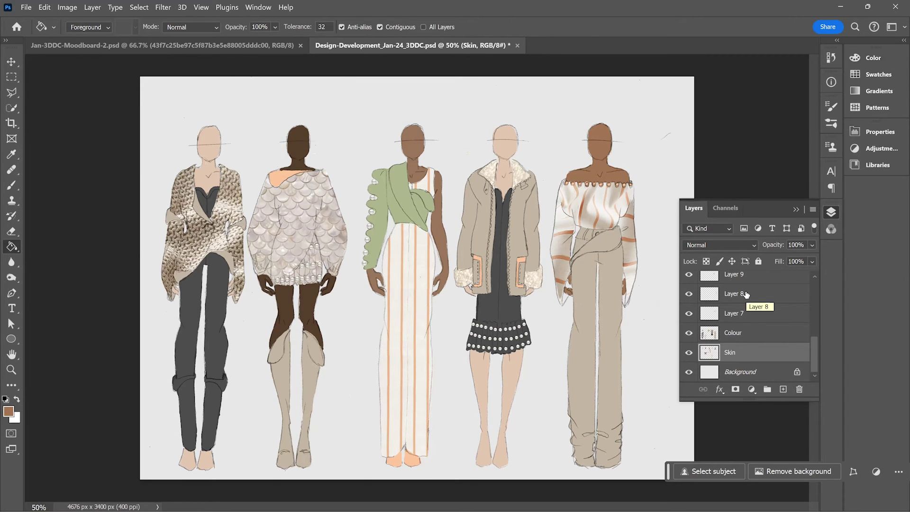
- Shade the figures' faces and necks and the third figure's bare arm on the Skin layer with the Burn tool
{"action": "key", "text": "o"}
{"action": "mouse_move", "coordinate": [284, 151]}
{"action": "left_mouse_down"}
{"action": "mouse_move", "coordinate": [417, 143]}
{"action": "mouse_move", "coordinate": [651, 151]}
{"action": "left_mouse_up"}
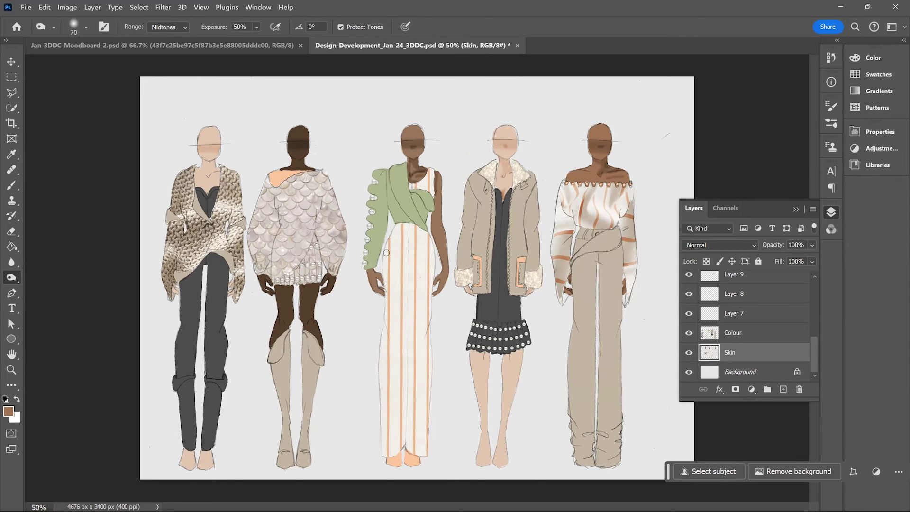
{"action": "left_click_drag", "start_coordinate": [435, 199], "coordinate": [428, 332]}
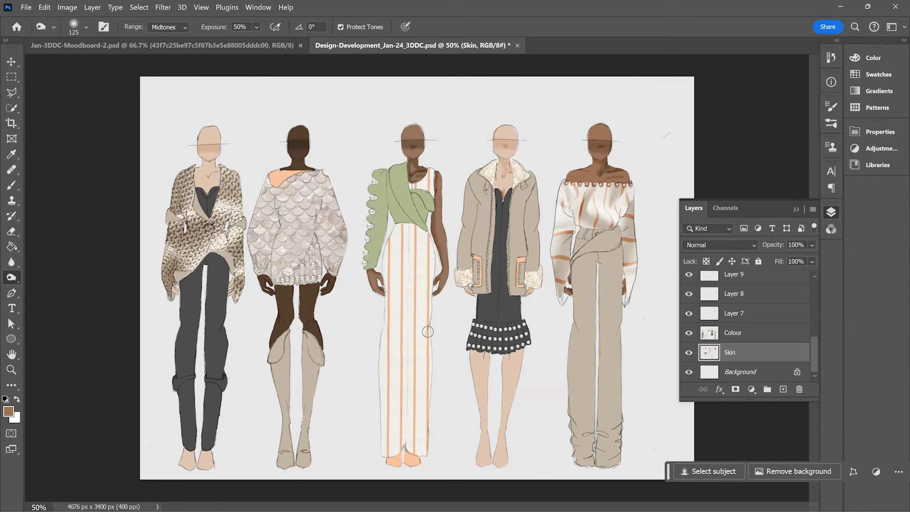
- Burn shadows down the fourth figure's legs and sample the second figure's dark skin tone
{"action": "mouse_move", "coordinate": [472, 351]}
{"action": "left_mouse_down"}
{"action": "mouse_move", "coordinate": [518, 359]}
{"action": "mouse_move", "coordinate": [486, 401]}
{"action": "mouse_move", "coordinate": [483, 477]}
{"action": "left_mouse_up"}
{"action": "mouse_move", "coordinate": [506, 356]}
{"action": "left_mouse_down"}
{"action": "mouse_move", "coordinate": [493, 460]}
{"action": "mouse_move", "coordinate": [510, 448]}
{"action": "left_mouse_up"}
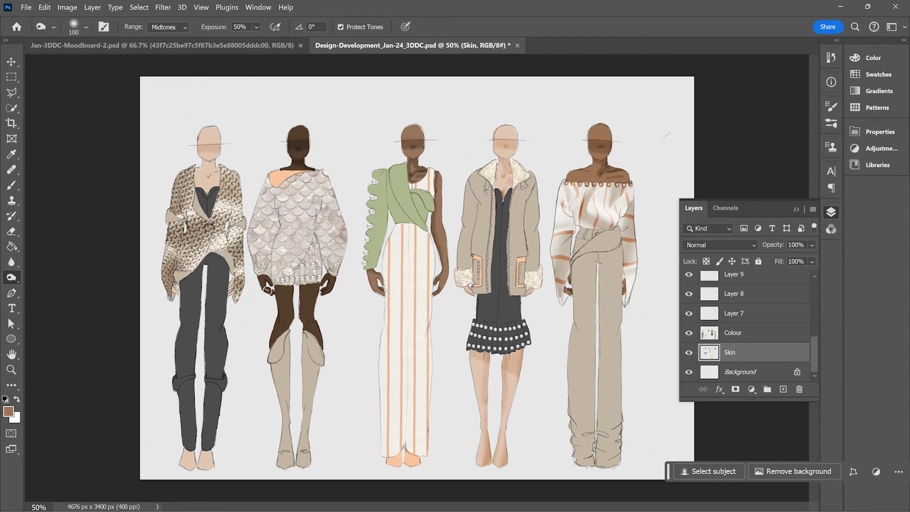
{"action": "key", "text": "b"}
{"action": "left_click", "coordinate": [268, 290], "text": "alt"}
{"action": "key", "text": "o"}
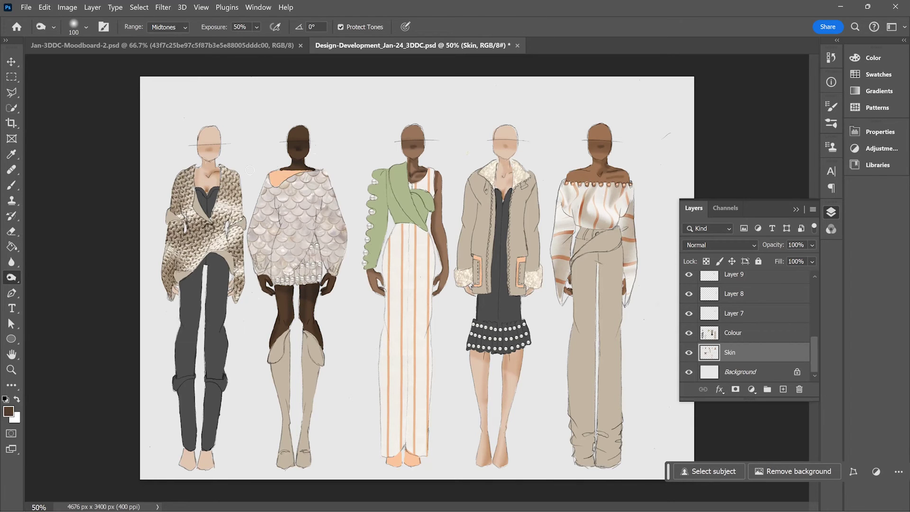
- Burn shadows into the first figure's dark trousers and bodice and the third figure's green wrap on the Colour layer
{"action": "left_click", "coordinate": [466, 232], "text": "ctrl"}
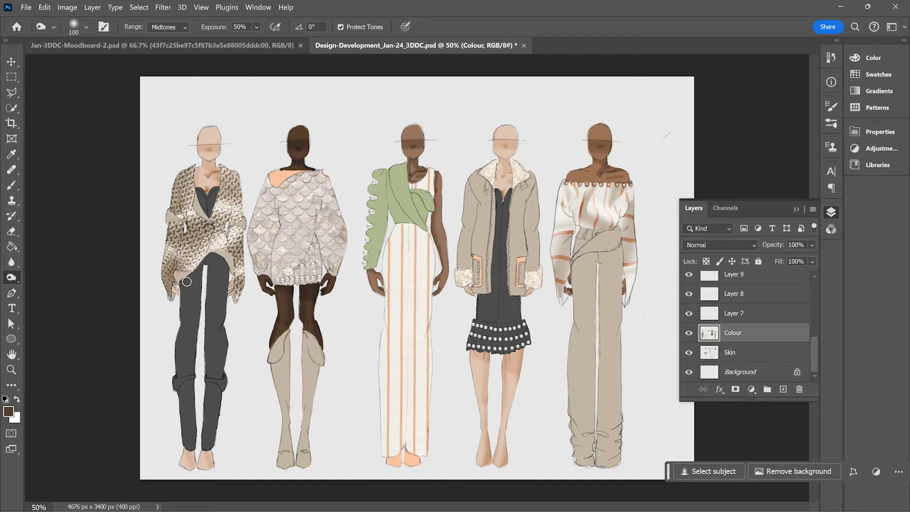
{"action": "mouse_move", "coordinate": [196, 304]}
{"action": "left_mouse_down"}
{"action": "mouse_move", "coordinate": [213, 265]}
{"action": "mouse_move", "coordinate": [229, 266]}
{"action": "mouse_move", "coordinate": [226, 329]}
{"action": "mouse_move", "coordinate": [198, 397]}
{"action": "mouse_move", "coordinate": [208, 374]}
{"action": "mouse_move", "coordinate": [205, 385]}
{"action": "mouse_move", "coordinate": [233, 385]}
{"action": "mouse_move", "coordinate": [187, 385]}
{"action": "mouse_move", "coordinate": [192, 345]}
{"action": "mouse_move", "coordinate": [190, 385]}
{"action": "left_mouse_up"}
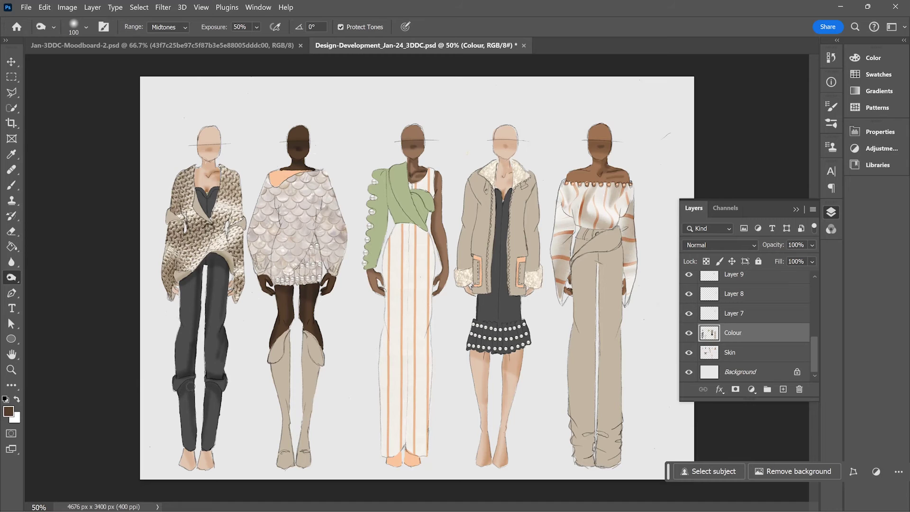
{"action": "left_click_drag", "start_coordinate": [205, 209], "coordinate": [210, 204]}
{"action": "mouse_move", "coordinate": [420, 202]}
{"action": "left_mouse_down"}
{"action": "mouse_move", "coordinate": [429, 221]}
{"action": "mouse_move", "coordinate": [414, 193]}
{"action": "mouse_move", "coordinate": [422, 194]}
{"action": "mouse_move", "coordinate": [389, 205]}
{"action": "mouse_move", "coordinate": [387, 169]}
{"action": "mouse_move", "coordinate": [392, 196]}
{"action": "mouse_move", "coordinate": [404, 163]}
{"action": "mouse_move", "coordinate": [417, 217]}
{"action": "mouse_move", "coordinate": [403, 200]}
{"action": "mouse_move", "coordinate": [408, 225]}
{"action": "mouse_move", "coordinate": [377, 193]}
{"action": "mouse_move", "coordinate": [377, 237]}
{"action": "mouse_move", "coordinate": [365, 256]}
{"action": "mouse_move", "coordinate": [375, 173]}
{"action": "mouse_move", "coordinate": [386, 206]}
{"action": "left_mouse_up"}
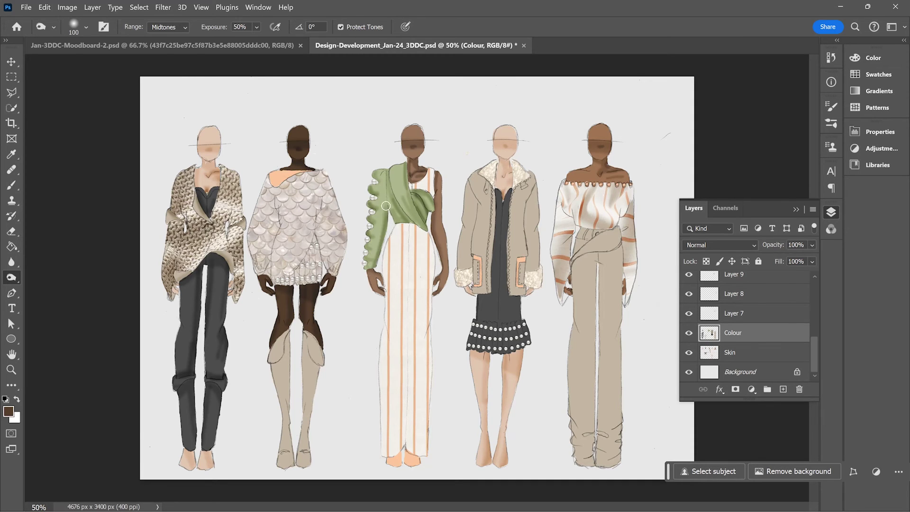
- Shade the waist, side folds and hem of the third figure's striped garment across its separate texture layers with the Burn tool
{"action": "left_click", "coordinate": [409, 229], "text": "ctrl"}
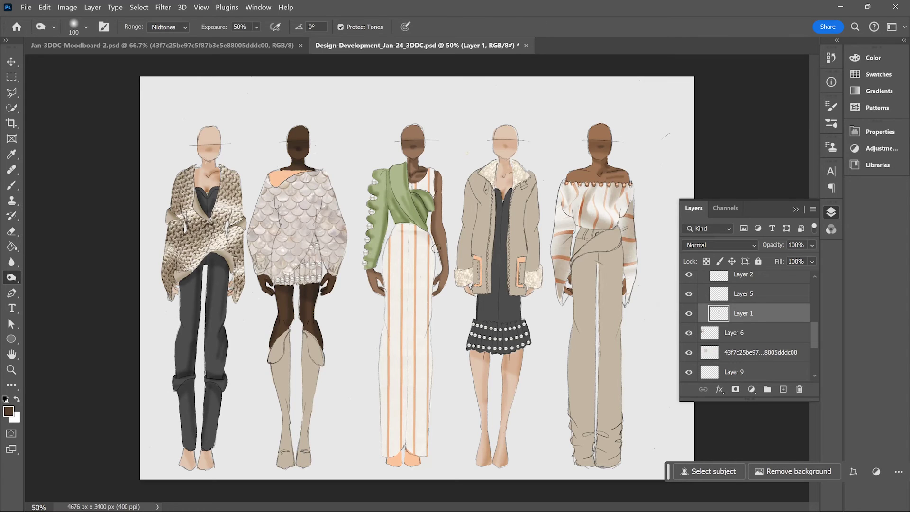
{"action": "left_click", "coordinate": [422, 234], "text": "ctrl"}
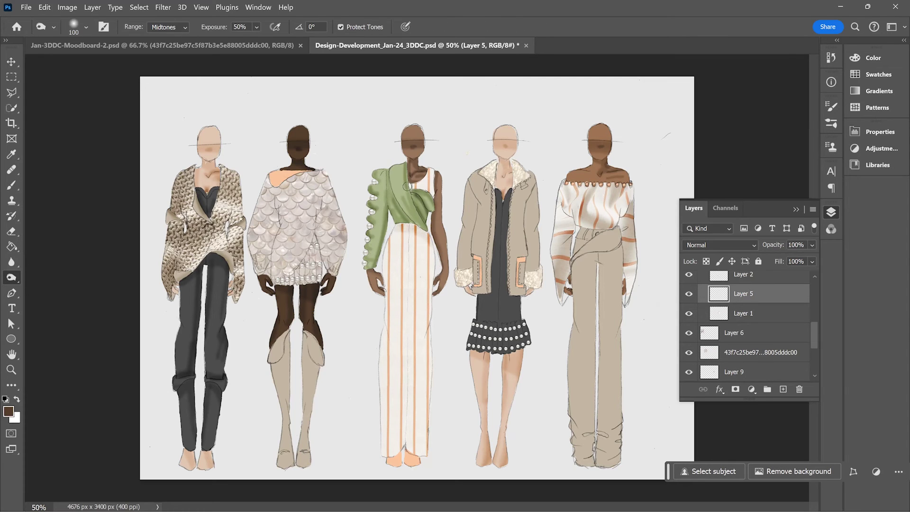
{"action": "left_click", "coordinate": [418, 288], "text": "ctrl"}
{"action": "left_click_drag", "start_coordinate": [402, 263], "coordinate": [418, 264]}
{"action": "left_click", "coordinate": [434, 339], "text": "ctrl"}
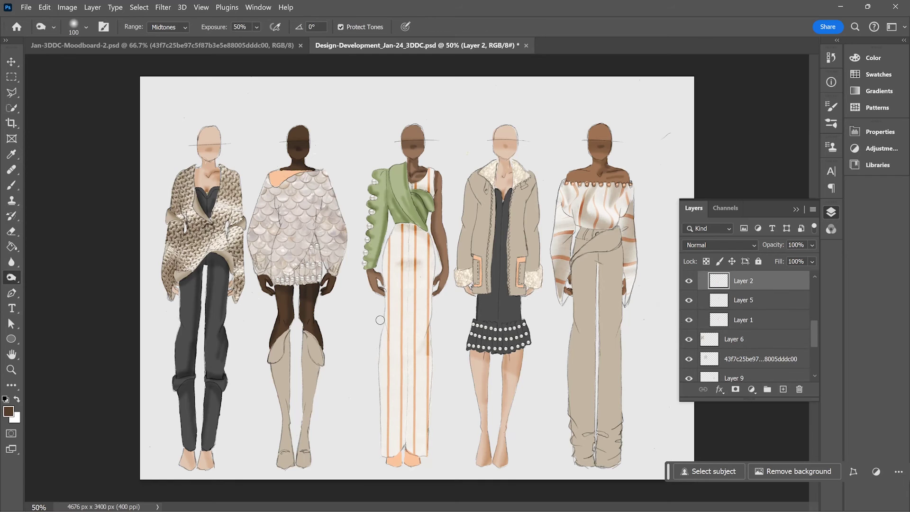
{"action": "key", "text": "ctrl+shift+alt+n"}
{"action": "left_click", "coordinate": [429, 348], "text": "ctrl"}
{"action": "left_click", "coordinate": [388, 345], "text": "ctrl"}
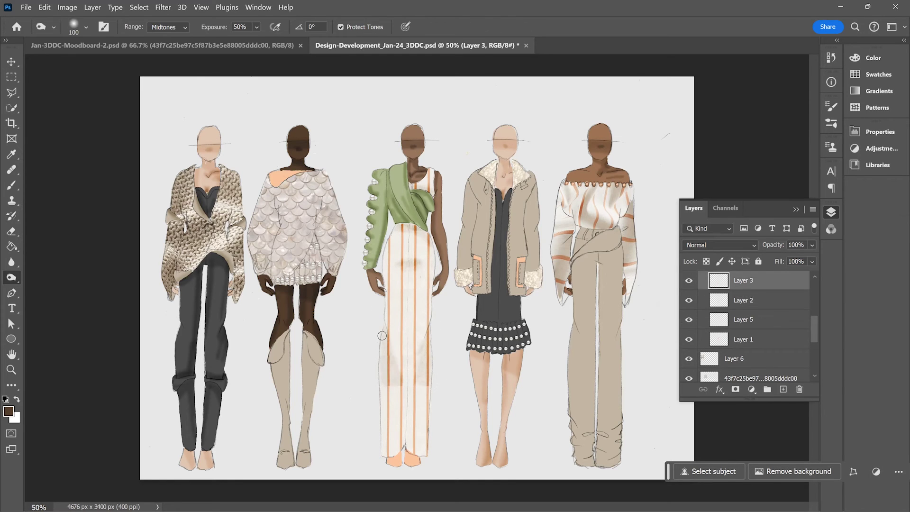
{"action": "key", "text": "ctrl+shift+alt+n"}
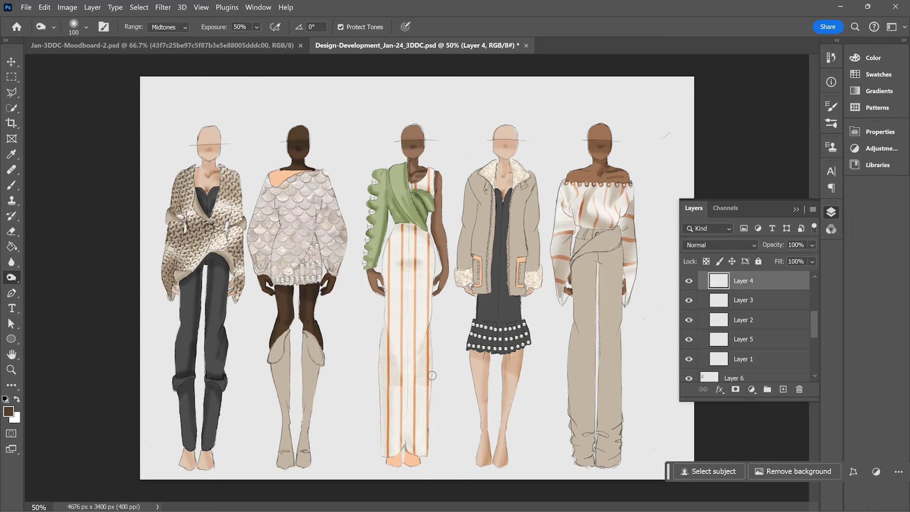
- Shade the third figure's orange shoes and the second figure's beige boots on the Colour layer with the Burn tool
{"action": "left_click", "coordinate": [427, 486], "text": "ctrl"}
{"action": "mouse_move", "coordinate": [294, 337]}
{"action": "left_mouse_down"}
{"action": "mouse_move", "coordinate": [273, 355]}
{"action": "mouse_move", "coordinate": [319, 360]}
{"action": "left_mouse_up"}
{"action": "mouse_move", "coordinate": [289, 339]}
{"action": "left_mouse_down"}
{"action": "mouse_move", "coordinate": [291, 415]}
{"action": "mouse_move", "coordinate": [303, 450]}
{"action": "mouse_move", "coordinate": [288, 462]}
{"action": "left_mouse_up"}
{"action": "key", "text": "ctrl+z"}
{"action": "key", "text": "bracketright"}
{"action": "key", "text": "bracketright"}
{"action": "key", "text": "bracketright"}
{"action": "key", "text": "bracketright"}
{"action": "key", "text": "bracketleft"}
{"action": "key", "text": "bracketleft"}
{"action": "key", "text": "bracketleft"}
{"action": "key", "text": "bracketleft"}
{"action": "left_click_drag", "start_coordinate": [301, 431], "coordinate": [304, 461]}
{"action": "left_click_drag", "start_coordinate": [301, 451], "coordinate": [309, 451]}
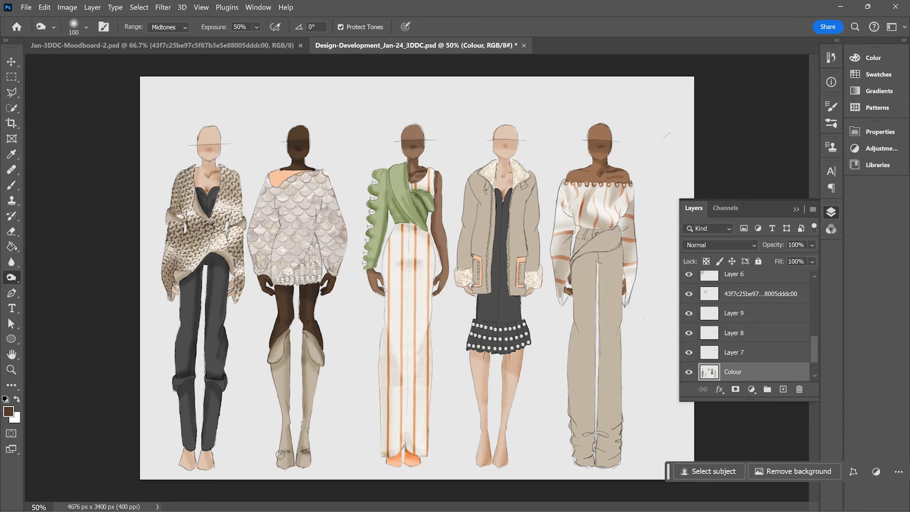
- Burn fold shadows into the sleeves and sides of the second figure's shell-scale dress on its texture layer
{"action": "left_click", "coordinate": [335, 246], "text": "ctrl"}
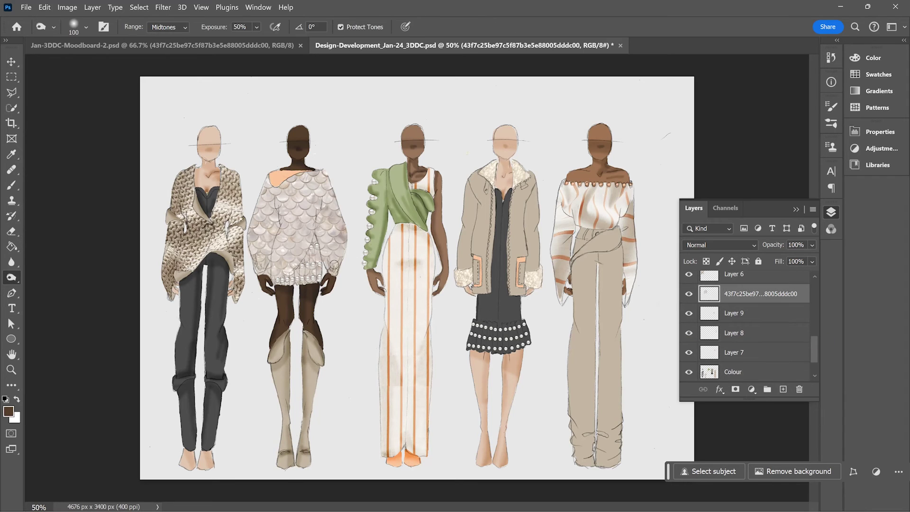
{"action": "mouse_move", "coordinate": [335, 200]}
{"action": "left_mouse_down"}
{"action": "mouse_move", "coordinate": [318, 234]}
{"action": "mouse_move", "coordinate": [318, 218]}
{"action": "mouse_move", "coordinate": [324, 201]}
{"action": "mouse_move", "coordinate": [324, 255]}
{"action": "left_mouse_up"}
{"action": "right_click", "coordinate": [320, 201]}
{"action": "left_click_drag", "start_coordinate": [321, 221], "coordinate": [329, 263]}
{"action": "key", "text": "v"}
{"action": "key", "text": "e"}
{"action": "key", "text": "o"}
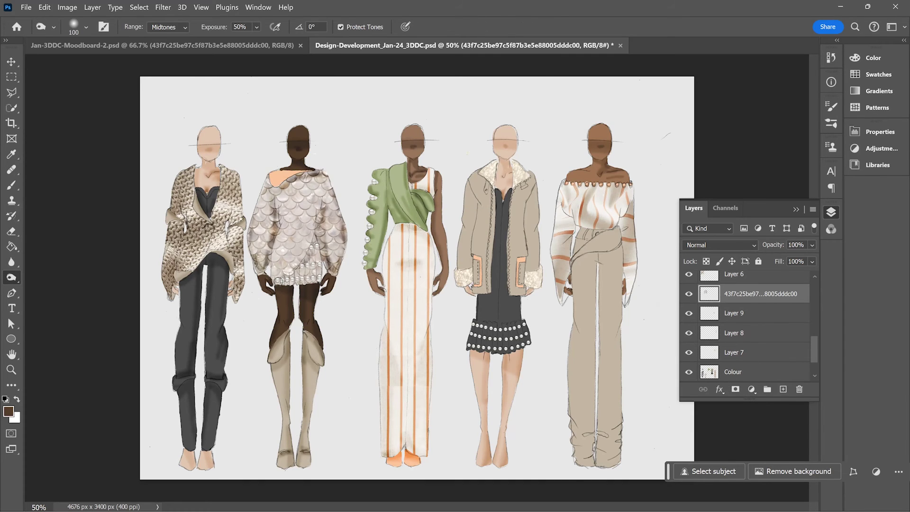
- Shade the shell-scale dress's lower folds with a 70 px brush, and its peach neckline panel on the Colour layer
{"action": "key", "text": "ctrl+plus"}
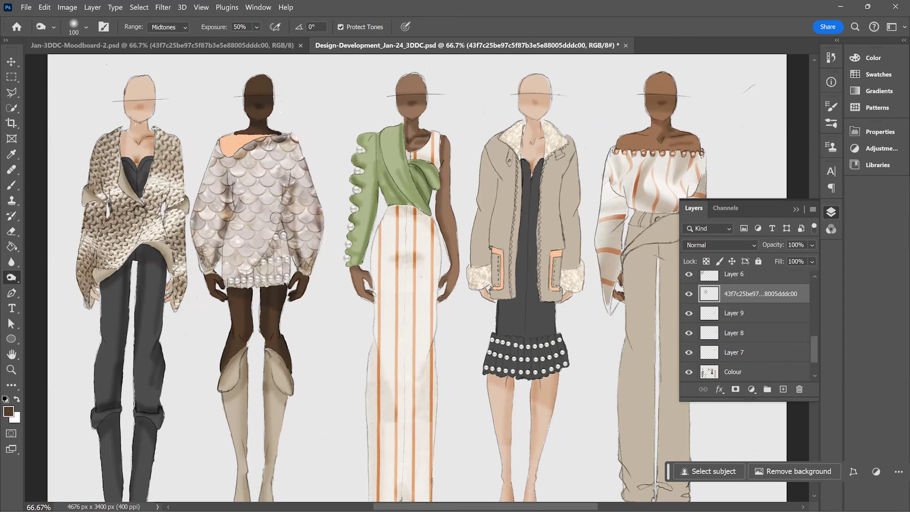
{"action": "key", "text": "bracketleft"}
{"action": "key", "text": "bracketleft"}
{"action": "key", "text": "bracketleft"}
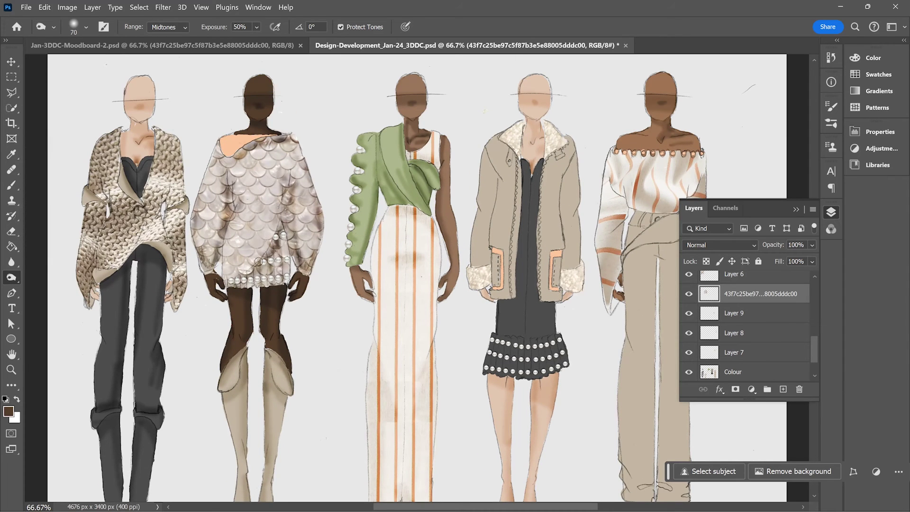
{"action": "left_click_drag", "start_coordinate": [227, 271], "coordinate": [233, 226]}
{"action": "left_click", "coordinate": [219, 148], "text": "ctrl"}
{"action": "left_click_drag", "start_coordinate": [219, 142], "coordinate": [271, 138]}
{"action": "key", "text": "ctrl+minus"}
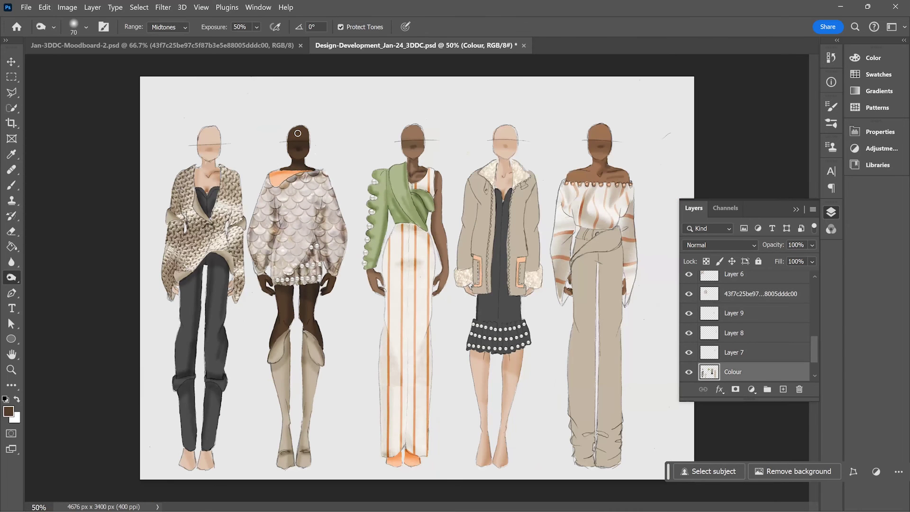
- Paint the fourth figure's jacket collar tabs with the peach sampled from the pocket trim
{"action": "right_click", "coordinate": [495, 194]}
{"action": "left_click", "coordinate": [534, 153]}
{"action": "left_click_drag", "start_coordinate": [527, 184], "coordinate": [509, 291]}
{"action": "key", "text": "ctrl+plus"}
{"action": "key", "text": "ctrl+plus"}
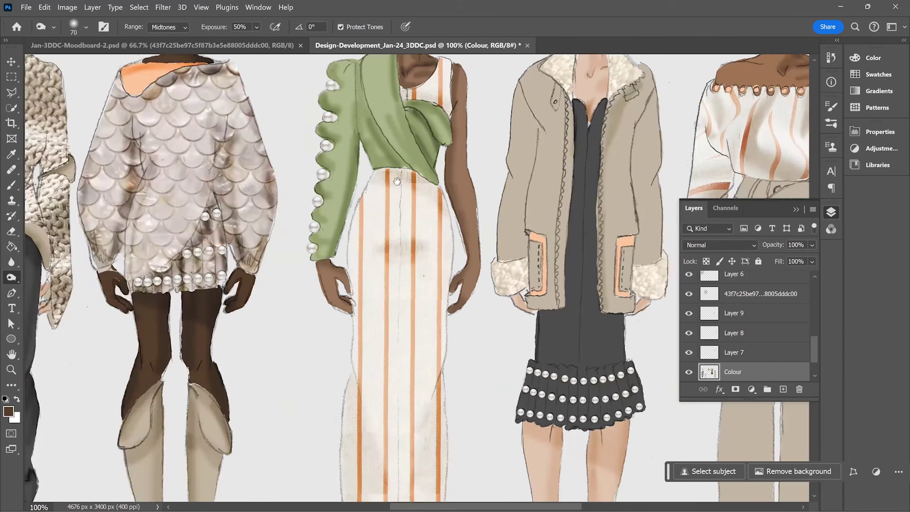
{"action": "left_click_drag", "start_coordinate": [571, 173], "coordinate": [397, 185]}
{"action": "key", "text": "b"}
{"action": "left_click", "coordinate": [450, 265], "text": "alt"}
{"action": "left_click", "coordinate": [454, 117]}
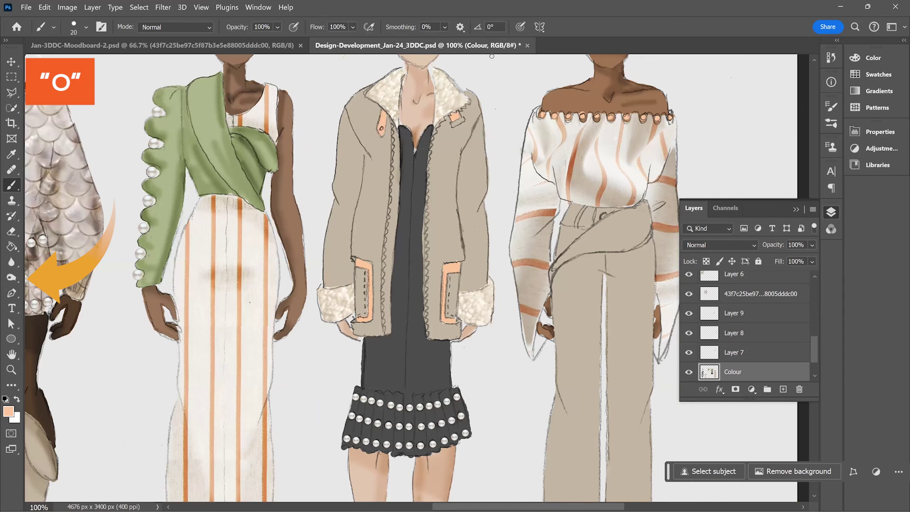
- Burn shadows into the bodice and skirt of the fourth figure's black dress
{"action": "key", "text": "o"}
{"action": "mouse_move", "coordinate": [403, 132]}
{"action": "left_mouse_down"}
{"action": "mouse_move", "coordinate": [396, 244]}
{"action": "mouse_move", "coordinate": [408, 153]}
{"action": "mouse_move", "coordinate": [378, 344]}
{"action": "mouse_move", "coordinate": [418, 291]}
{"action": "mouse_move", "coordinate": [440, 371]}
{"action": "left_mouse_up"}
{"action": "mouse_move", "coordinate": [432, 365]}
{"action": "left_mouse_down"}
{"action": "mouse_move", "coordinate": [405, 343]}
{"action": "mouse_move", "coordinate": [420, 324]}
{"action": "left_mouse_up"}
{"action": "key", "text": "ctrl+z"}
{"action": "key", "text": "ctrl+z"}
{"action": "key", "text": "ctrl+z"}
{"action": "mouse_move", "coordinate": [402, 143]}
{"action": "left_mouse_down"}
{"action": "mouse_move", "coordinate": [363, 343]}
{"action": "mouse_move", "coordinate": [412, 303]}
{"action": "mouse_move", "coordinate": [427, 137]}
{"action": "left_mouse_up"}
{"action": "mouse_move", "coordinate": [376, 384]}
{"action": "left_mouse_down"}
{"action": "mouse_move", "coordinate": [432, 384]}
{"action": "mouse_move", "coordinate": [442, 364]}
{"action": "mouse_move", "coordinate": [371, 381]}
{"action": "mouse_move", "coordinate": [372, 346]}
{"action": "left_mouse_up"}
- Shade the pleats of the fourth figure's pearl-studded ruffle hem with a smaller Burn brush
{"action": "key", "text": "bracketleft"}
{"action": "key", "text": "bracketleft"}
{"action": "key", "text": "bracketleft"}
{"action": "key", "text": "bracketleft"}
{"action": "key", "text": "bracketleft"}
{"action": "key", "text": "bracketleft"}
{"action": "left_click_drag", "start_coordinate": [363, 445], "coordinate": [368, 397]}
{"action": "left_click_drag", "start_coordinate": [373, 450], "coordinate": [386, 397]}
{"action": "mouse_move", "coordinate": [396, 452]}
{"action": "left_mouse_down"}
{"action": "mouse_move", "coordinate": [396, 396]}
{"action": "mouse_move", "coordinate": [407, 396]}
{"action": "left_mouse_up"}
{"action": "mouse_move", "coordinate": [418, 455]}
{"action": "left_mouse_down"}
{"action": "mouse_move", "coordinate": [418, 397]}
{"action": "mouse_move", "coordinate": [427, 397]}
{"action": "left_mouse_up"}
{"action": "mouse_move", "coordinate": [441, 446]}
{"action": "left_mouse_down"}
{"action": "mouse_move", "coordinate": [438, 410]}
{"action": "mouse_move", "coordinate": [462, 422]}
{"action": "left_mouse_up"}
- Shade the peach trim on both of the fourth figure's jacket pockets
{"action": "left_click_drag", "start_coordinate": [369, 264], "coordinate": [370, 301]}
{"action": "left_click_drag", "start_coordinate": [445, 265], "coordinate": [446, 327]}
{"action": "left_click_drag", "start_coordinate": [446, 264], "coordinate": [456, 265]}
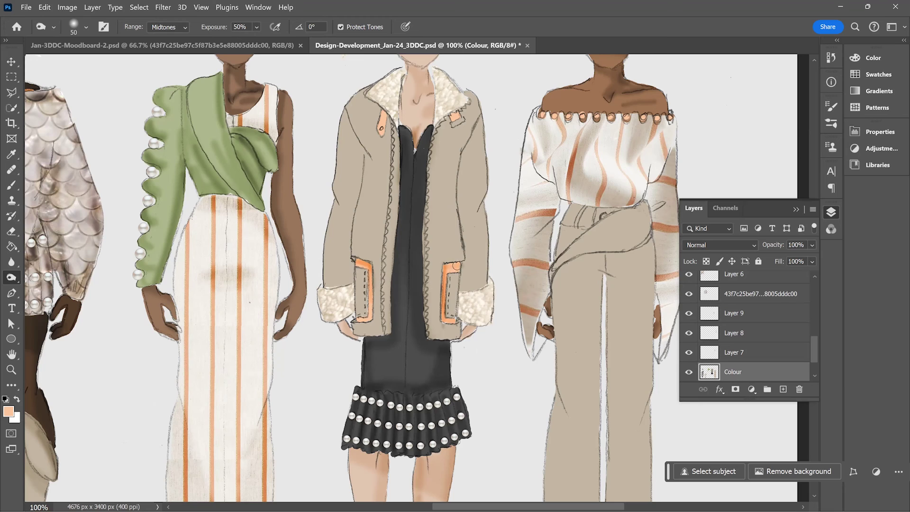
- Burn shadows along the front edge of the fourth figure's jacket with a 90 px brush
{"action": "left_click_drag", "start_coordinate": [393, 123], "coordinate": [393, 225]}
{"action": "key", "text": "ctrl+z"}
{"action": "key", "text": "a"}
{"action": "key", "text": "o"}
{"action": "key", "text": "bracketright"}
{"action": "key", "text": "bracketright"}
{"action": "key", "text": "bracketright"}
{"action": "key", "text": "bracketright"}
{"action": "left_click_drag", "start_coordinate": [391, 134], "coordinate": [386, 258]}
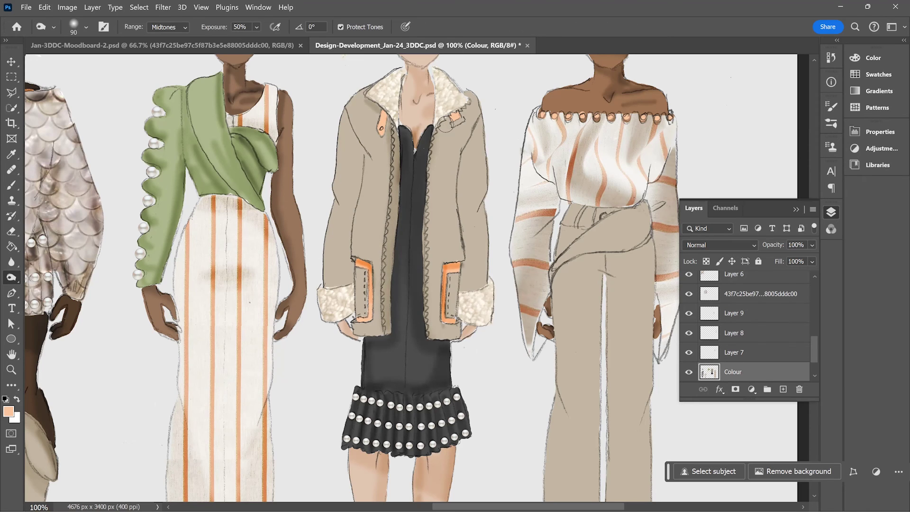
- Shade the sleeves, sides and shoulder folds of the fourth figure's jacket with the 90 px Burn brush
{"action": "right_click", "coordinate": [480, 123]}
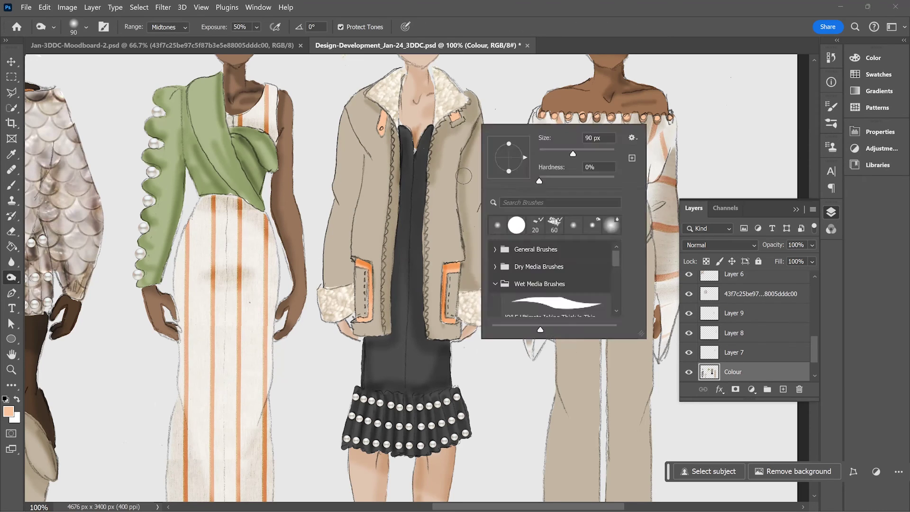
{"action": "left_click_drag", "start_coordinate": [463, 176], "coordinate": [470, 281]}
{"action": "left_click_drag", "start_coordinate": [483, 219], "coordinate": [484, 265]}
{"action": "left_click_drag", "start_coordinate": [484, 185], "coordinate": [484, 138]}
{"action": "left_click_drag", "start_coordinate": [351, 138], "coordinate": [341, 282]}
{"action": "mouse_move", "coordinate": [349, 119]}
{"action": "left_mouse_down"}
{"action": "mouse_move", "coordinate": [353, 199]}
{"action": "mouse_move", "coordinate": [328, 265]}
{"action": "left_mouse_up"}
{"action": "mouse_move", "coordinate": [370, 162]}
{"action": "left_mouse_down"}
{"action": "mouse_move", "coordinate": [357, 250]}
{"action": "mouse_move", "coordinate": [360, 138]}
{"action": "left_mouse_up"}
- Burn shadows at the lower edges of the jacket pockets and over the peach collar tabs
{"action": "left_click_drag", "start_coordinate": [358, 326], "coordinate": [372, 317]}
{"action": "left_click_drag", "start_coordinate": [447, 329], "coordinate": [462, 323]}
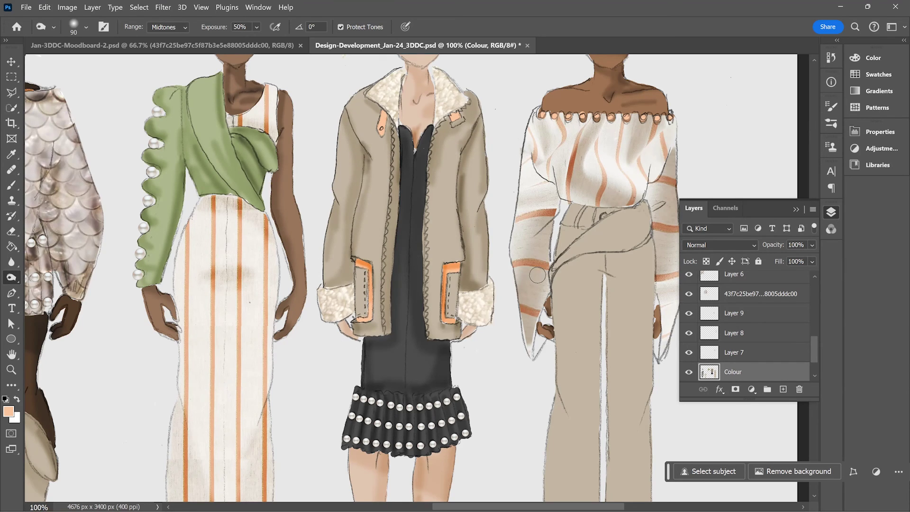
{"action": "left_click_drag", "start_coordinate": [383, 114], "coordinate": [385, 136]}
{"action": "left_click_drag", "start_coordinate": [451, 117], "coordinate": [463, 131]}
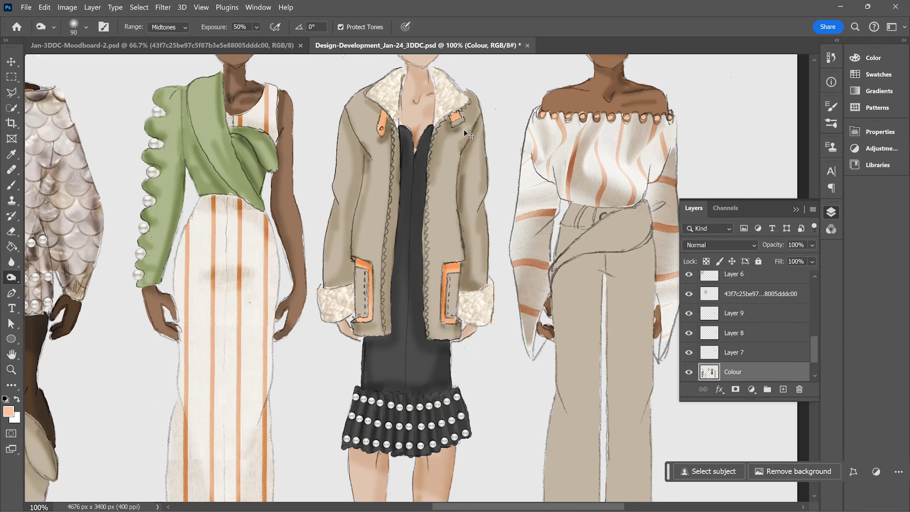
- Shade the folded waist panel of the fifth figure's beige trousers with an enlarged Burn brush
{"action": "key", "text": "ctrl+minus"}
{"action": "key", "text": "ctrl+minus"}
{"action": "key", "text": "ctrl+plus"}
{"action": "key", "text": "ctrl+plus"}
{"action": "mouse_move", "coordinate": [749, 190]}
{"action": "left_mouse_down"}
{"action": "mouse_move", "coordinate": [378, 161]}
{"action": "mouse_move", "coordinate": [363, 198]}
{"action": "left_mouse_up"}
{"action": "mouse_move", "coordinate": [363, 197]}
{"action": "left_mouse_down"}
{"action": "mouse_move", "coordinate": [426, 159]}
{"action": "mouse_move", "coordinate": [364, 209]}
{"action": "left_mouse_up"}
{"action": "key", "text": "ctrl+z"}
{"action": "key", "text": "ctrl+z"}
{"action": "key", "text": "bracketright"}
{"action": "key", "text": "bracketright"}
{"action": "key", "text": "bracketright"}
{"action": "key", "text": "bracketright"}
{"action": "key", "text": "bracketright"}
{"action": "key", "text": "bracketright"}
{"action": "mouse_move", "coordinate": [430, 150]}
{"action": "left_mouse_down"}
{"action": "mouse_move", "coordinate": [347, 219]}
{"action": "mouse_move", "coordinate": [374, 188]}
{"action": "left_mouse_up"}
- Burn a shadow onto the fifth figure's trousers just beneath the folded waist panel with a 40 px brush
{"action": "key", "text": "bracketleft"}
{"action": "key", "text": "bracketleft"}
{"action": "key", "text": "bracketleft"}
{"action": "key", "text": "bracketleft"}
{"action": "key", "text": "bracketleft"}
{"action": "key", "text": "bracketleft"}
{"action": "key", "text": "bracketleft"}
{"action": "key", "text": "bracketleft"}
{"action": "key", "text": "bracketleft"}
{"action": "key", "text": "bracketleft"}
{"action": "key", "text": "bracketleft"}
{"action": "key", "text": "bracketleft"}
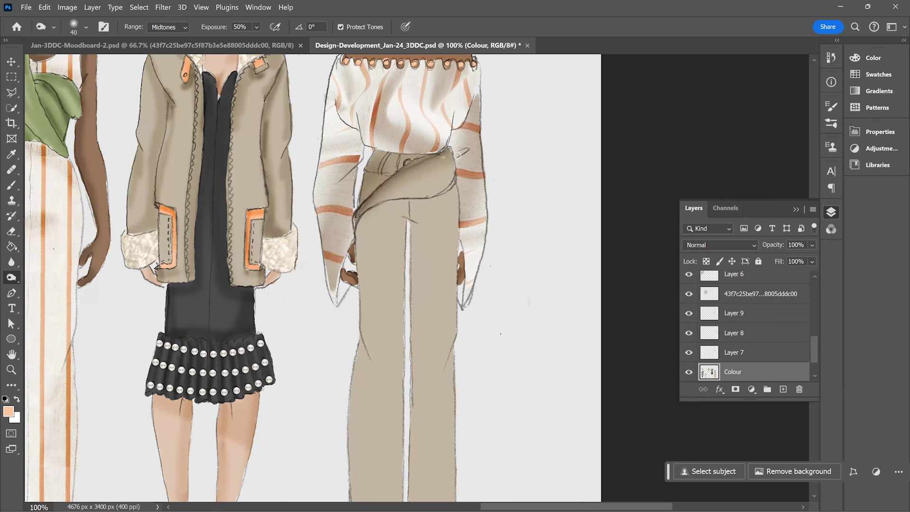
{"action": "key", "text": "alt+bracketright"}
{"action": "key", "text": "alt+bracketleft"}
{"action": "mouse_move", "coordinate": [377, 237]}
{"action": "left_mouse_down"}
{"action": "mouse_move", "coordinate": [365, 213]}
{"action": "mouse_move", "coordinate": [450, 211]}
{"action": "left_mouse_up"}
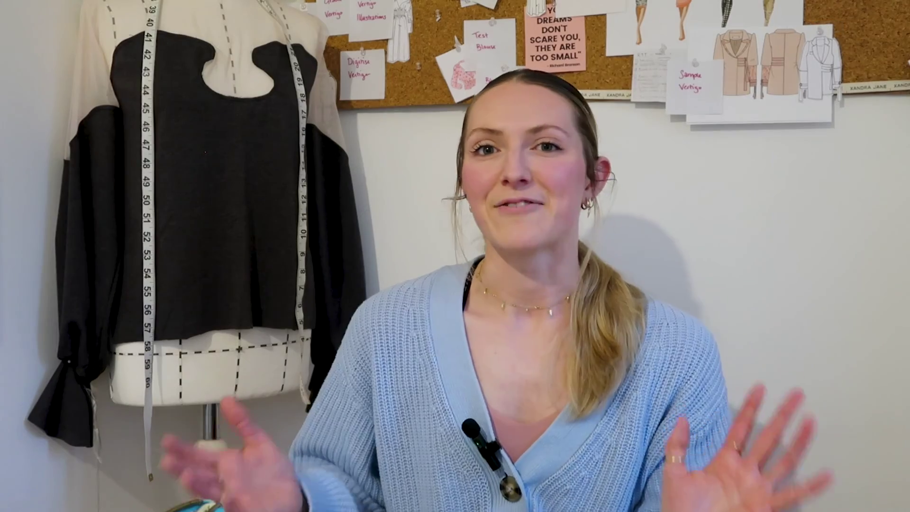